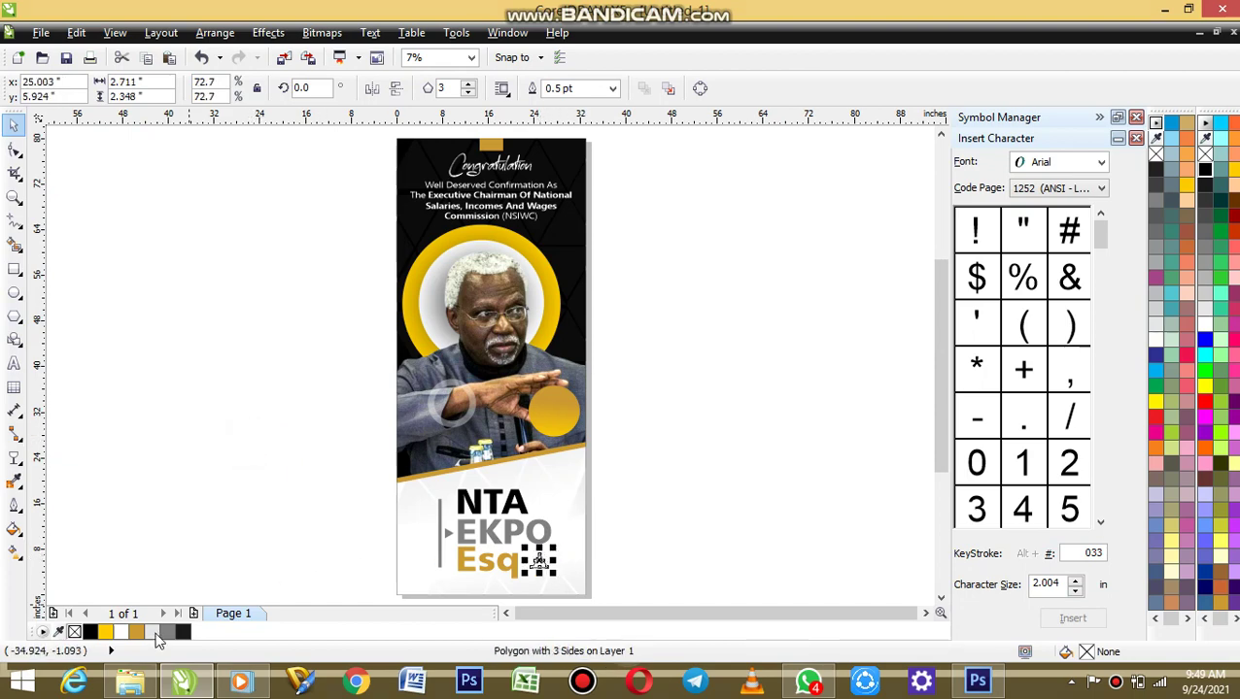
# - Fill the small triangle yellow and place a shrunken copy at the portrait's lower-left above the gold band
pyautogui.click(105, 632)
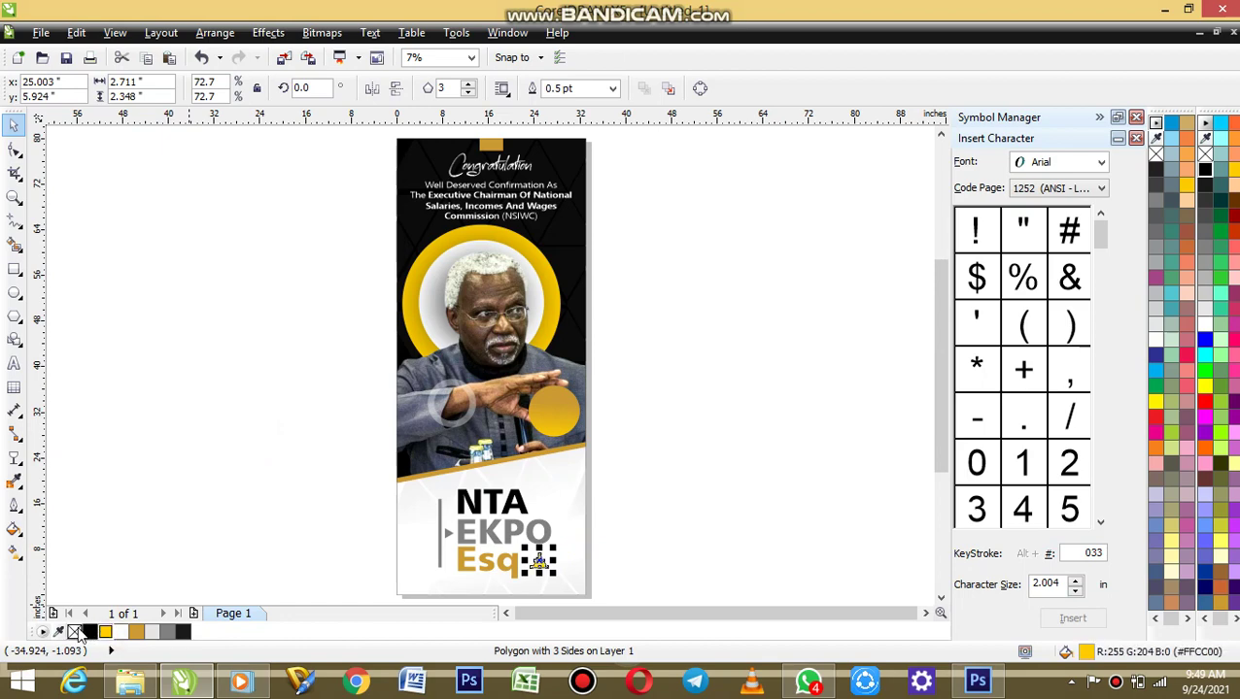
pyautogui.click(180, 539)
pyautogui.click(542, 564)
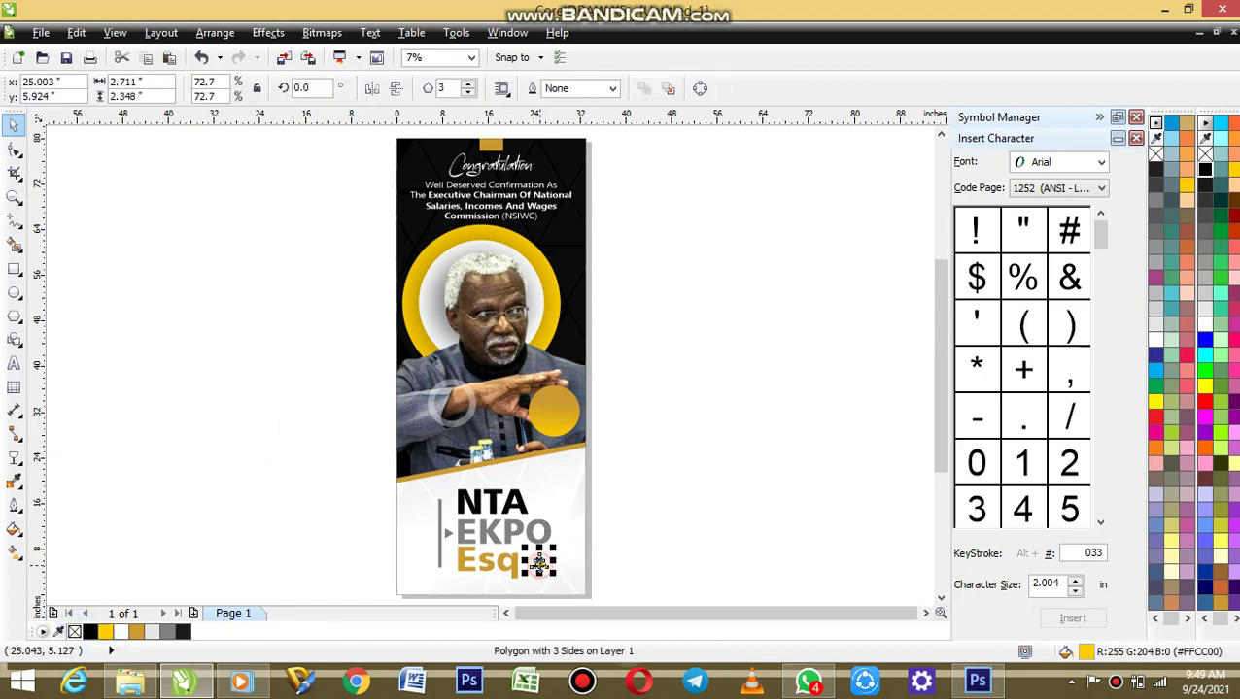
pyautogui.moveTo(539, 562); pyautogui.dragTo(418, 449)
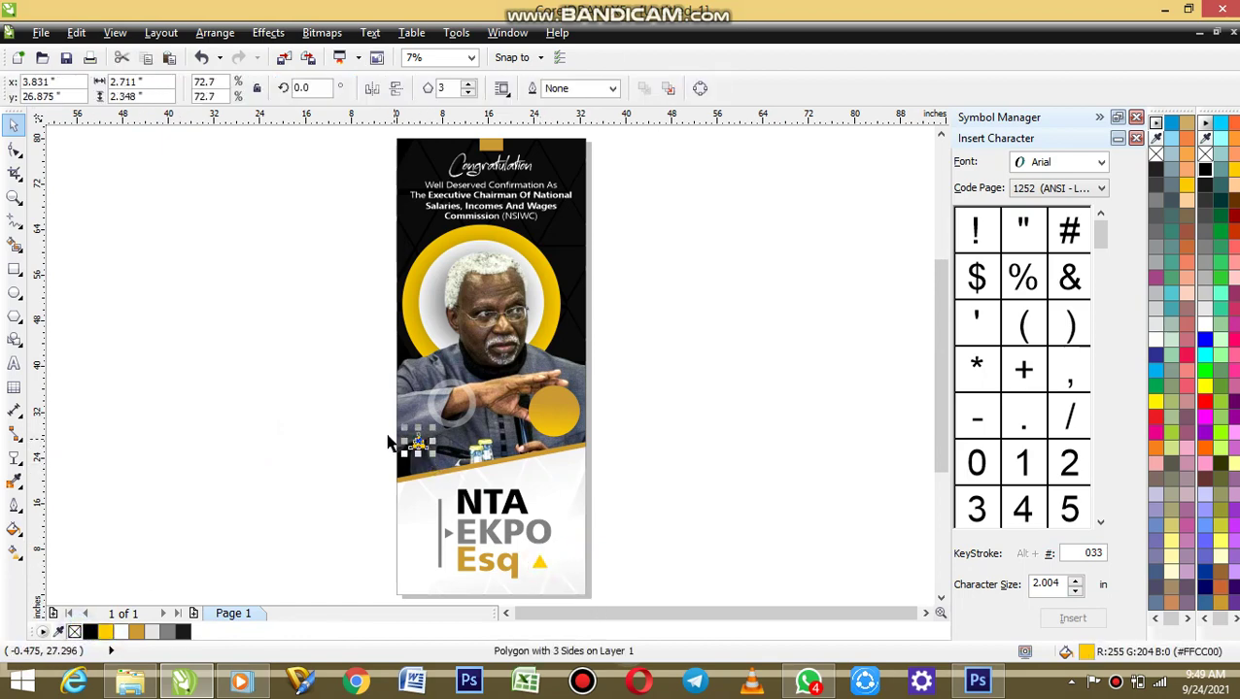
pyautogui.press('z')
pyautogui.moveTo(289, 398); pyautogui.dragTo(532, 476)
pyautogui.moveTo(545, 354); pyautogui.dragTo(542, 417)
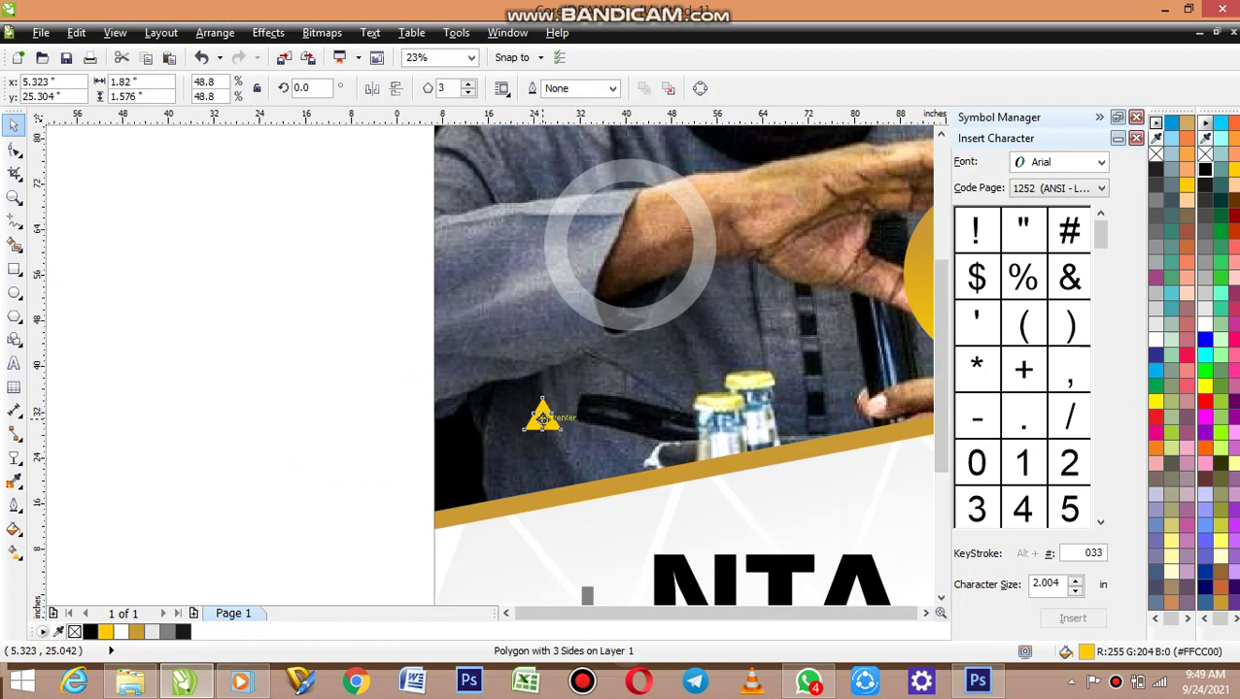
pyautogui.press('F3')
pyautogui.click(663, 396)
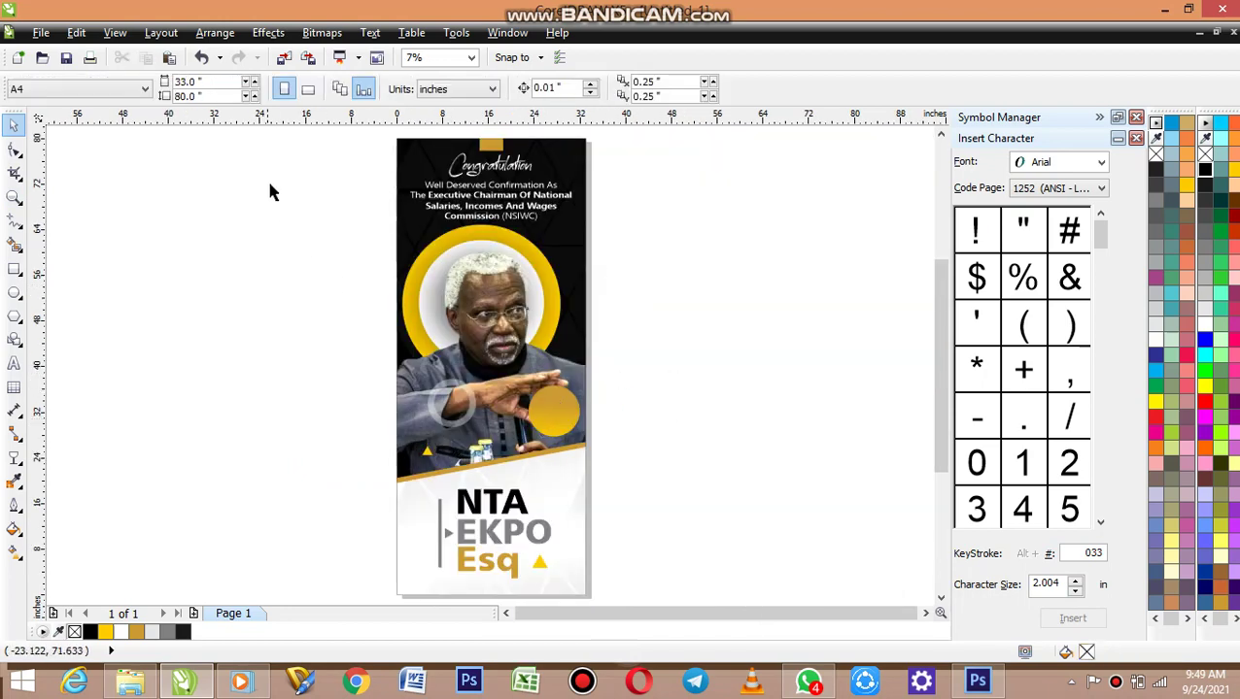
# - Move the small yellow triangle up toward the heading text
pyautogui.click(434, 457)
pyautogui.click(425, 453)
pyautogui.moveTo(425, 452); pyautogui.dragTo(576, 229)
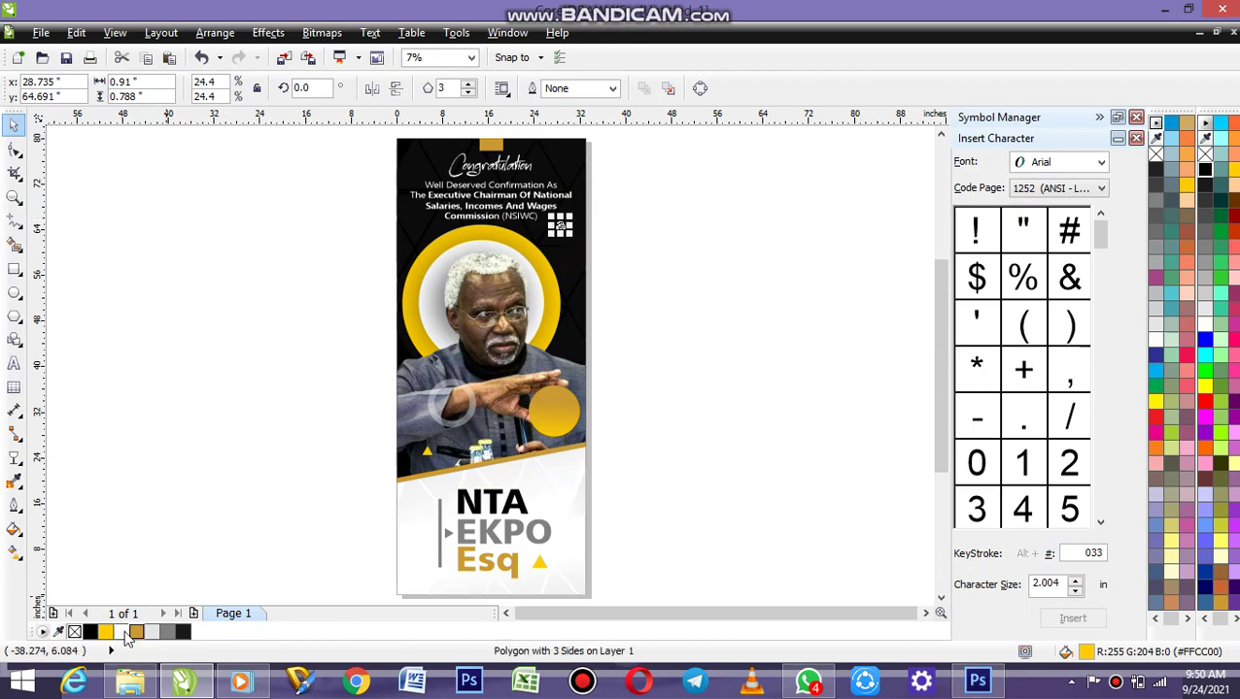
pyautogui.click(245, 425)
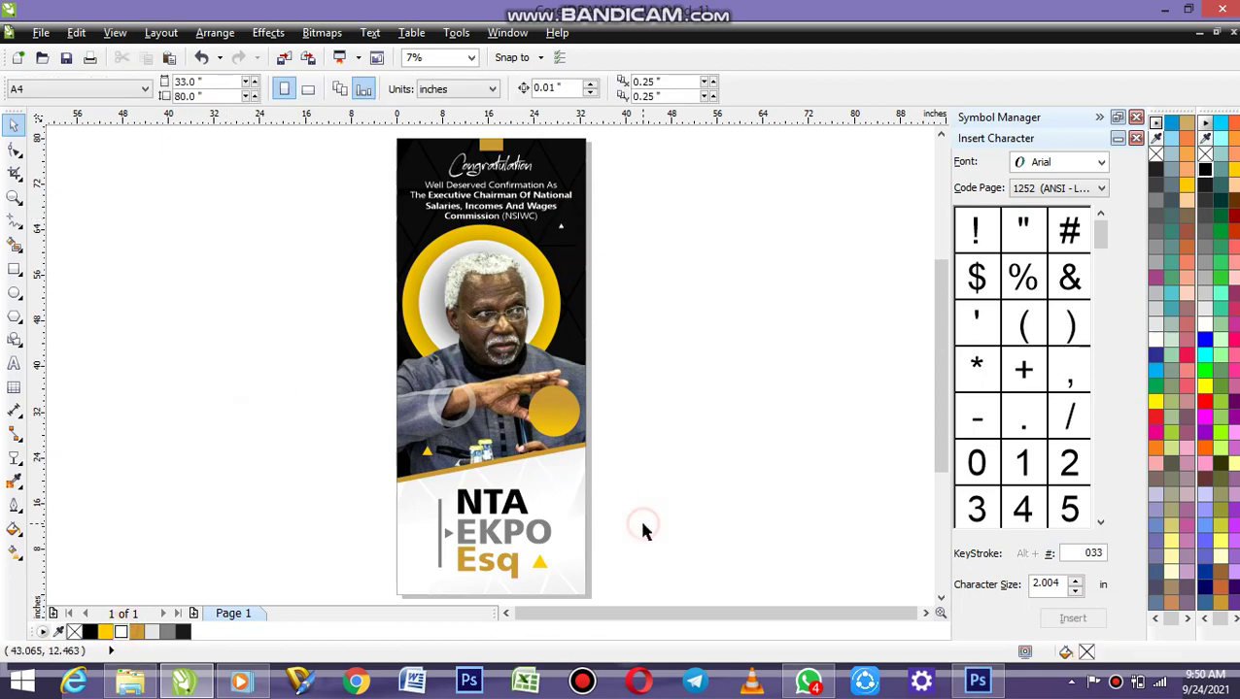
pyautogui.click(569, 566)
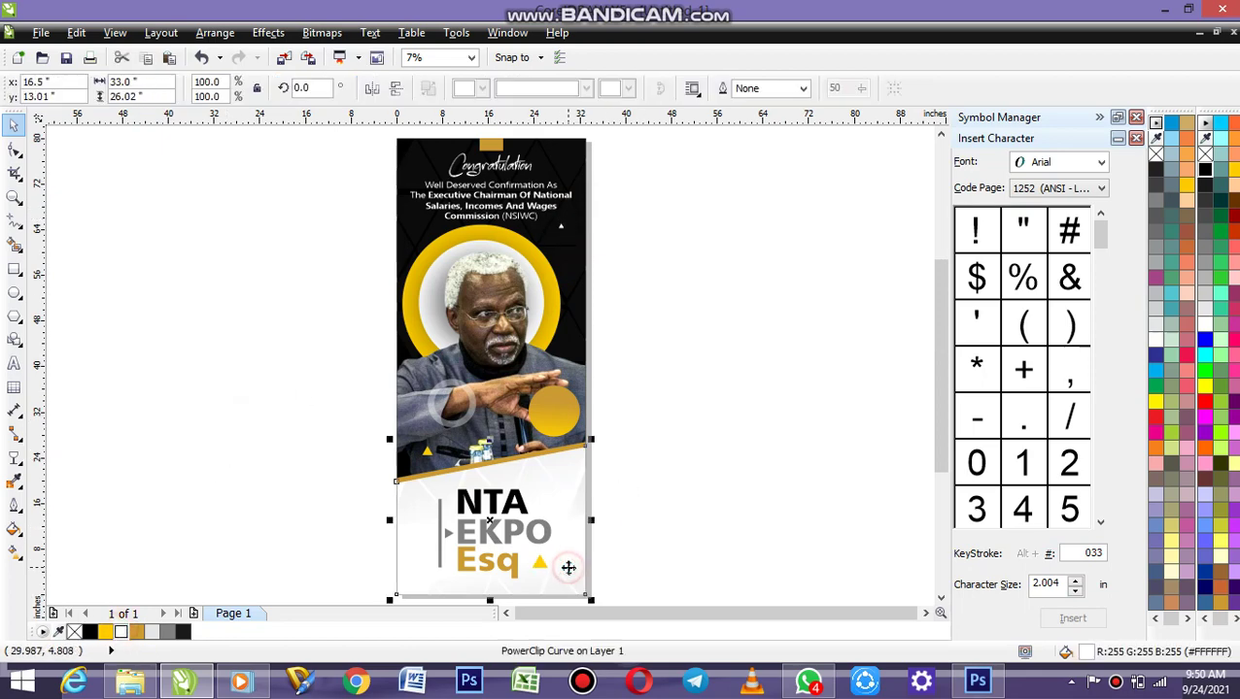
pyautogui.click(627, 522)
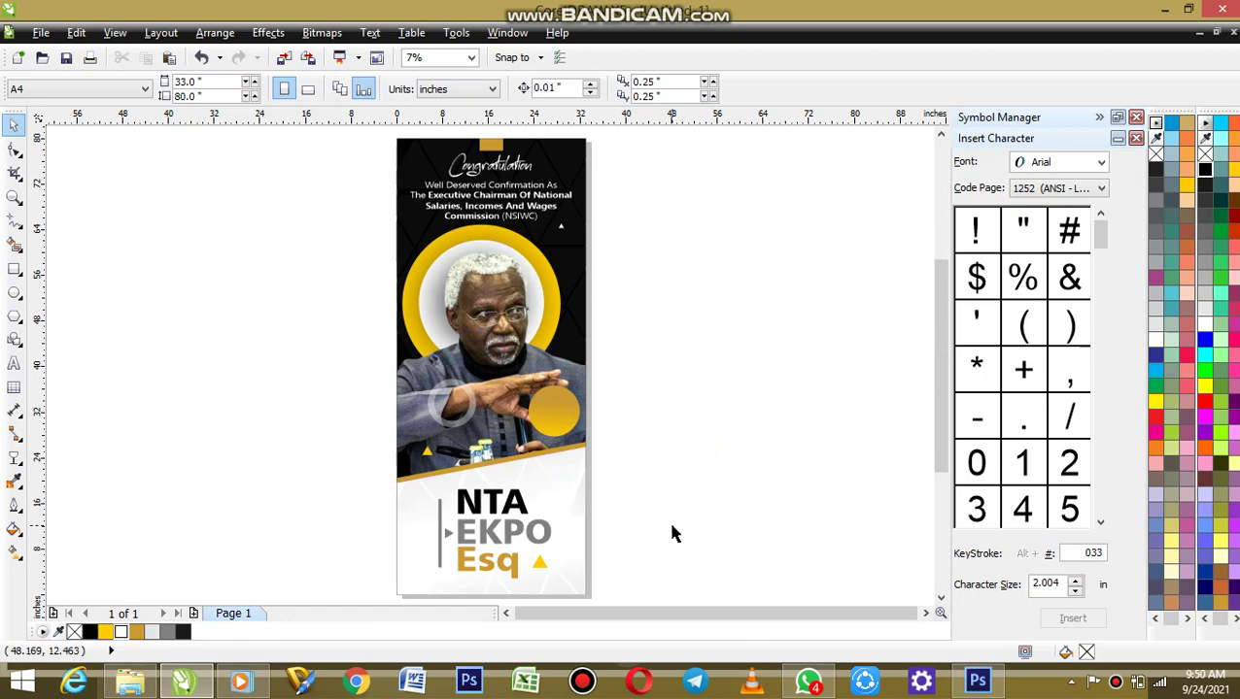
# - Copy the university logo image from WhatsApp and paste it onto the banner
pyautogui.click(808, 682)
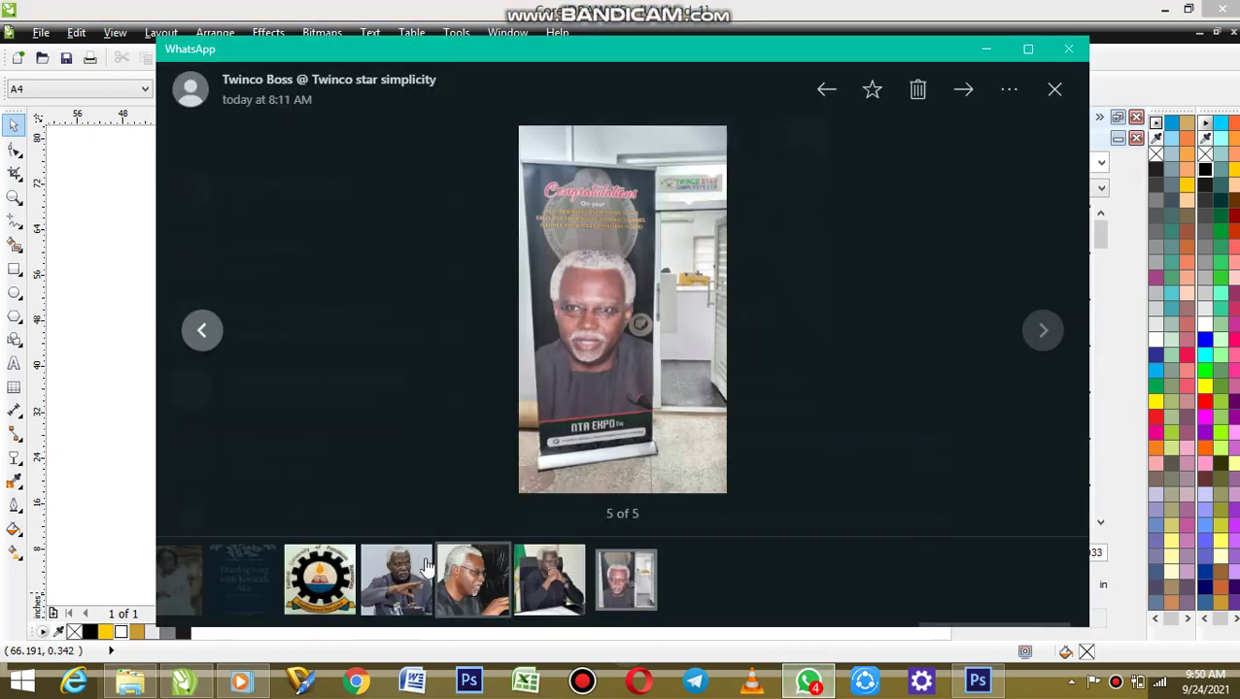
pyautogui.click(348, 579)
pyautogui.rightClick(607, 388)
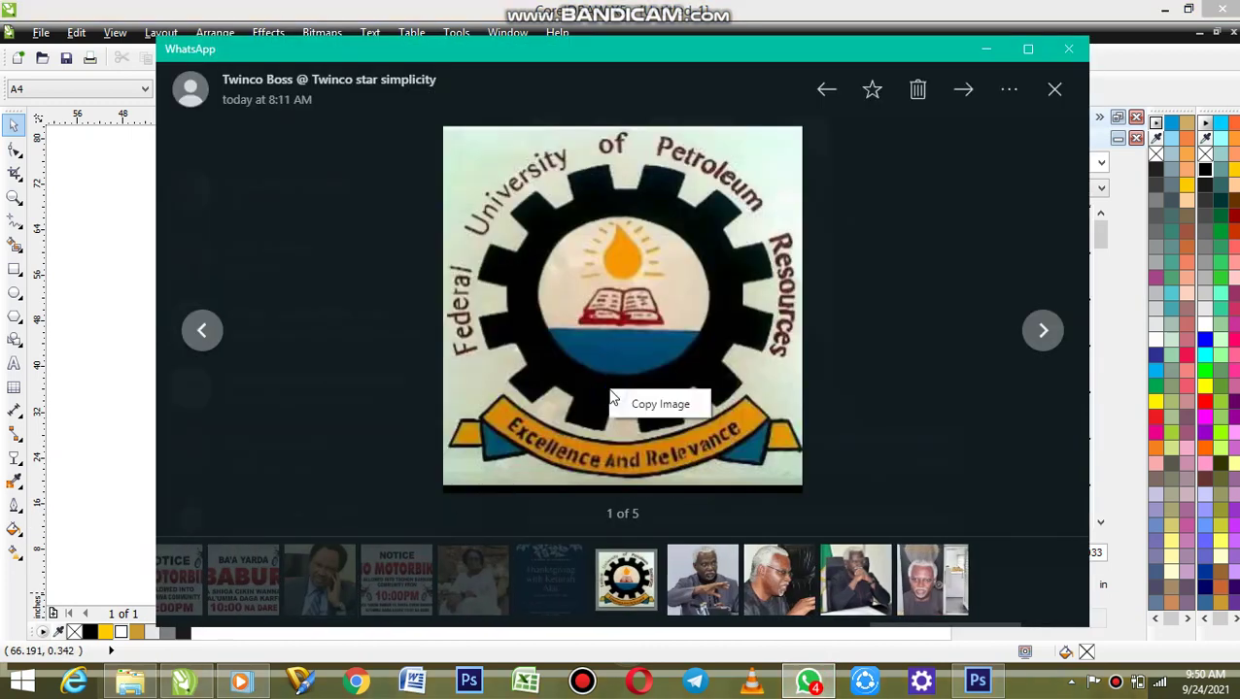
pyautogui.click(631, 406)
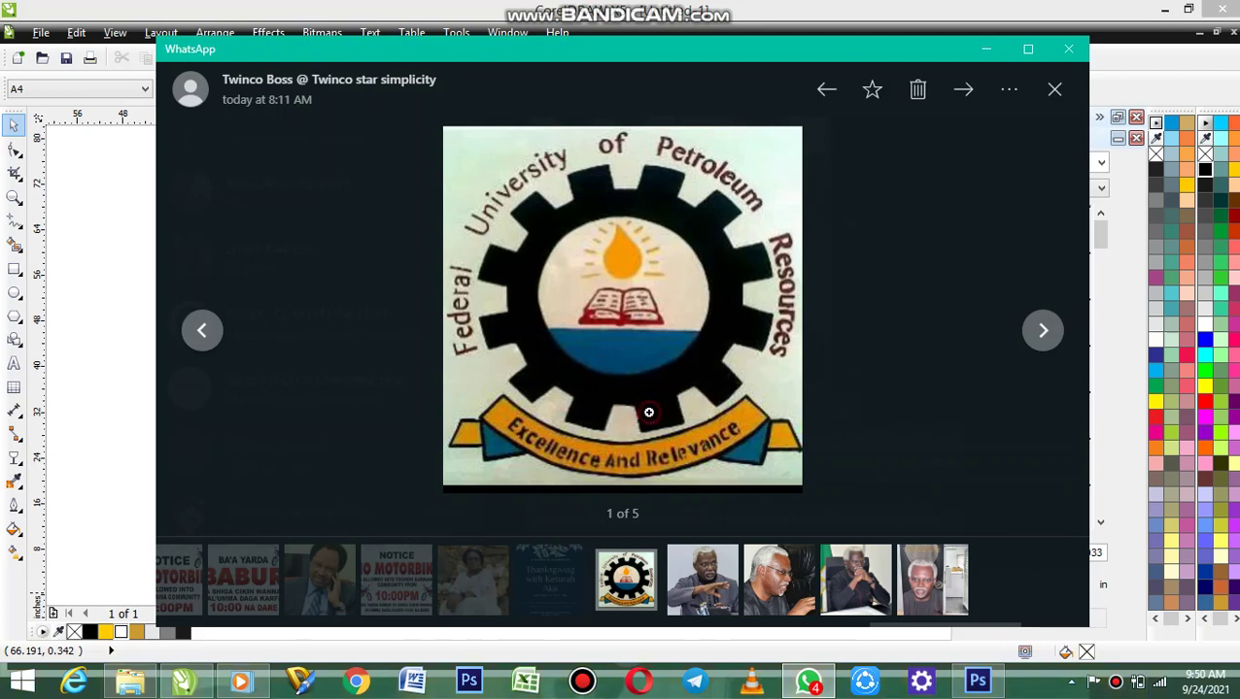
pyautogui.click(88, 367)
pyautogui.hotkey('ctrl', 'v')
pyautogui.press('z')
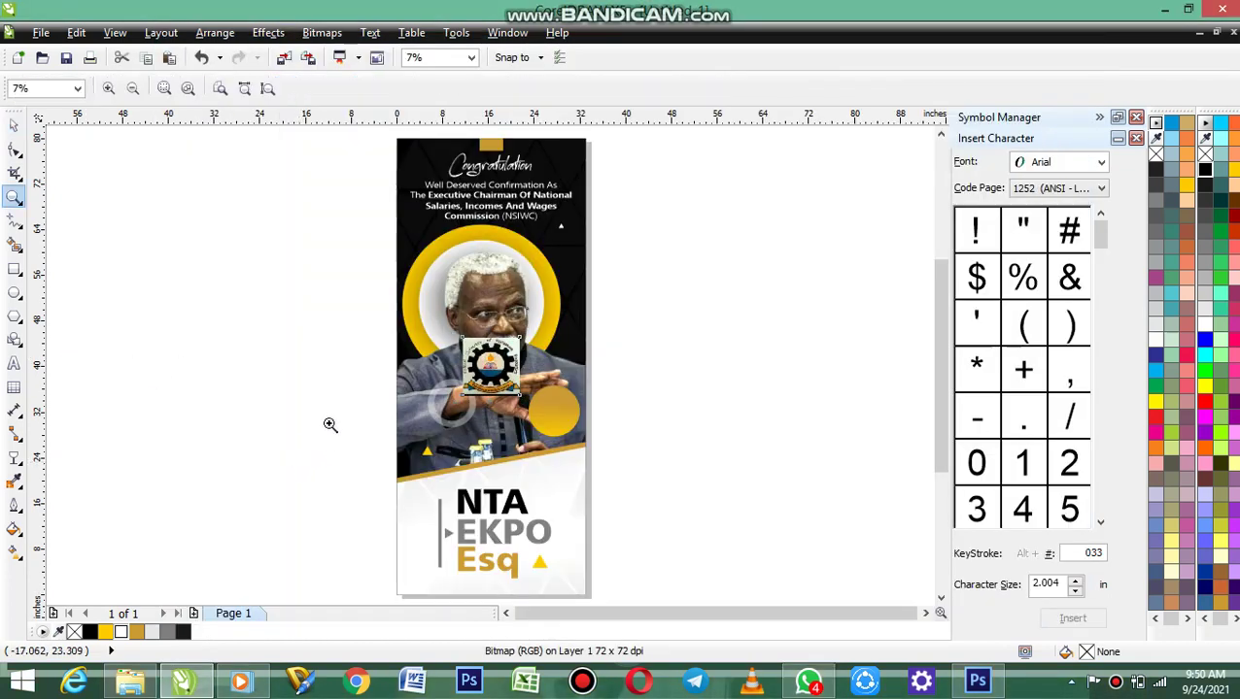
pyautogui.moveTo(425, 320); pyautogui.dragTo(555, 420)
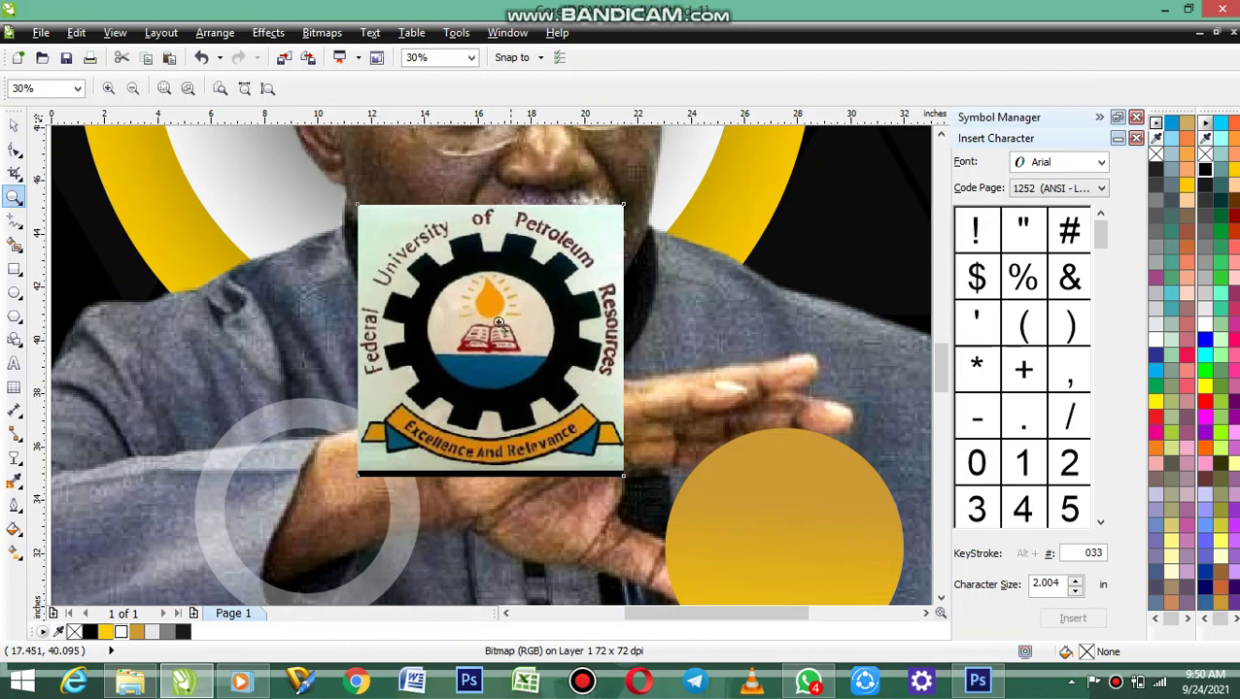
pyautogui.press('space')
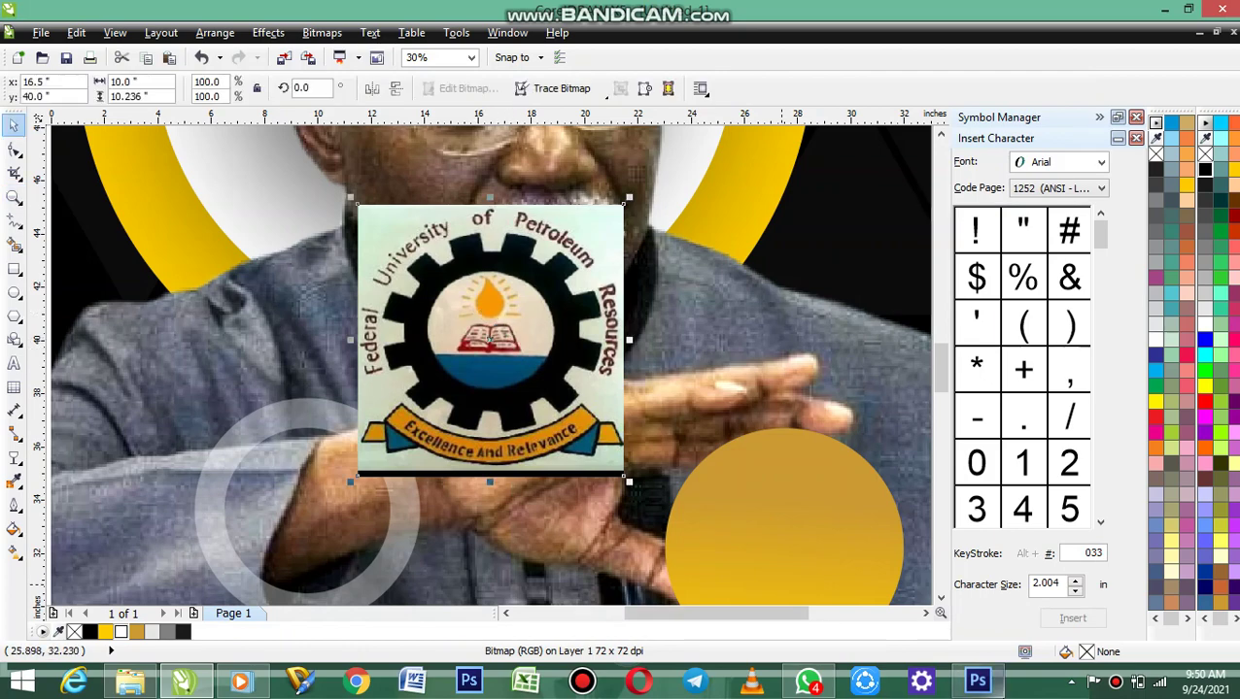
pyautogui.click(977, 680)
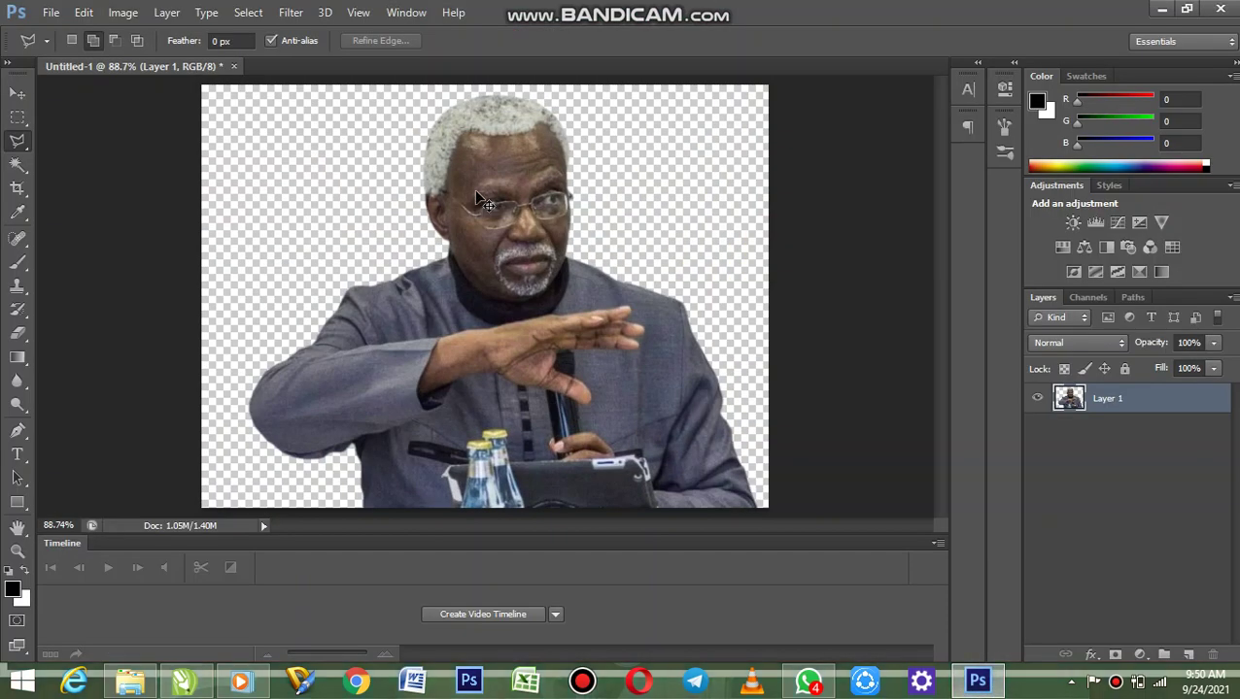
# - Create a new clipboard-sized Photoshop document and paste the logo into it
pyautogui.hotkey('ctrl', 'n')
pyautogui.press('Return')
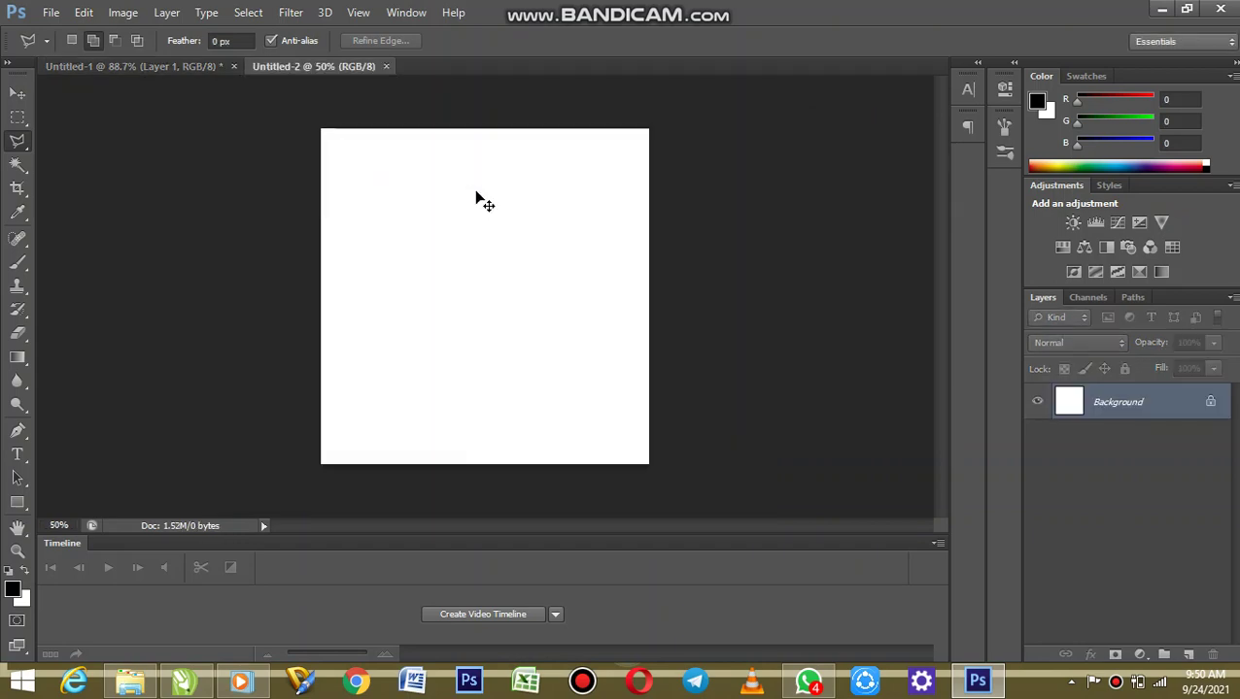
pyautogui.hotkey('ctrl', 'v')
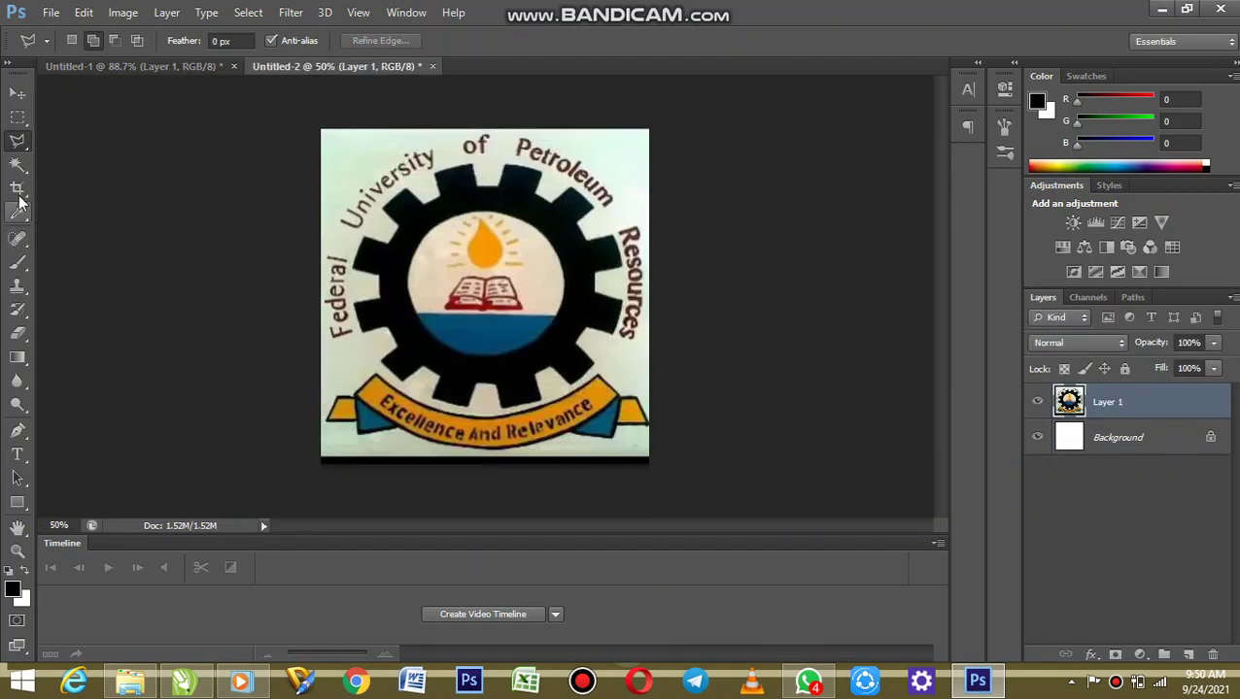
# - Magic-wand select and delete the logo's white areas, then delete the Background layer
pyautogui.click(18, 166)
pyautogui.click(381, 153)
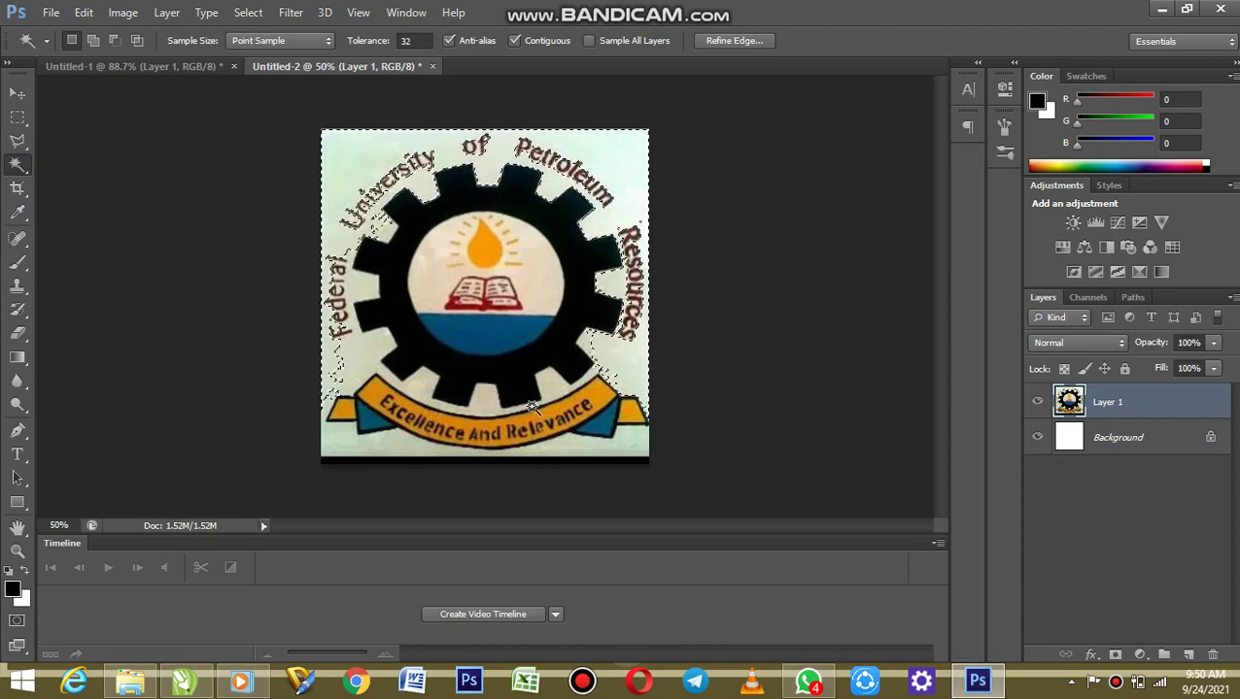
pyautogui.keyDown('shift'); pyautogui.click(412, 389); pyautogui.keyUp('shift')
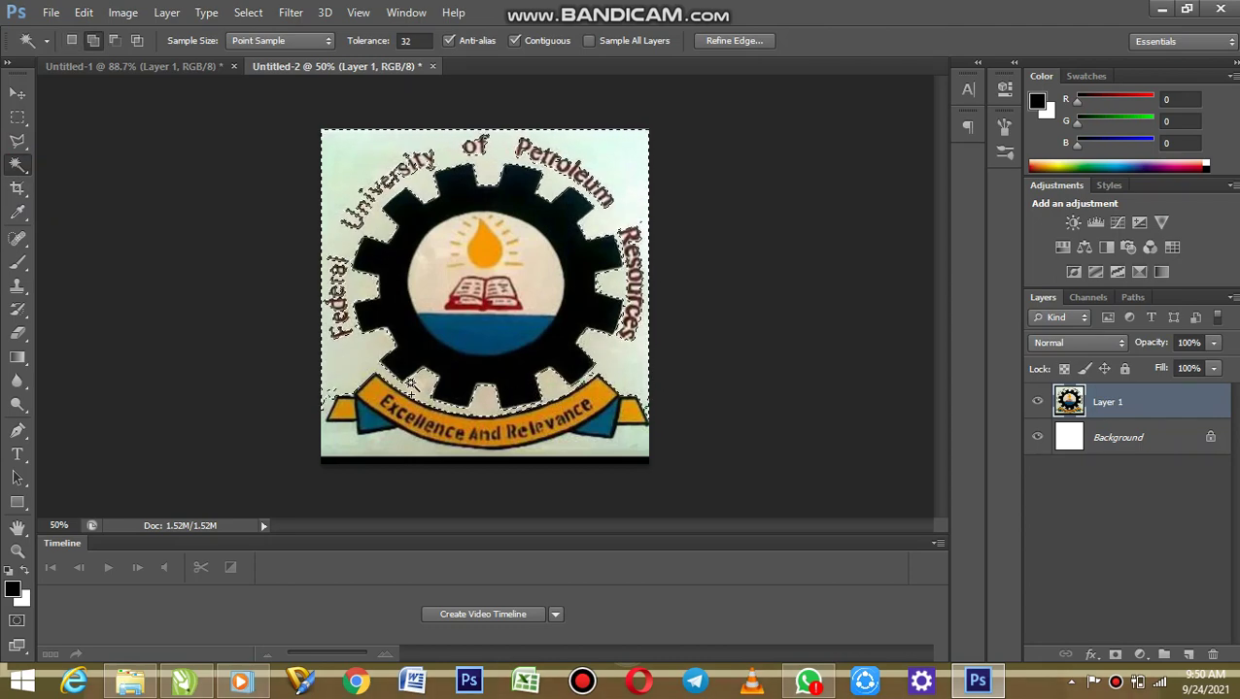
pyautogui.keyDown('shift'); pyautogui.click(332, 439); pyautogui.keyUp('shift')
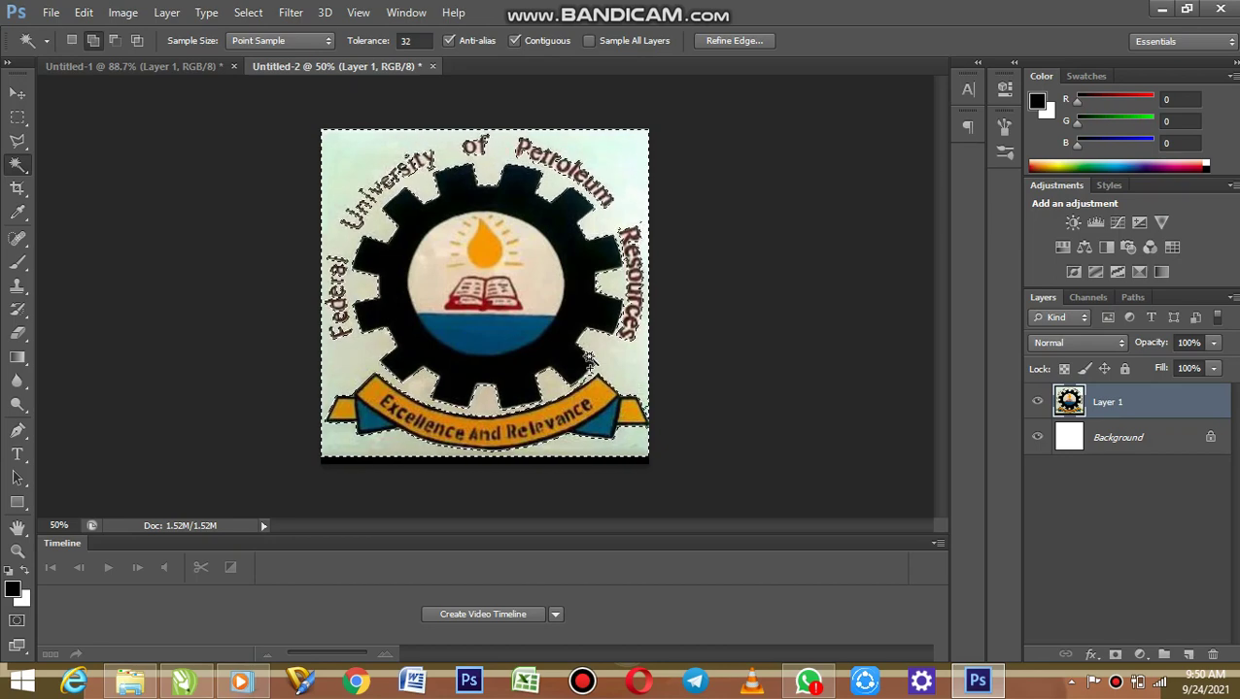
pyautogui.press('Delete')
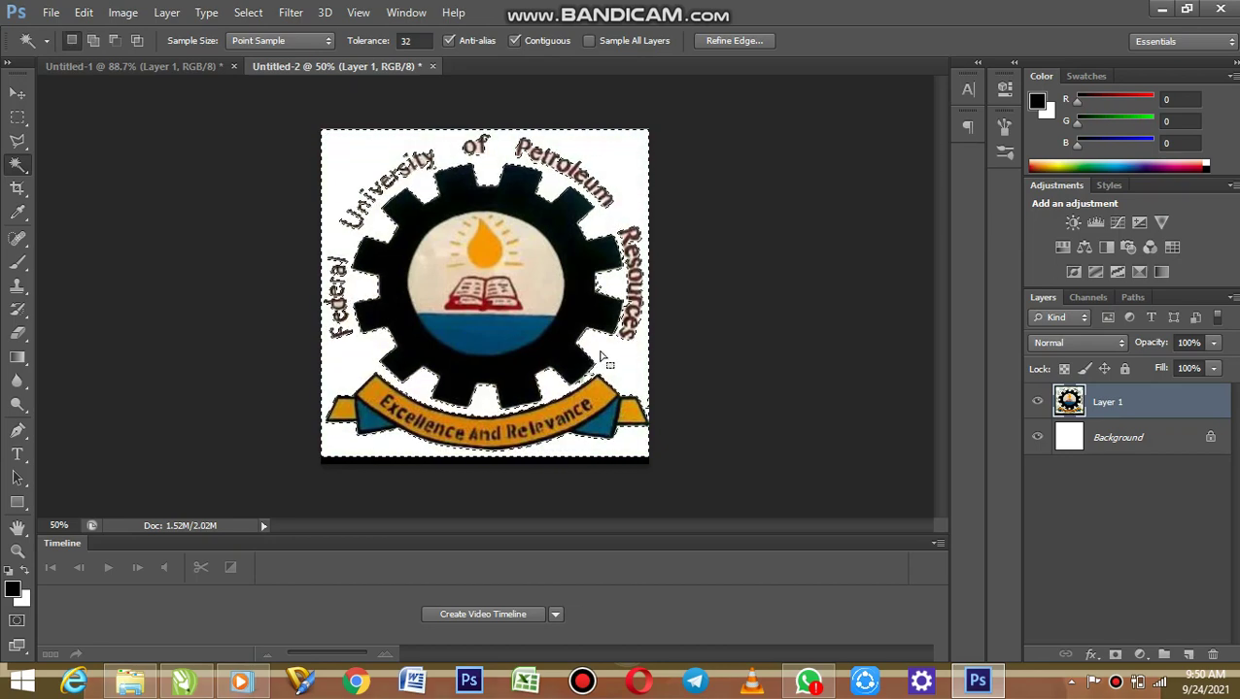
pyautogui.rightClick(512, 271)
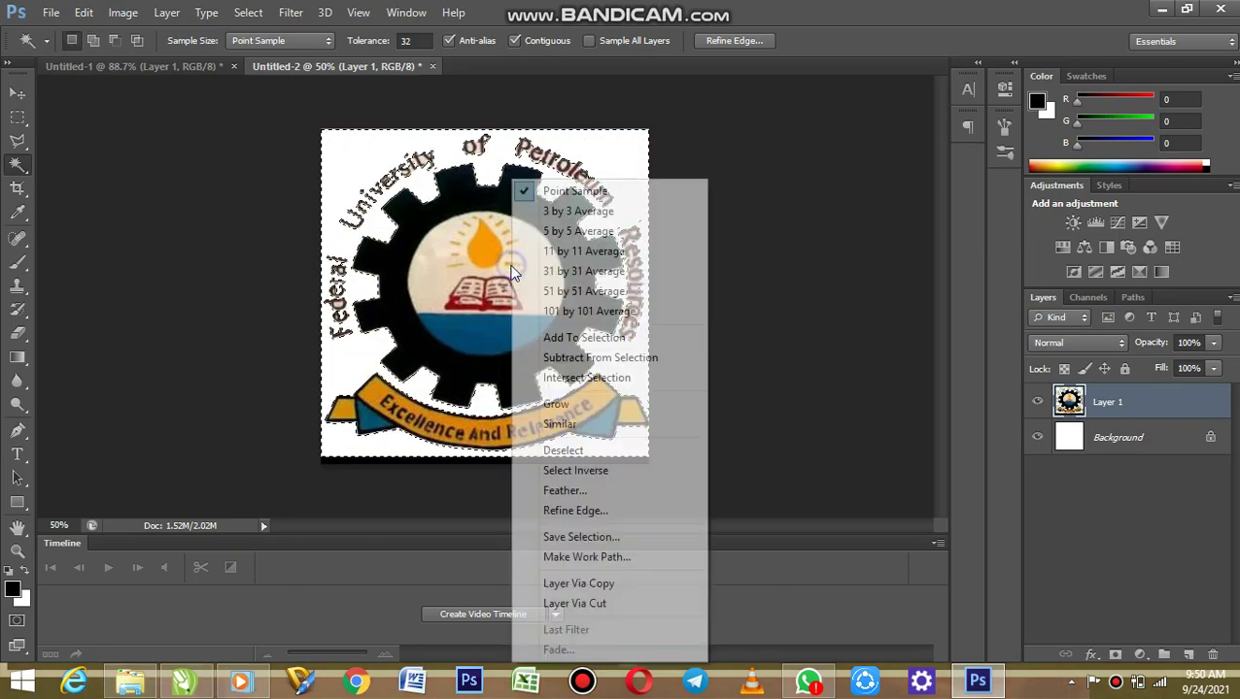
pyautogui.click(549, 451)
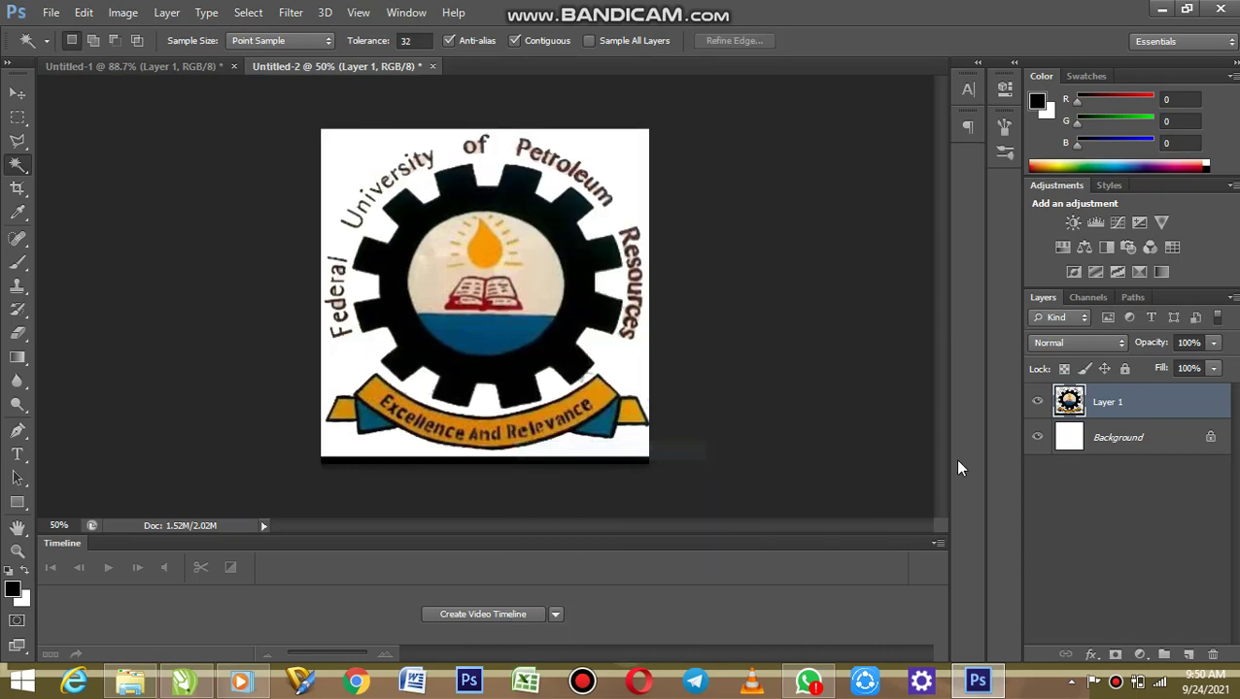
pyautogui.click(1101, 442)
pyautogui.press('Delete')
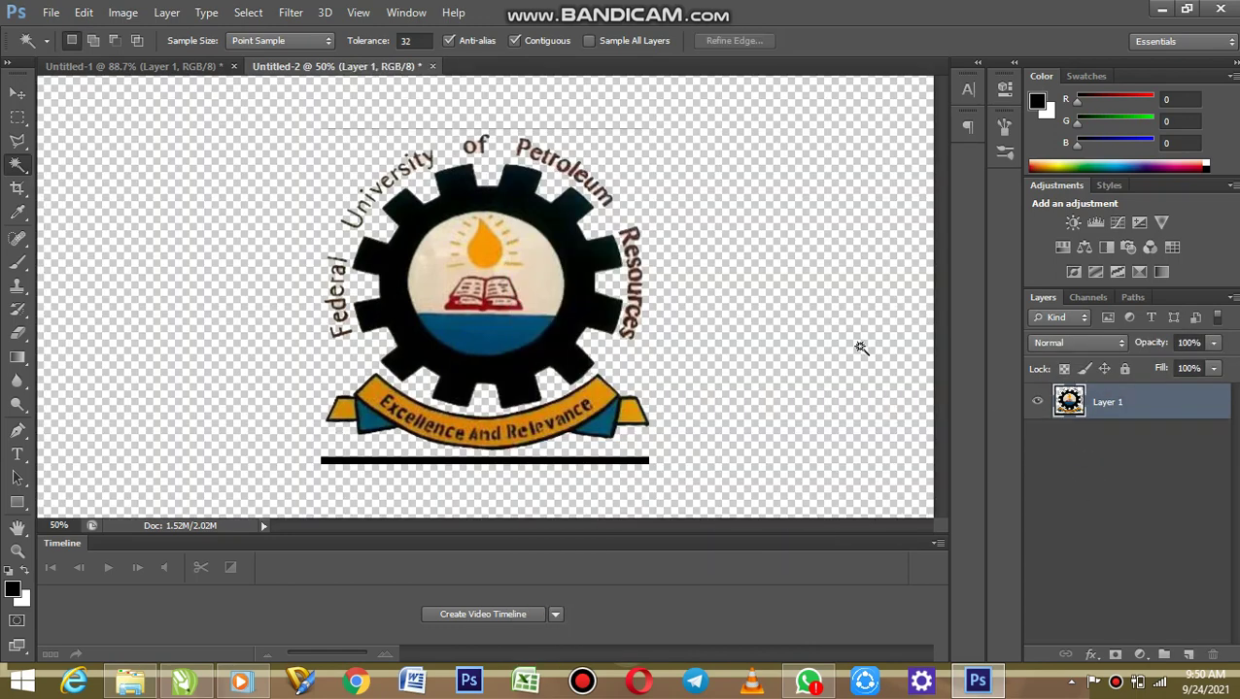
# - Save the transparent logo as a PNG copy, Untitled-2.png, on the Desktop
pyautogui.hotkey('ctrl', 'shift', 's')
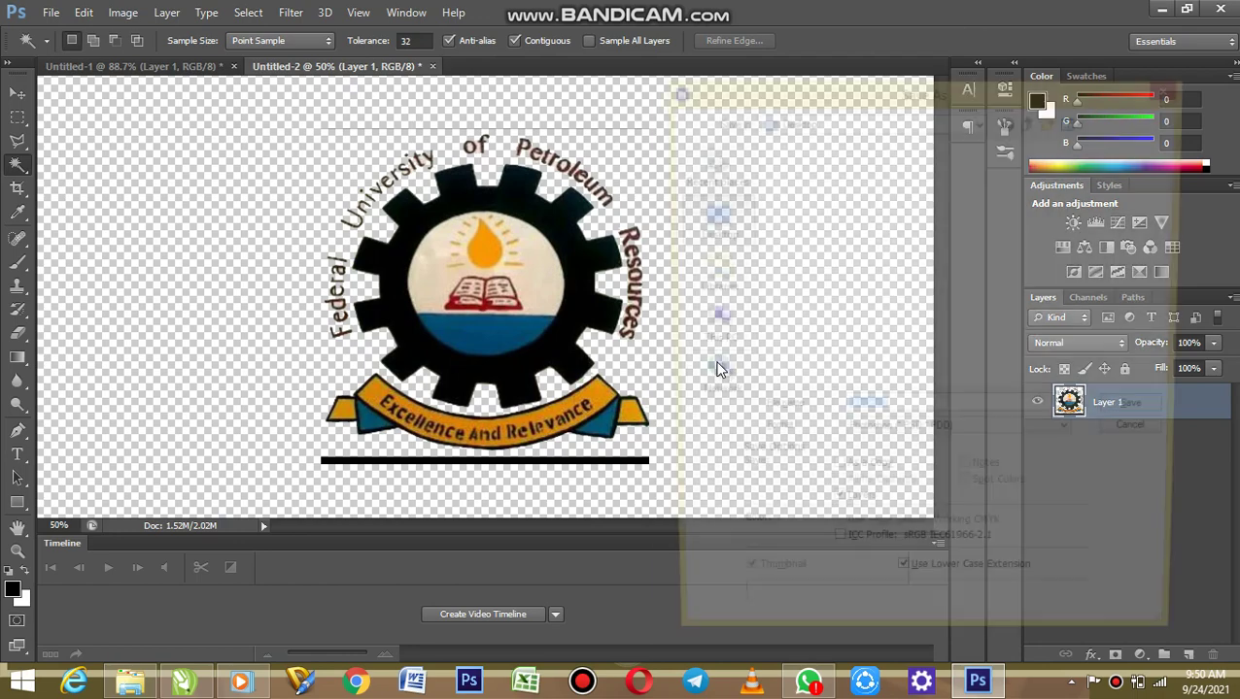
pyautogui.click(944, 439)
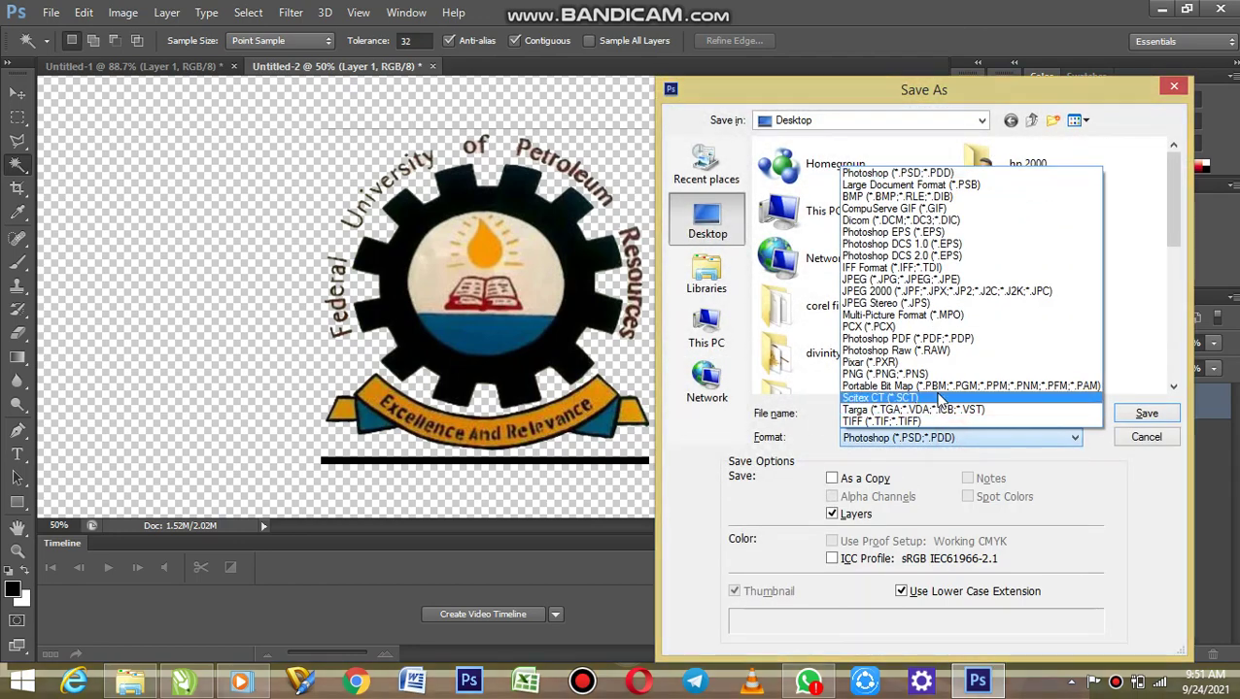
pyautogui.click(965, 375)
pyautogui.click(1145, 415)
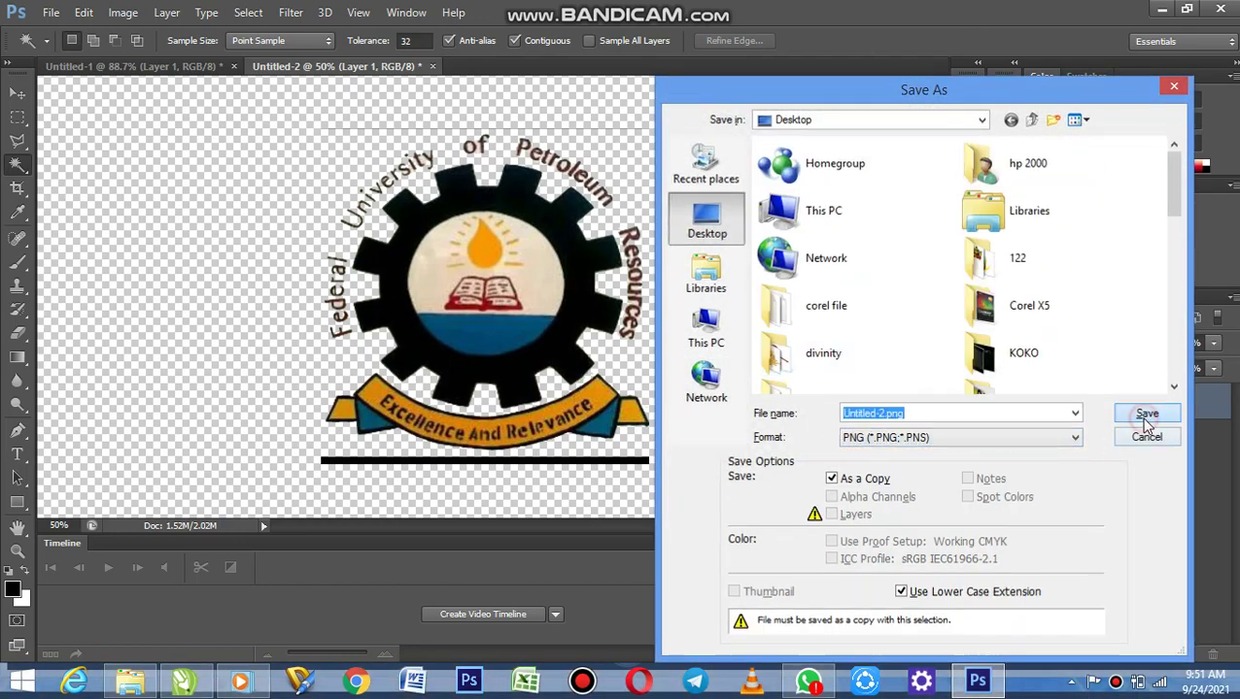
pyautogui.press('Return')
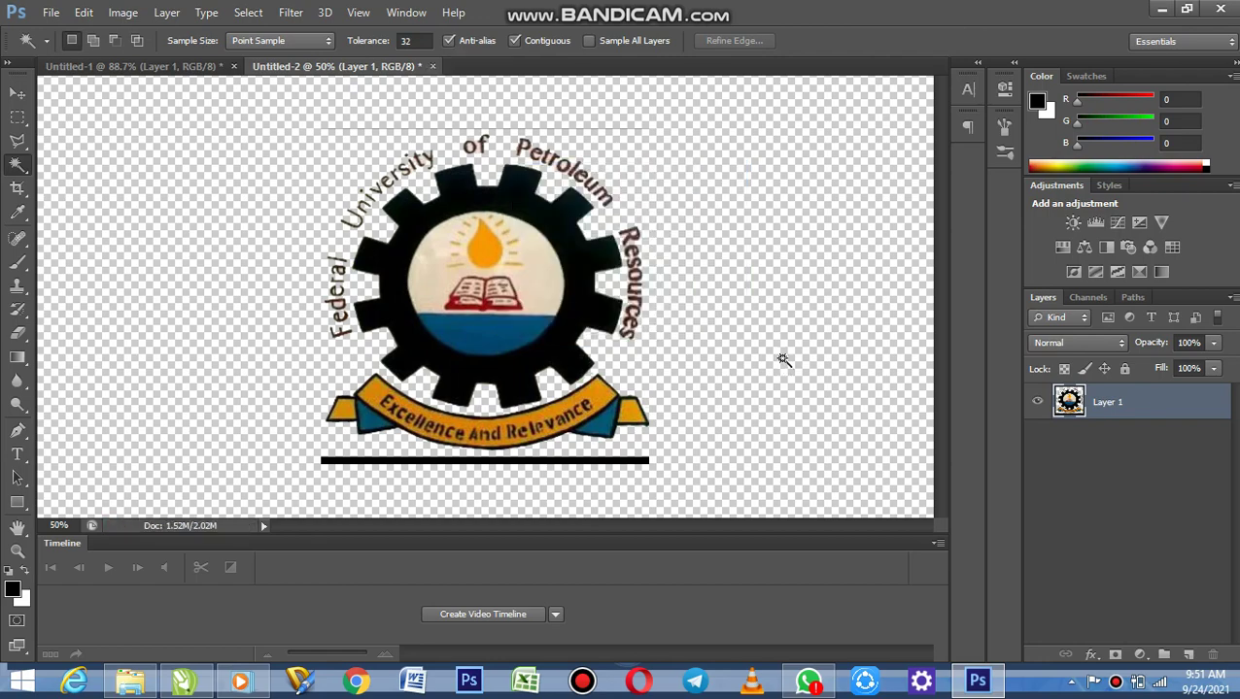
# - Drag the saved PNG logo from the desktop onto the CorelDRAW banner
pyautogui.press('super+d')
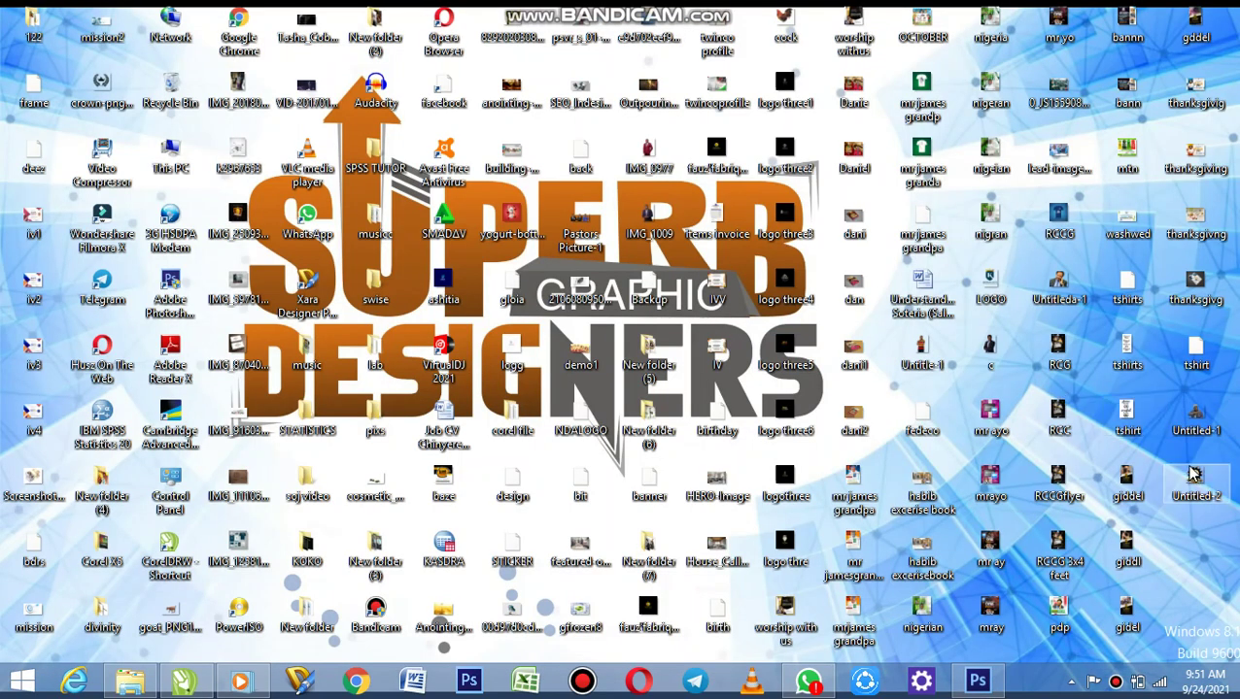
pyautogui.click(186, 683)
pyautogui.moveTo(186, 684); pyautogui.dragTo(419, 352)
pyautogui.hotkey('shift', 'F4')
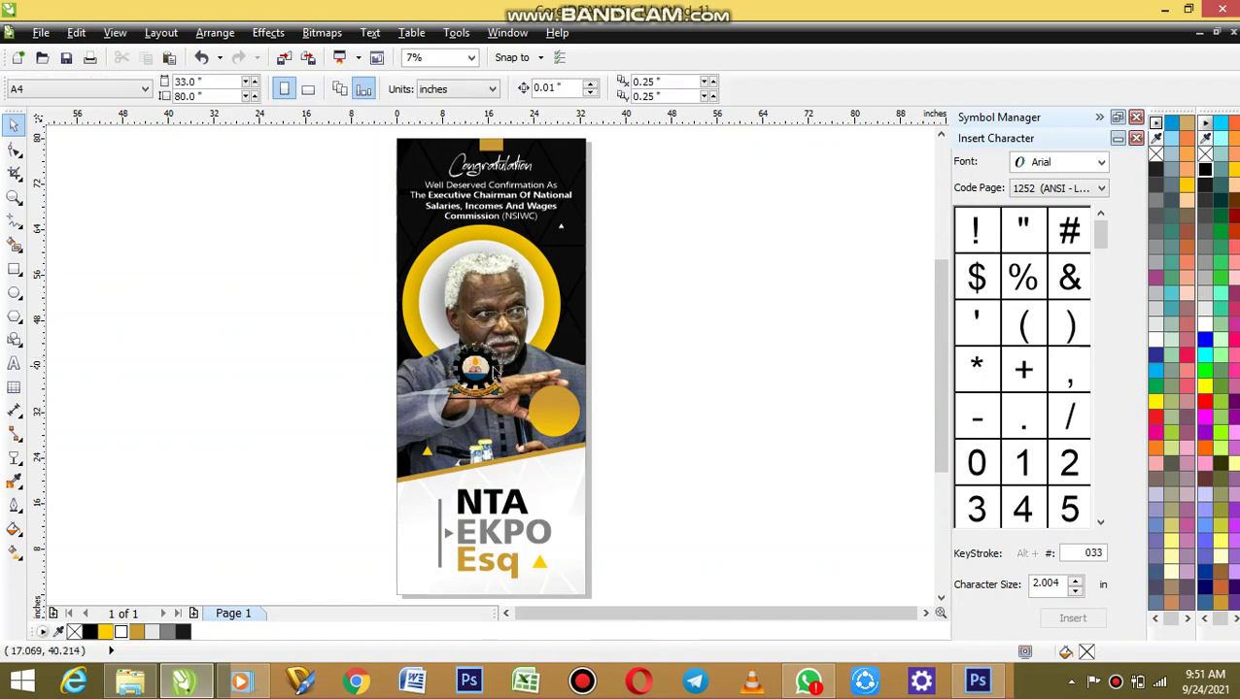
# - Move the PNG logo down beside the NTA name and shrink it
pyautogui.moveTo(518, 368); pyautogui.dragTo(548, 494)
pyautogui.press('z')
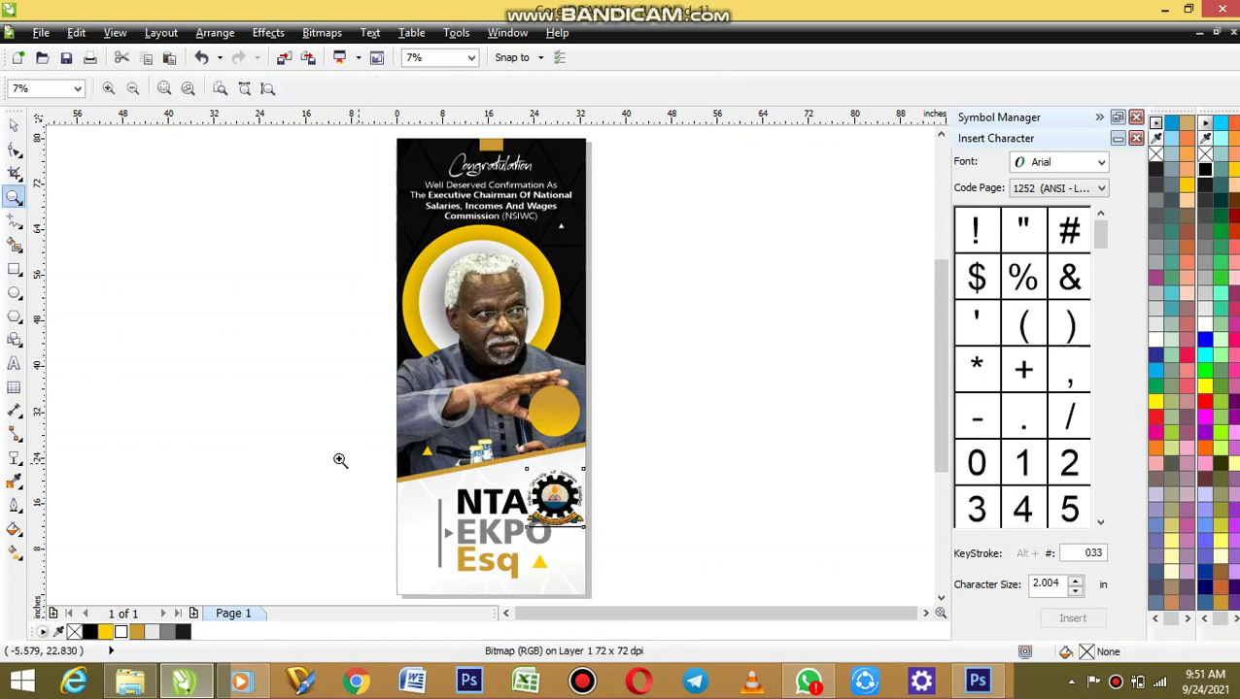
pyautogui.moveTo(340, 459); pyautogui.dragTo(712, 567)
pyautogui.press('space')
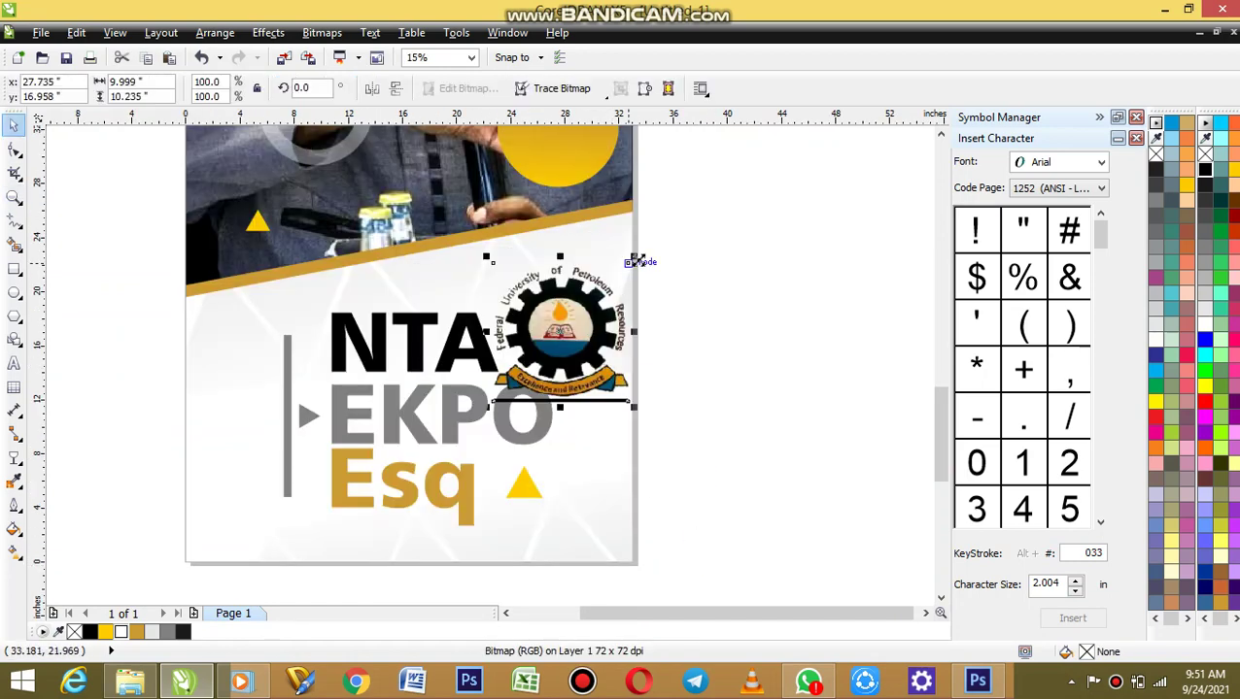
pyautogui.moveTo(636, 261); pyautogui.dragTo(554, 269)
# - Select the logo's two bottom nodes with the Shape tool to crop off the black line
pyautogui.click(13, 154)
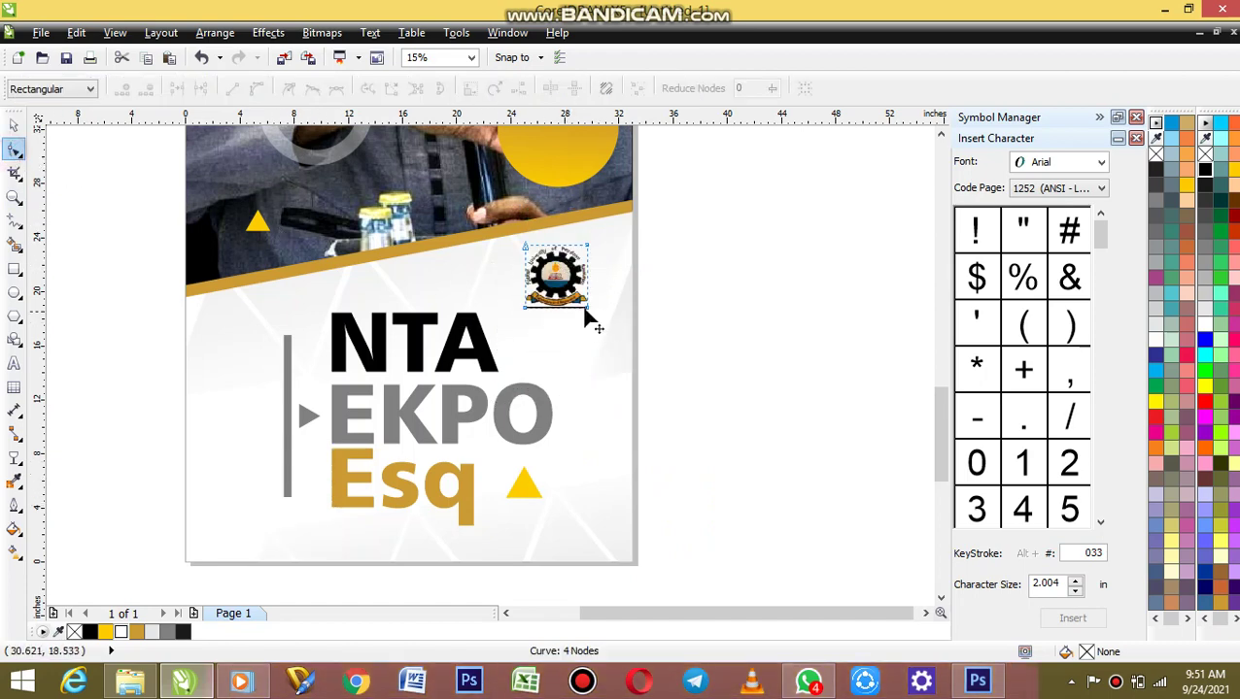
pyautogui.click(530, 309)
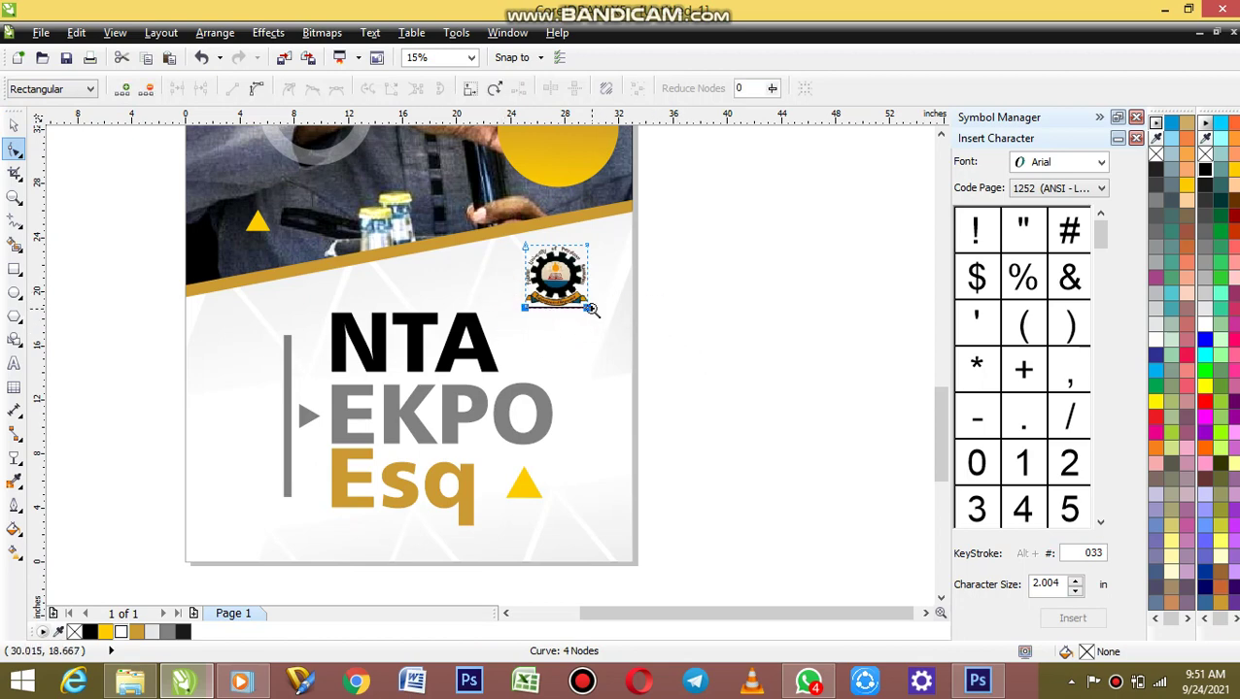
pyautogui.press('z')
pyautogui.moveTo(634, 339); pyautogui.dragTo(491, 248)
pyautogui.press('space')
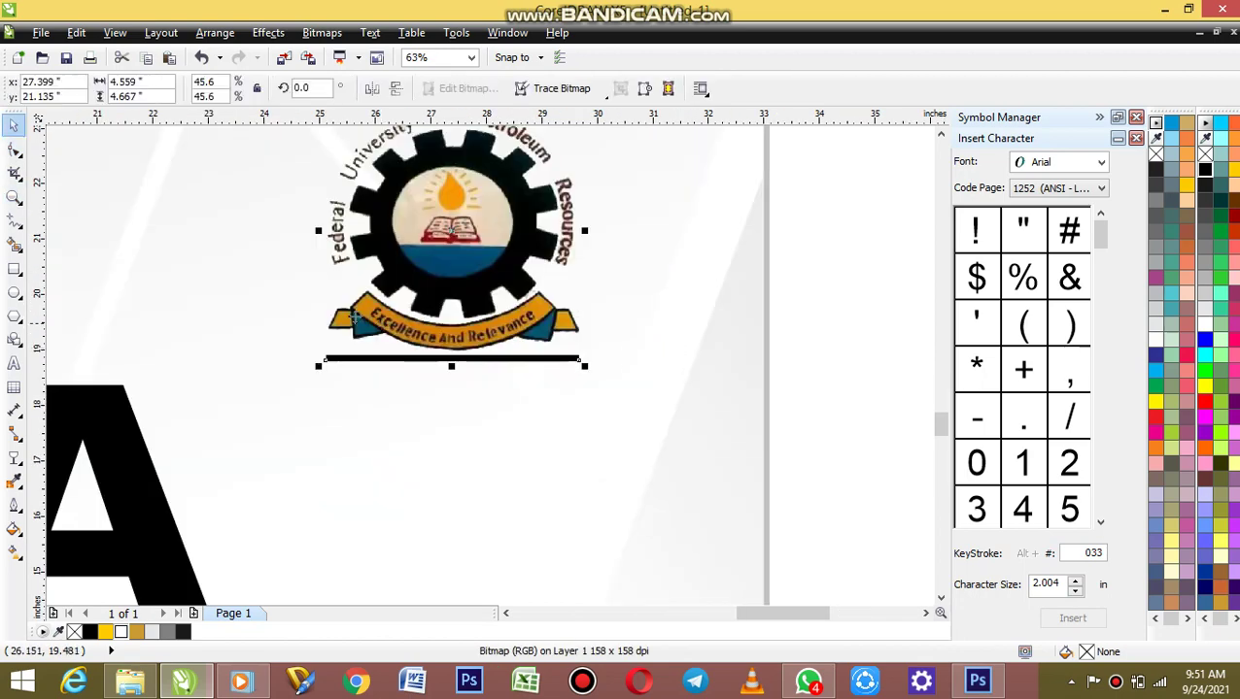
pyautogui.click(12, 151)
pyautogui.moveTo(262, 333); pyautogui.dragTo(578, 352)
pyautogui.press('space')
# - Move the logo up onto the gold circle and enlarge it to about 63%
pyautogui.press('F4')
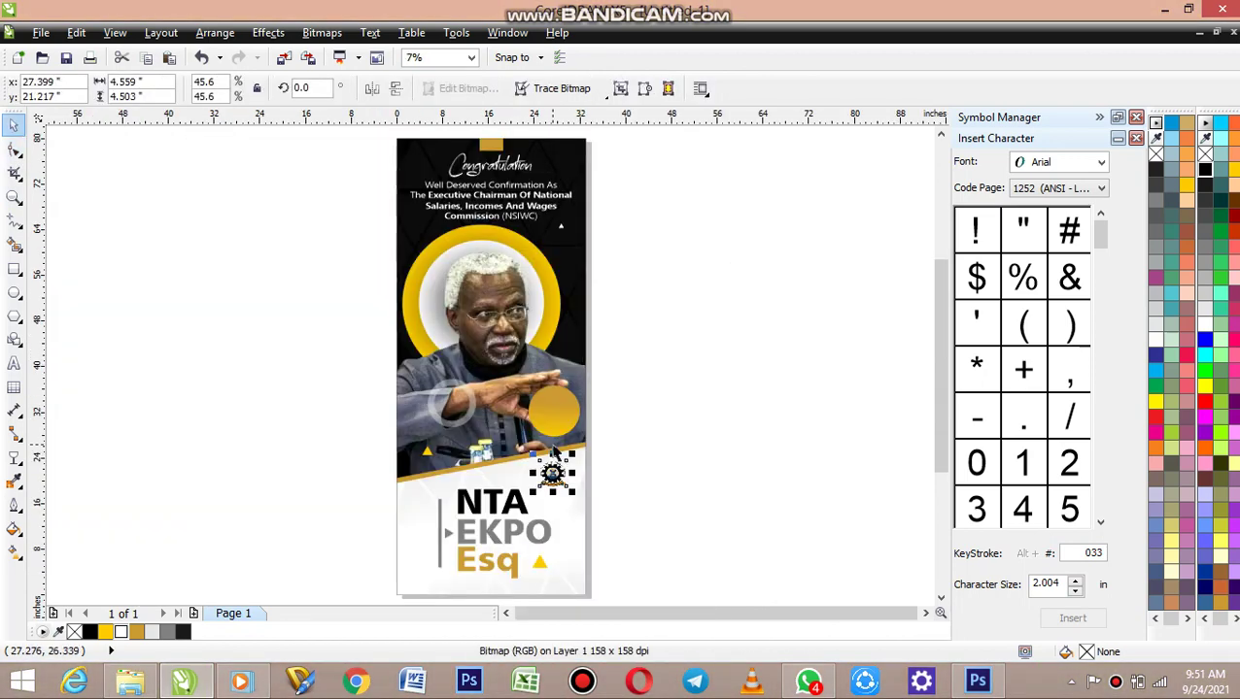
pyautogui.moveTo(552, 455); pyautogui.dragTo(551, 391)
pyautogui.press('z')
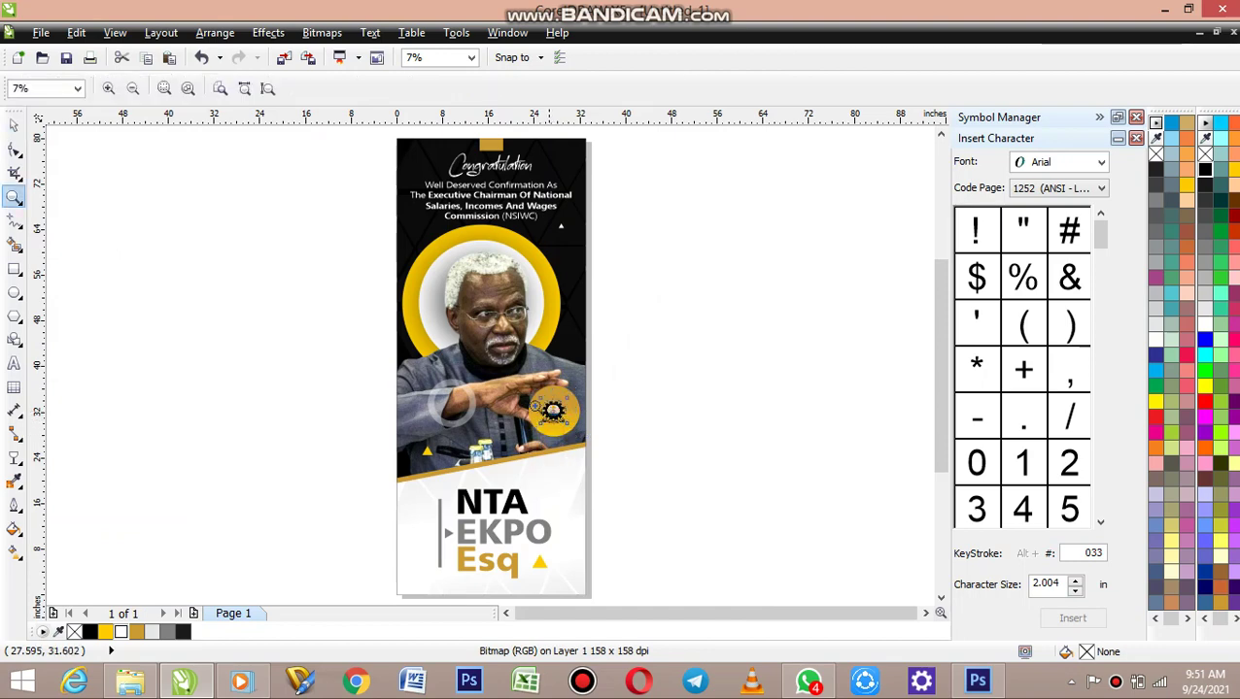
pyautogui.moveTo(482, 372); pyautogui.dragTo(618, 423)
pyautogui.press('space')
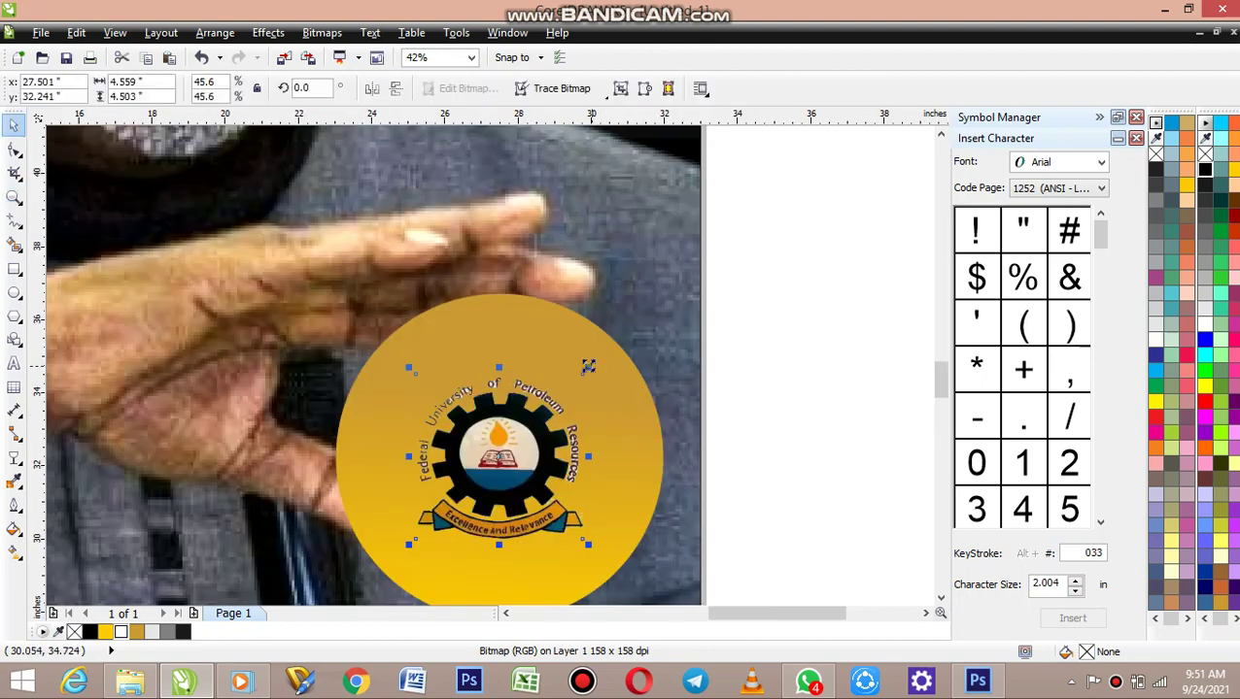
pyautogui.moveTo(588, 366); pyautogui.dragTo(621, 331)
pyautogui.press('F4')
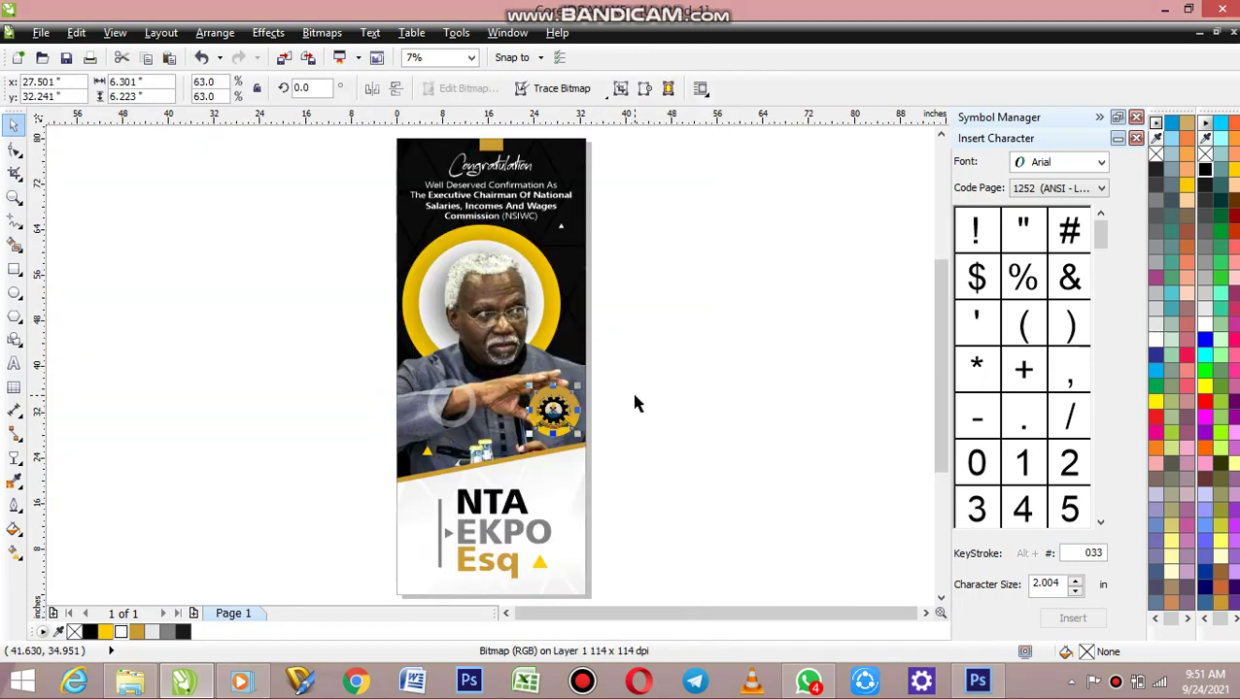
pyautogui.press('space')
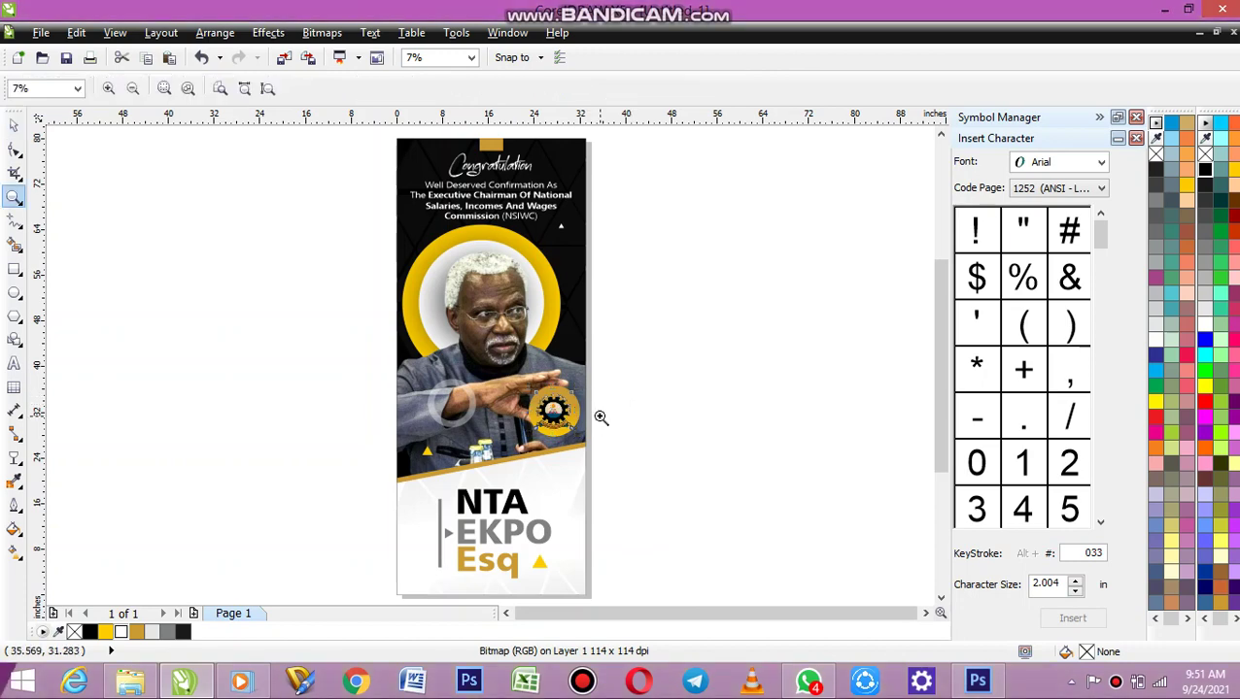
pyautogui.moveTo(664, 474); pyautogui.dragTo(669, 476)
pyautogui.press('space')
# - Shrink the gold circle slightly, fill it white and send it back one level
pyautogui.click(481, 277)
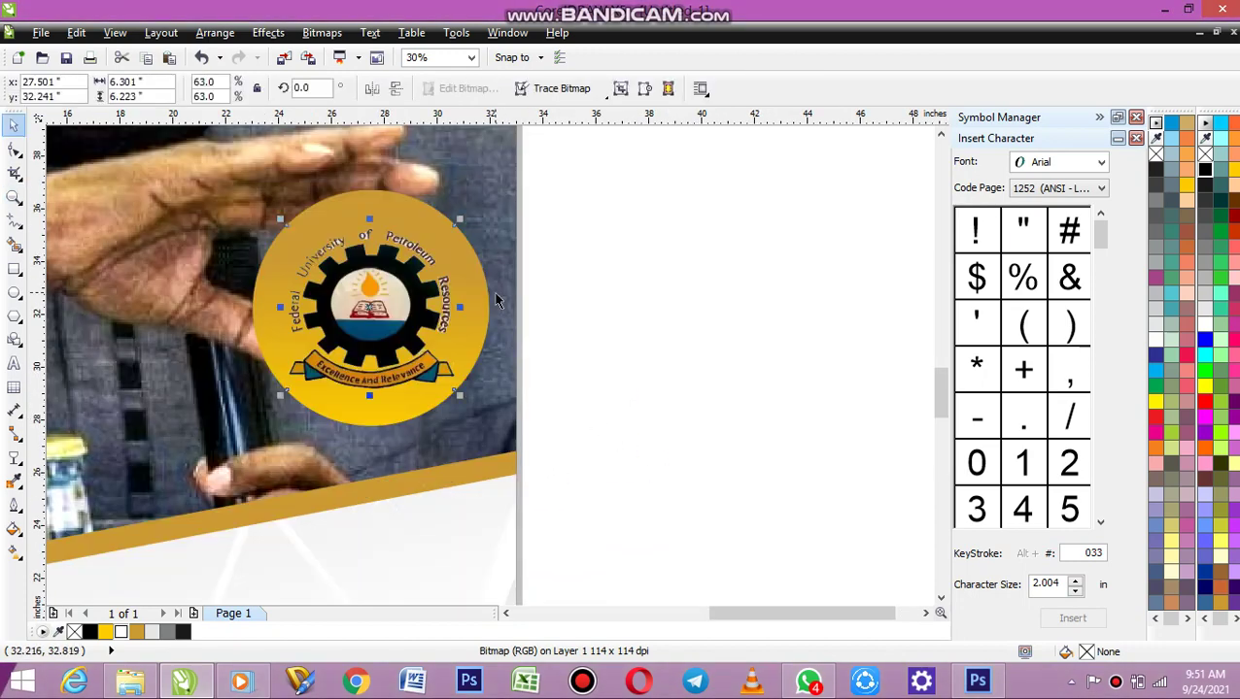
pyautogui.moveTo(496, 181); pyautogui.dragTo(485, 190)
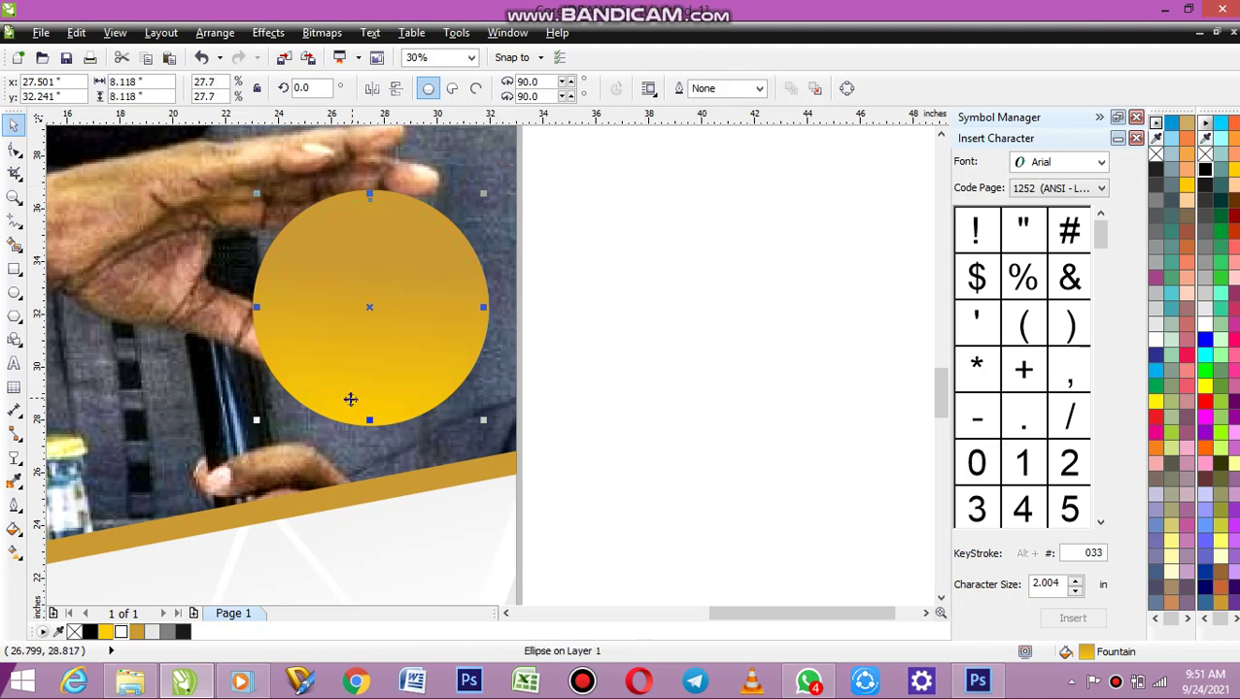
pyautogui.click(126, 631)
pyautogui.hotkey('ctrl', 'pagedown')
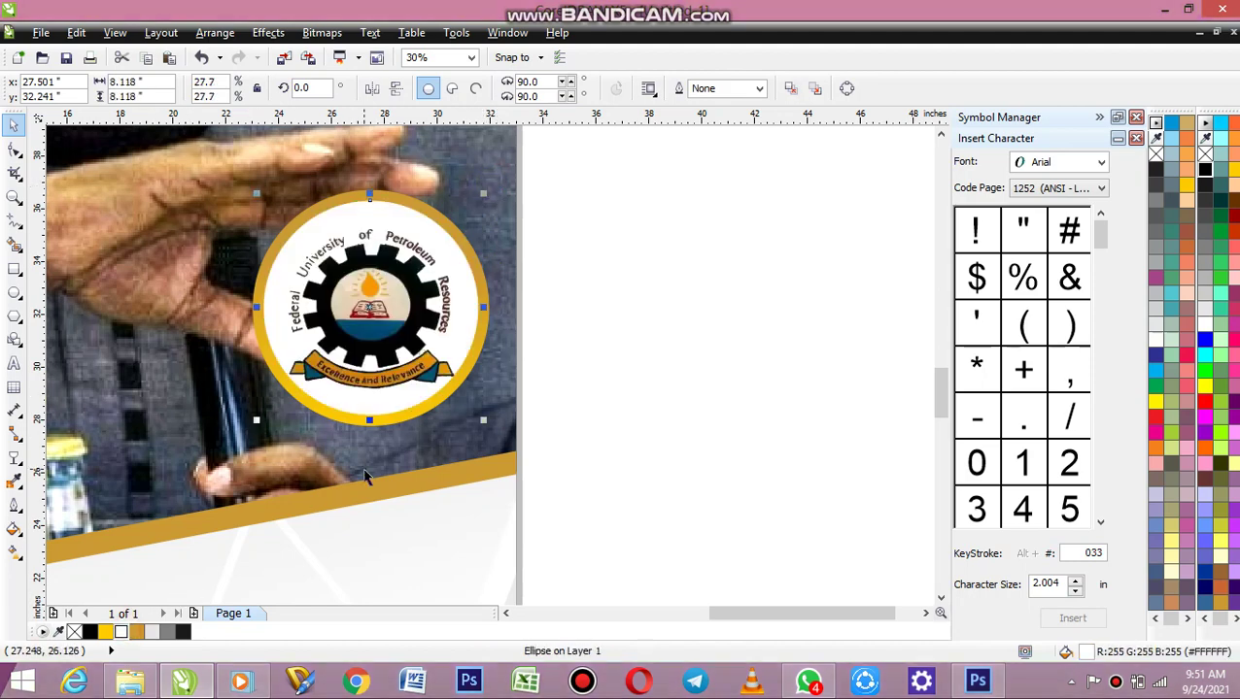
# - Scale the logo down to sit inside the gold-rimmed white circle
pyautogui.click(423, 254)
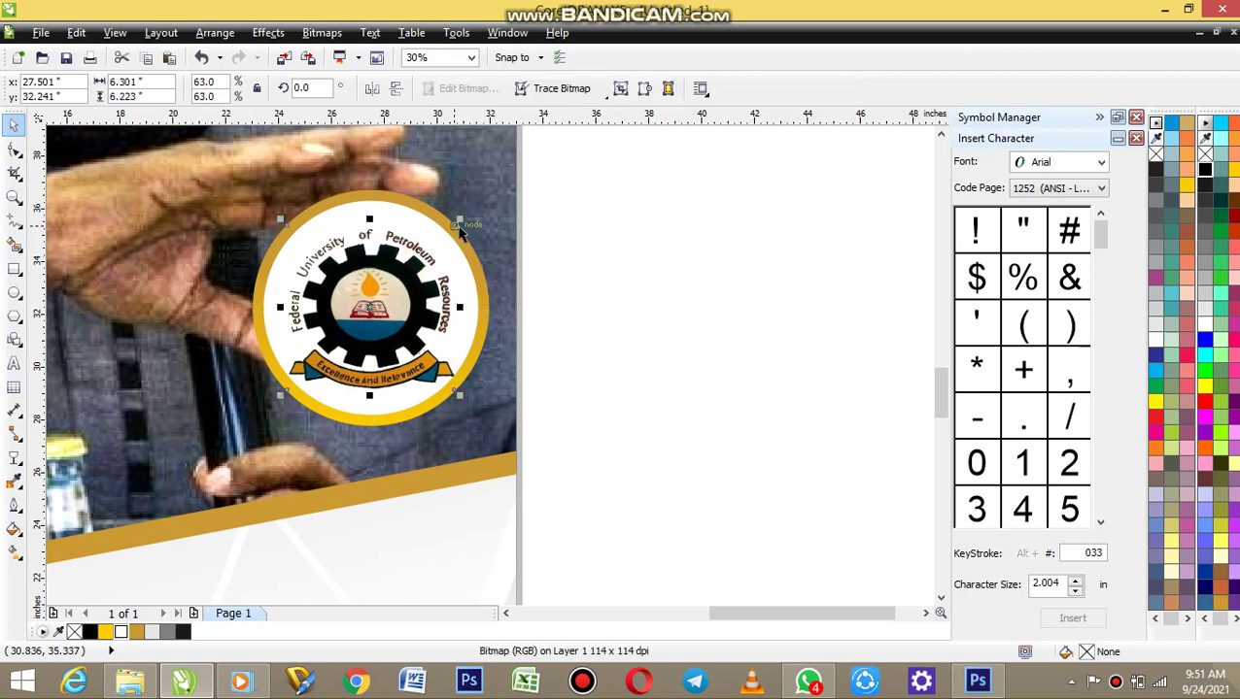
pyautogui.moveTo(461, 222); pyautogui.dragTo(424, 222)
pyautogui.keyDown('shift'); pyautogui.click(424, 223); pyautogui.keyUp('shift')
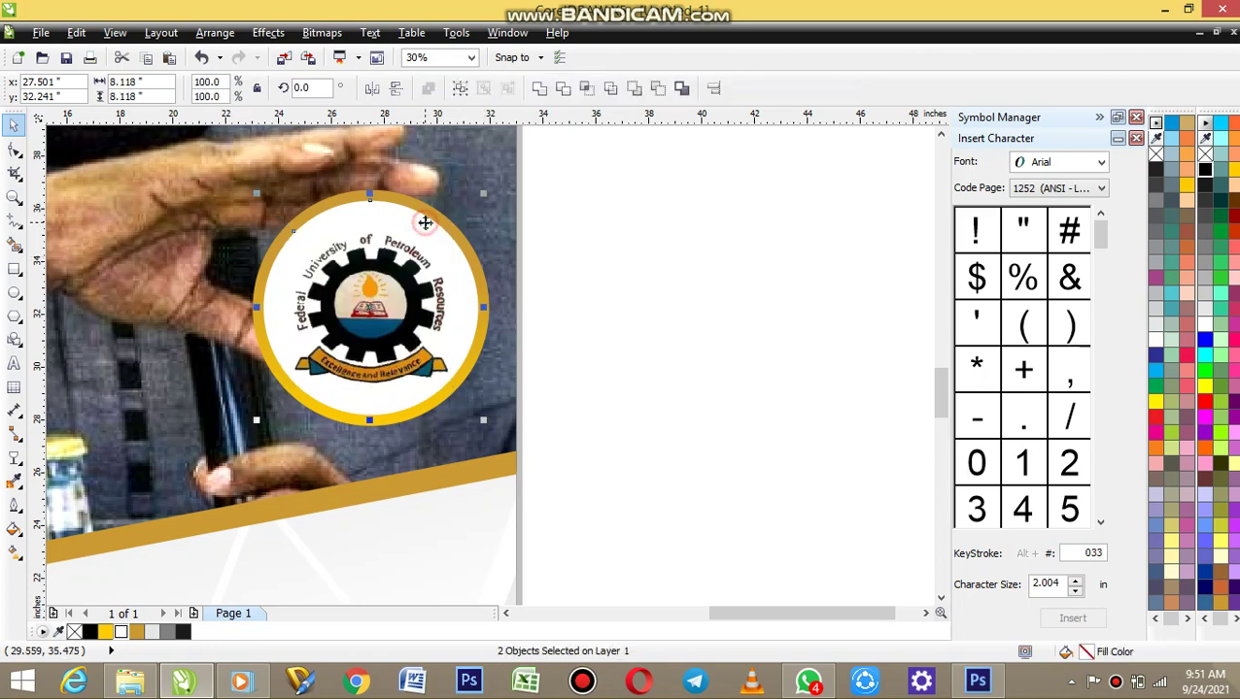
pyautogui.moveTo(484, 192); pyautogui.dragTo(470, 201)
pyautogui.click(621, 281)
pyautogui.press('F4')
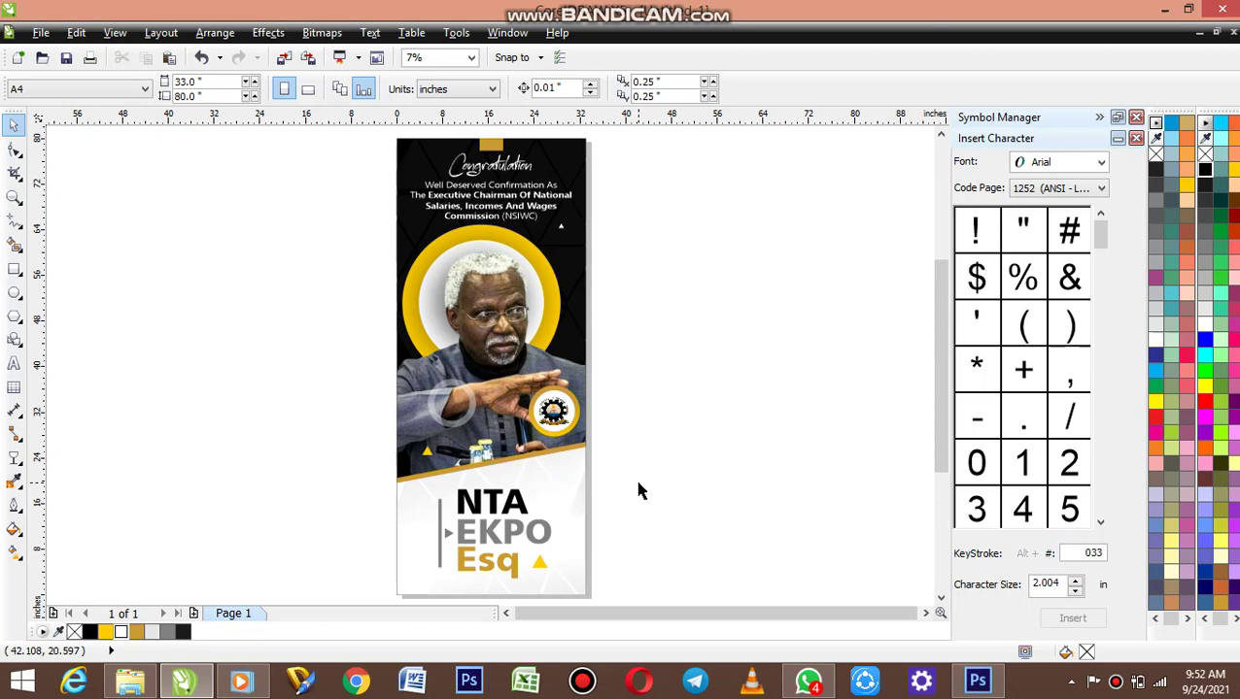
pyautogui.click(809, 681)
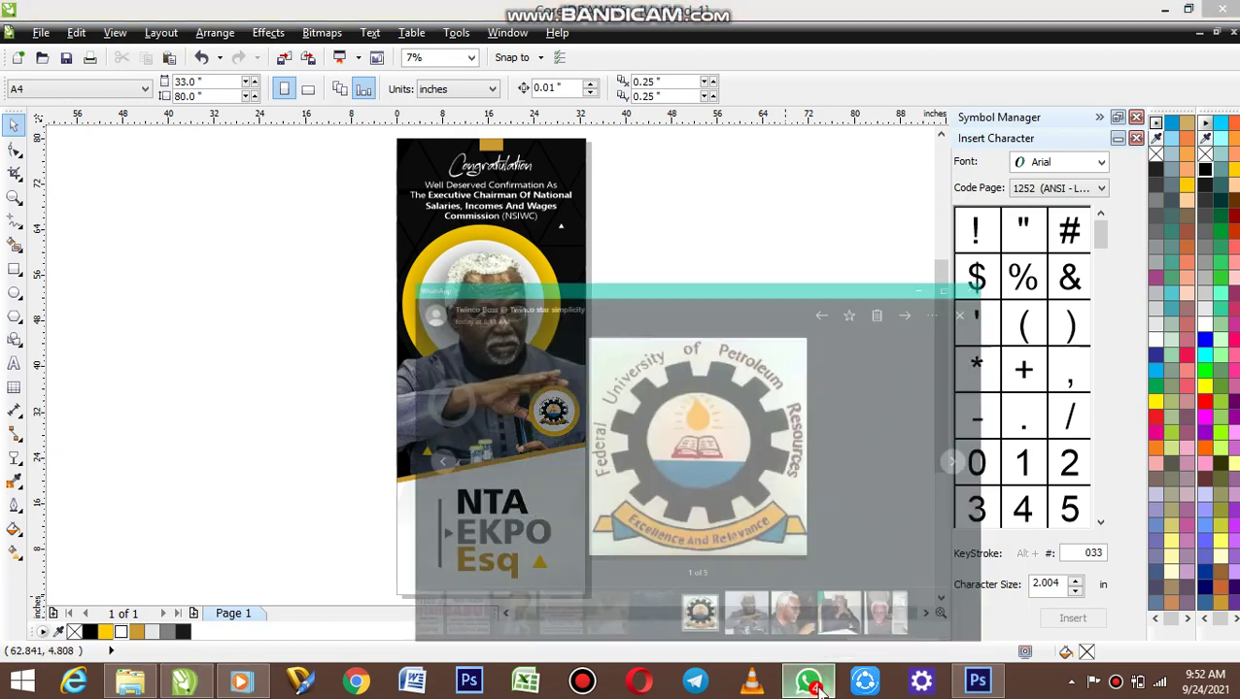
# - Select the 'Coutesy:' credit message for Federal University of Petroleum Resources in WhatsApp
pyautogui.click(1054, 91)
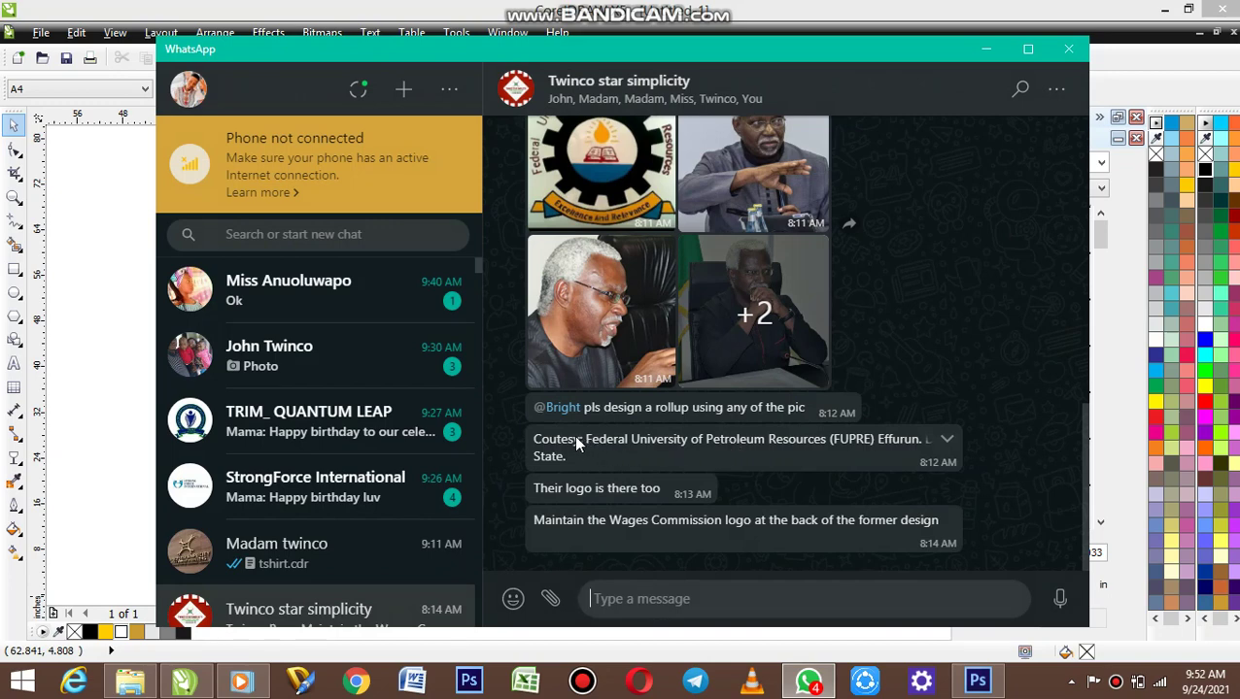
pyautogui.moveTo(534, 442); pyautogui.dragTo(586, 462)
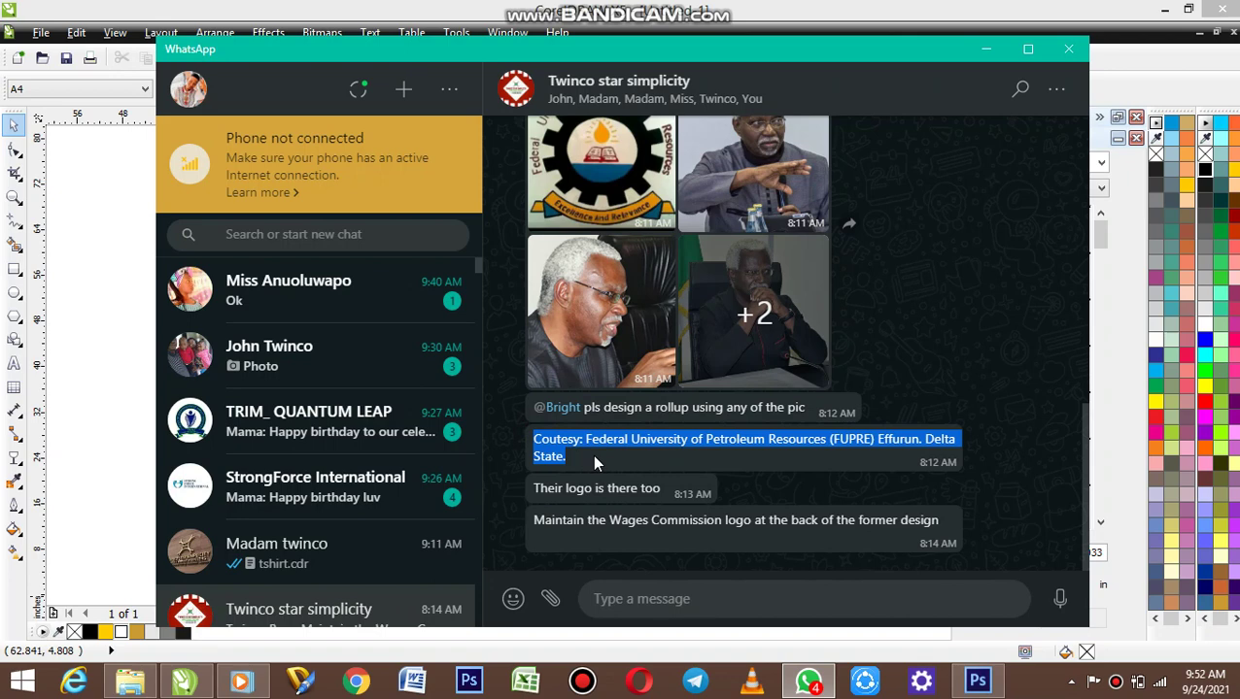
pyautogui.click(101, 353)
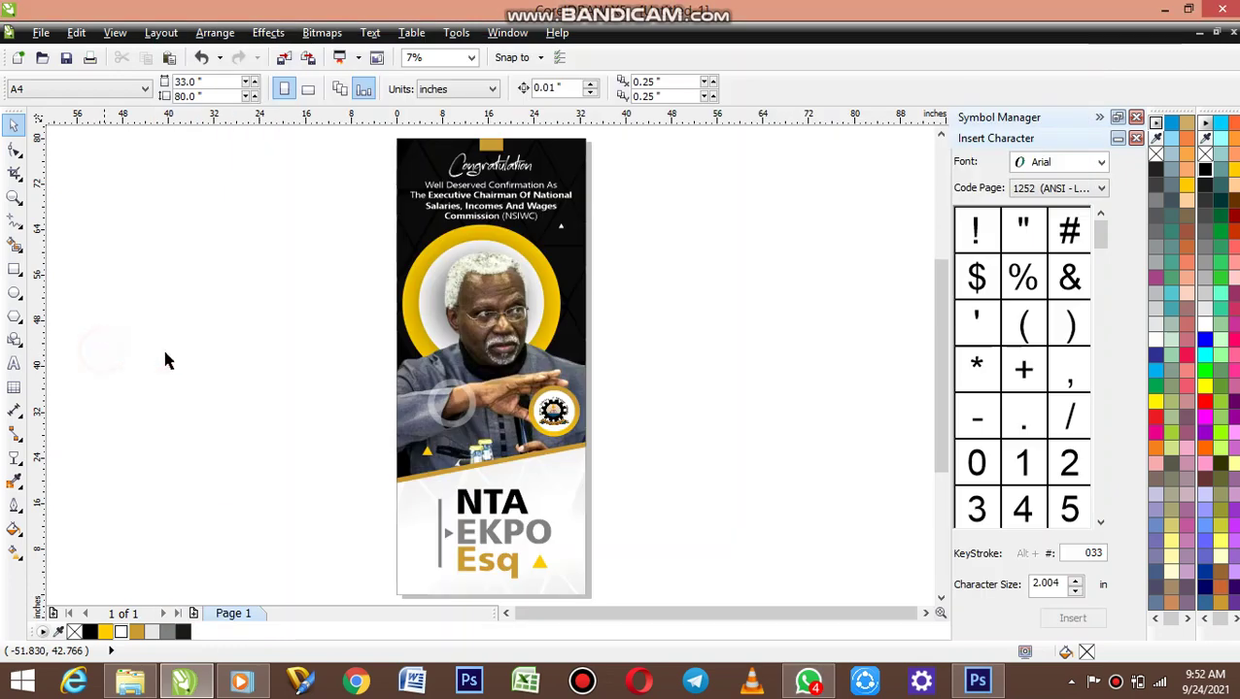
# - Duplicate a text block, replace it with the courtesy message, and colour it dark
pyautogui.click(480, 219)
pyautogui.moveTo(480, 219); pyautogui.dragTo(604, 470)
pyautogui.doubleClick(604, 469)
pyautogui.hotkey('ctrl', 'v')
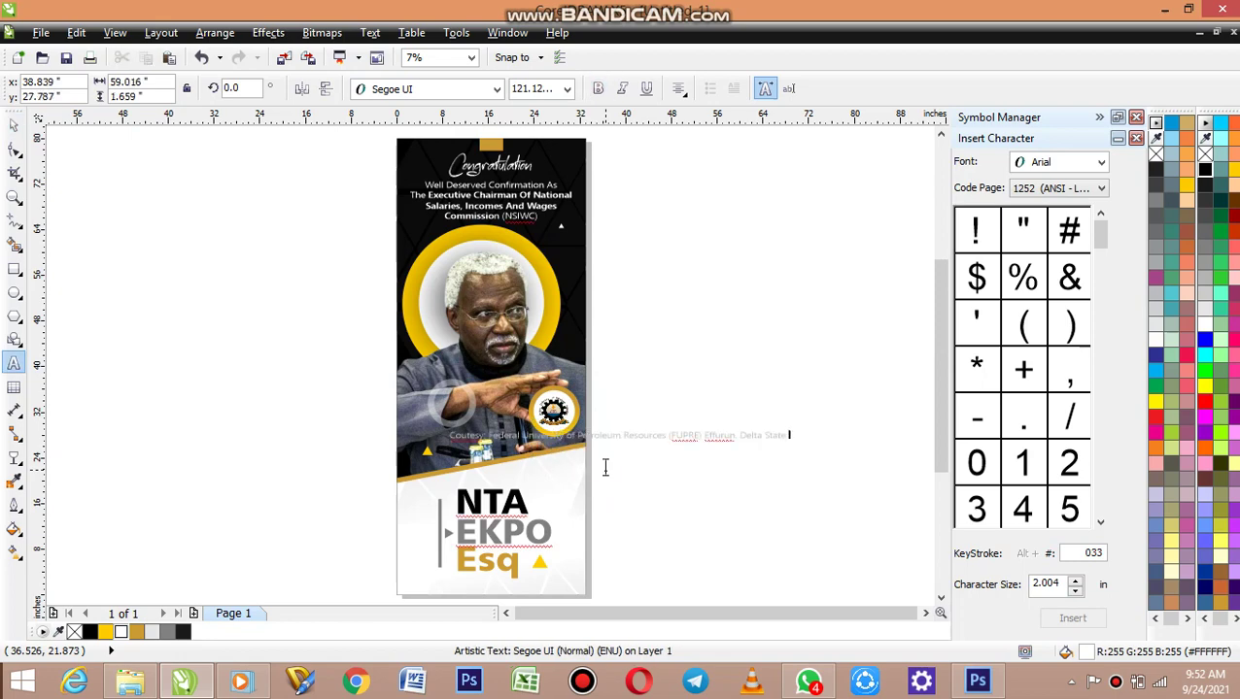
pyautogui.click(183, 633)
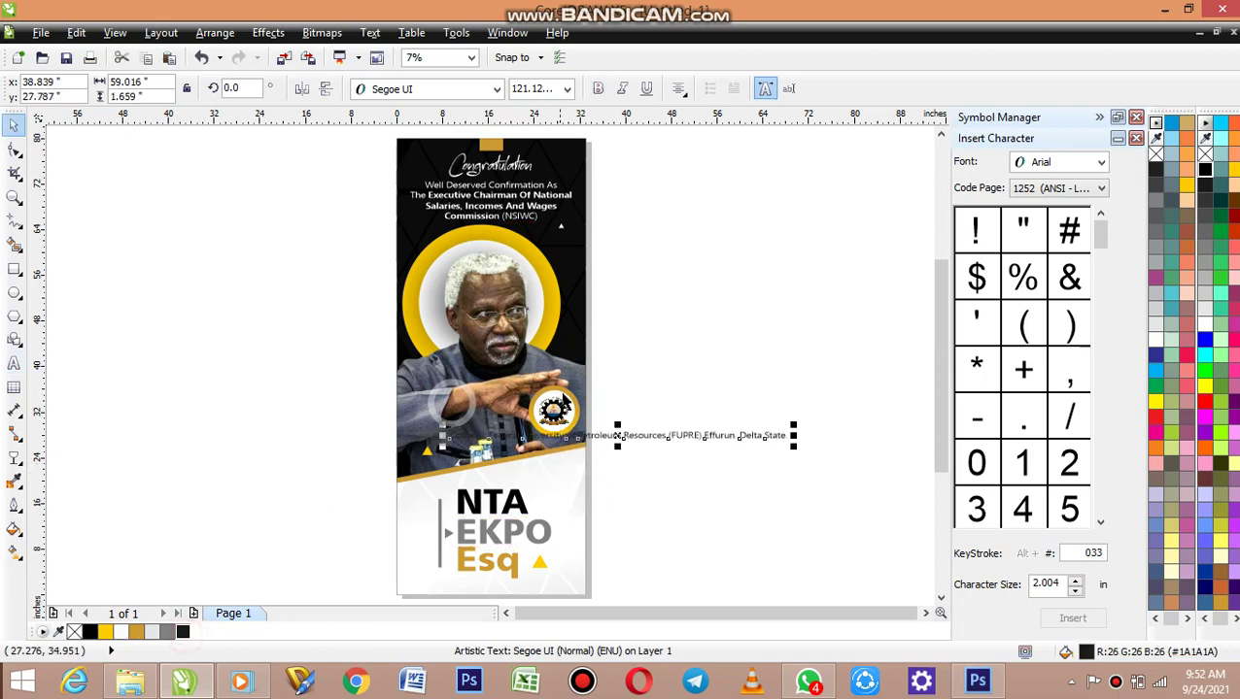
# - Position the courtesy line along the banner's bottom edge beneath 'Esq'
pyautogui.moveTo(612, 437); pyautogui.dragTo(583, 580)
pyautogui.press('z')
pyautogui.moveTo(320, 470); pyautogui.dragTo(729, 586)
pyautogui.press('space')
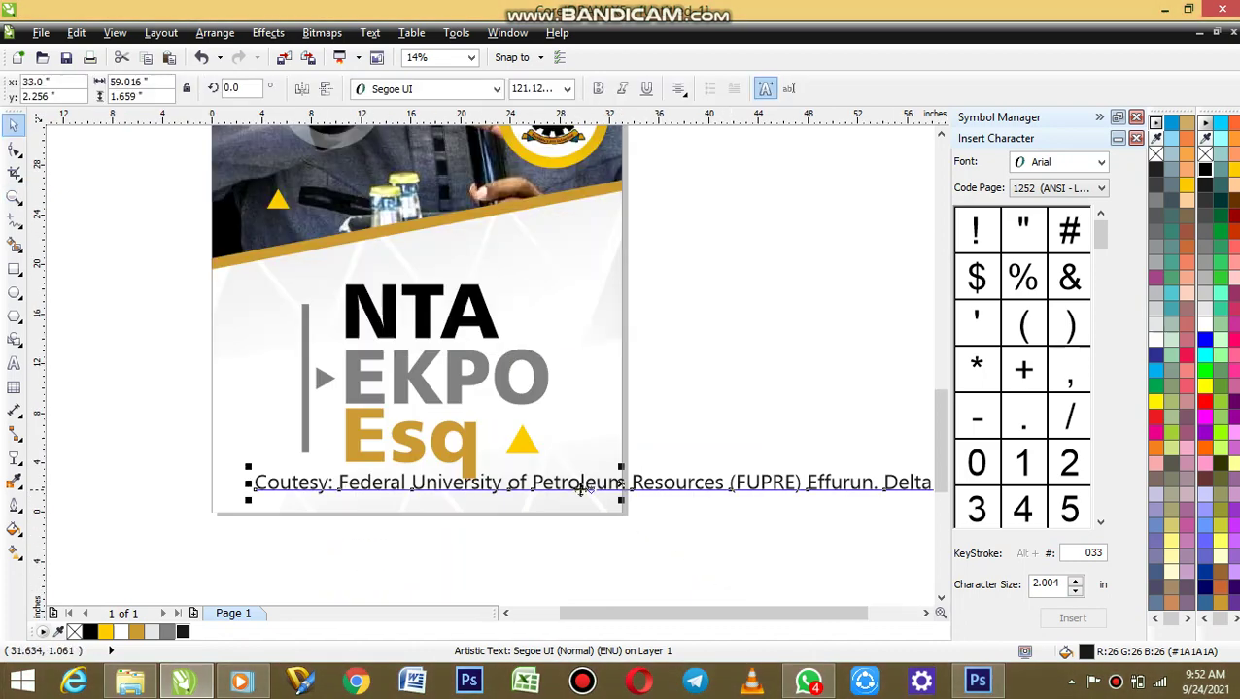
pyautogui.moveTo(570, 482); pyautogui.dragTo(514, 493)
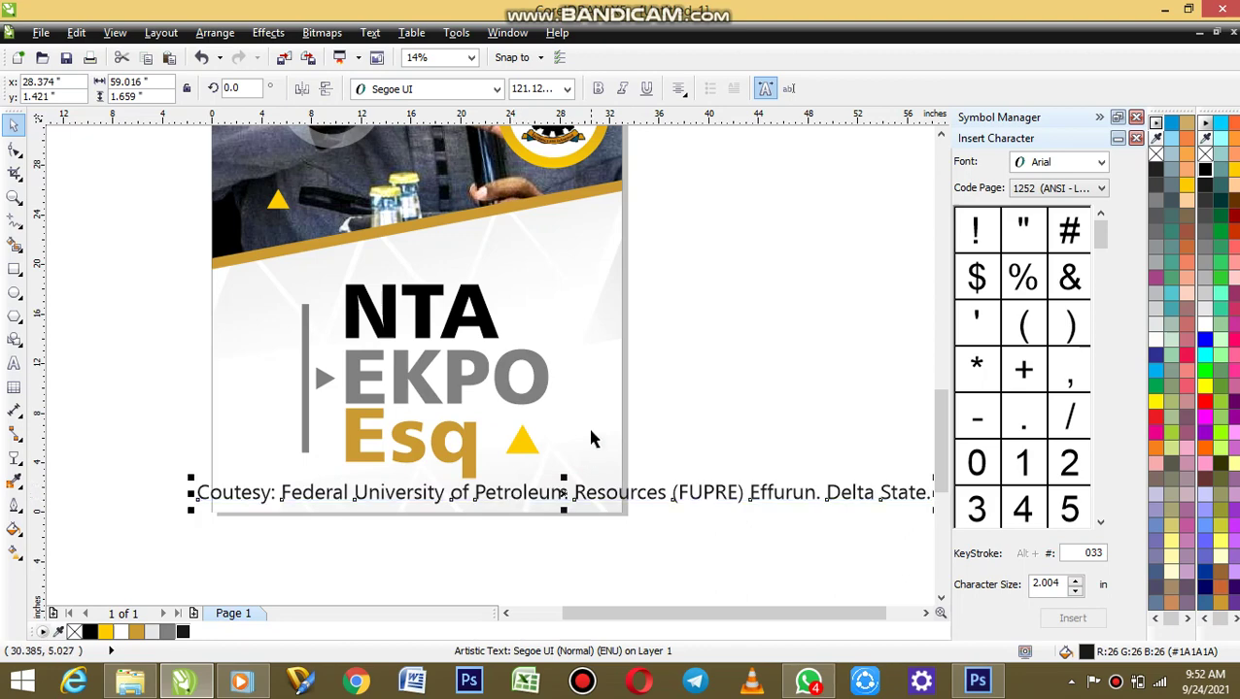
pyautogui.click(458, 440)
pyautogui.moveTo(733, 213); pyautogui.dragTo(219, 499)
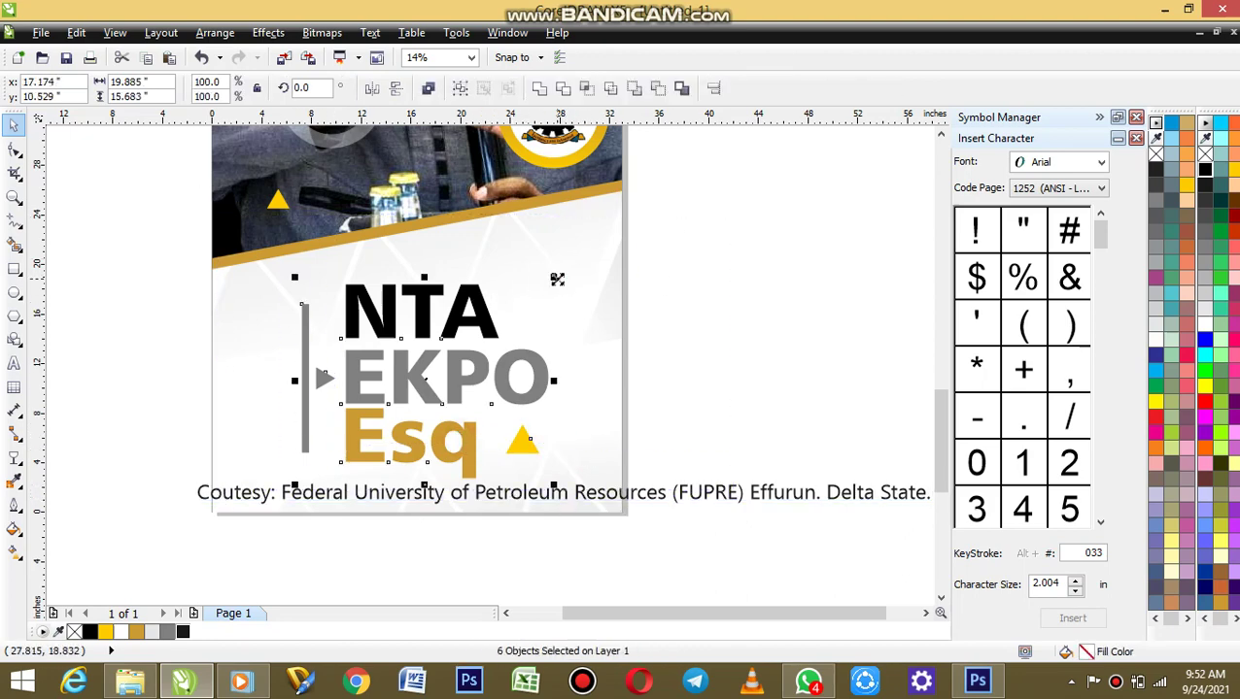
pyautogui.moveTo(557, 279); pyautogui.dragTo(522, 309)
pyautogui.moveTo(493, 371); pyautogui.dragTo(491, 343)
pyautogui.click(482, 500)
pyautogui.moveTo(478, 495); pyautogui.dragTo(499, 447)
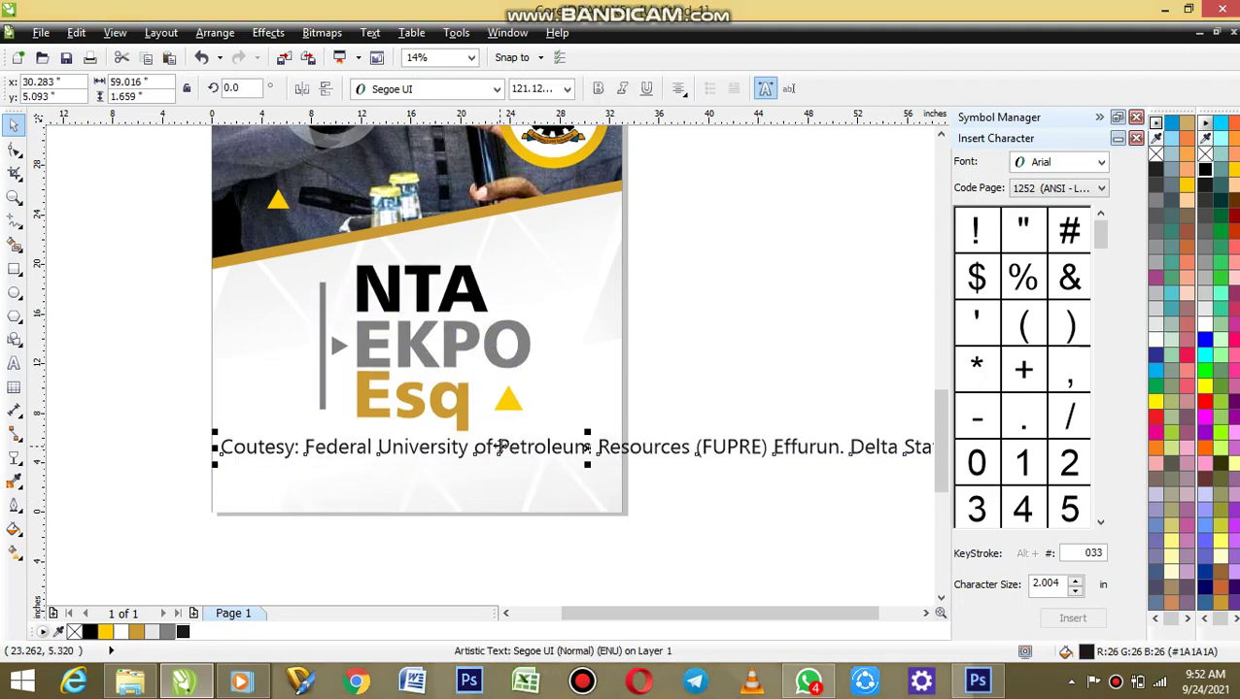
# - Break the caption before 'Resources' into two centred lines scaled to about 83%
pyautogui.doubleClick(594, 447)
pyautogui.press('Return')
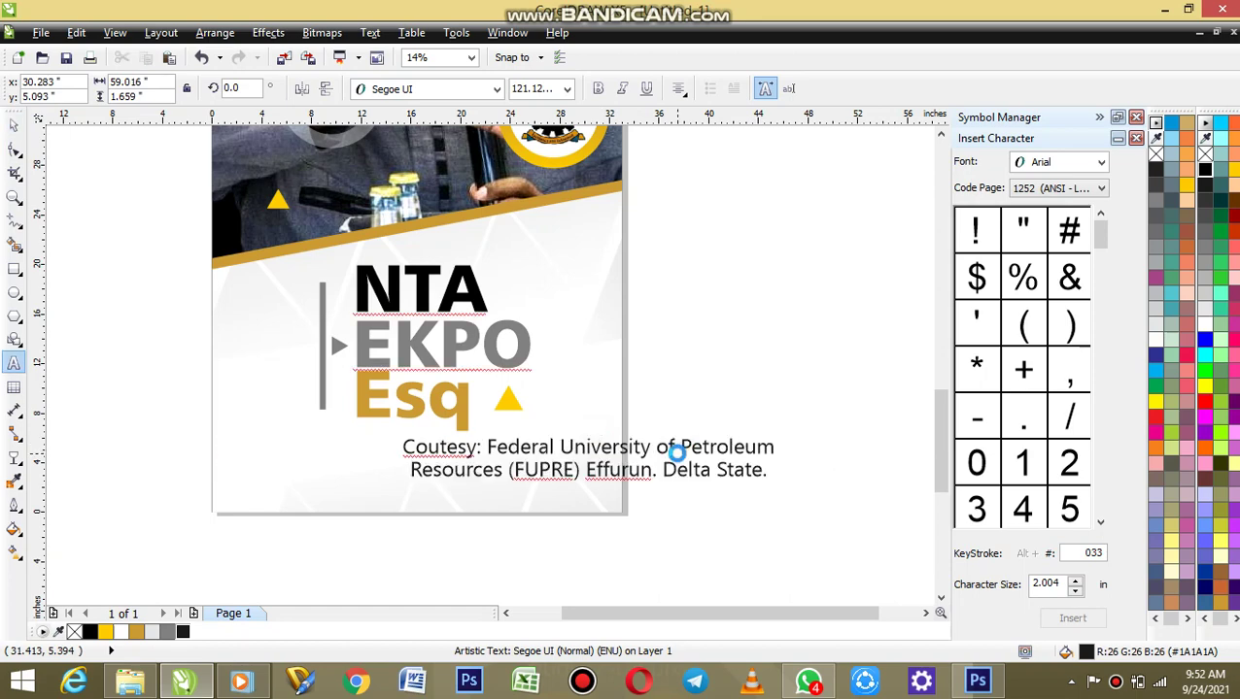
pyautogui.hotkey('ctrl', 'space')
pyautogui.moveTo(677, 452); pyautogui.dragTo(518, 459)
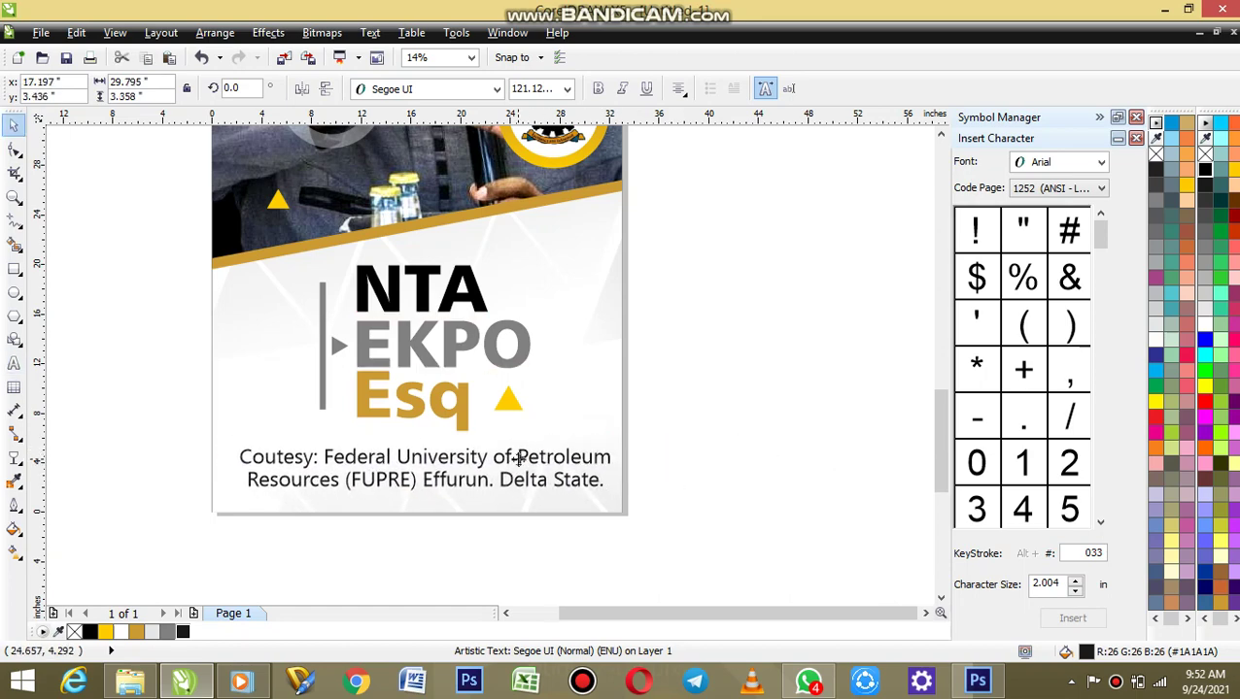
pyautogui.moveTo(614, 441); pyautogui.dragTo(585, 444)
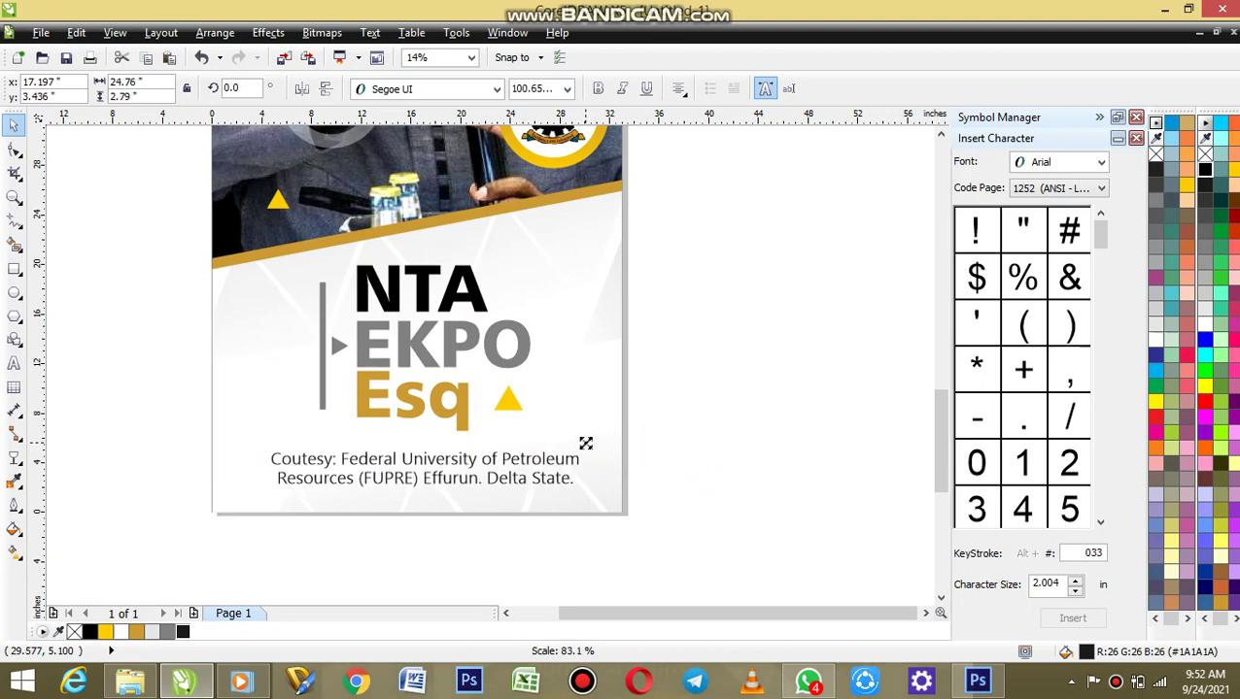
pyautogui.doubleClick(338, 460)
pyautogui.moveTo(339, 460); pyautogui.dragTo(533, 477)
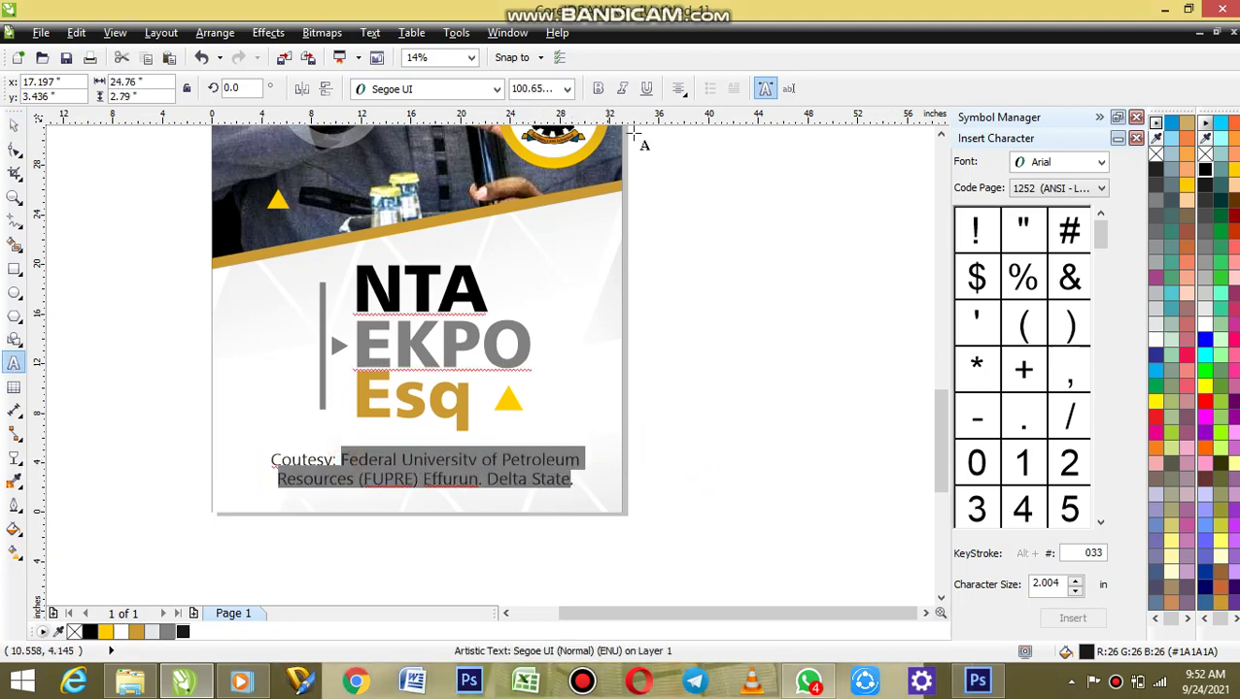
# - Bold the university name, correct 'Coutesy' to 'Courtesy:', and colour that word gold
pyautogui.click(598, 89)
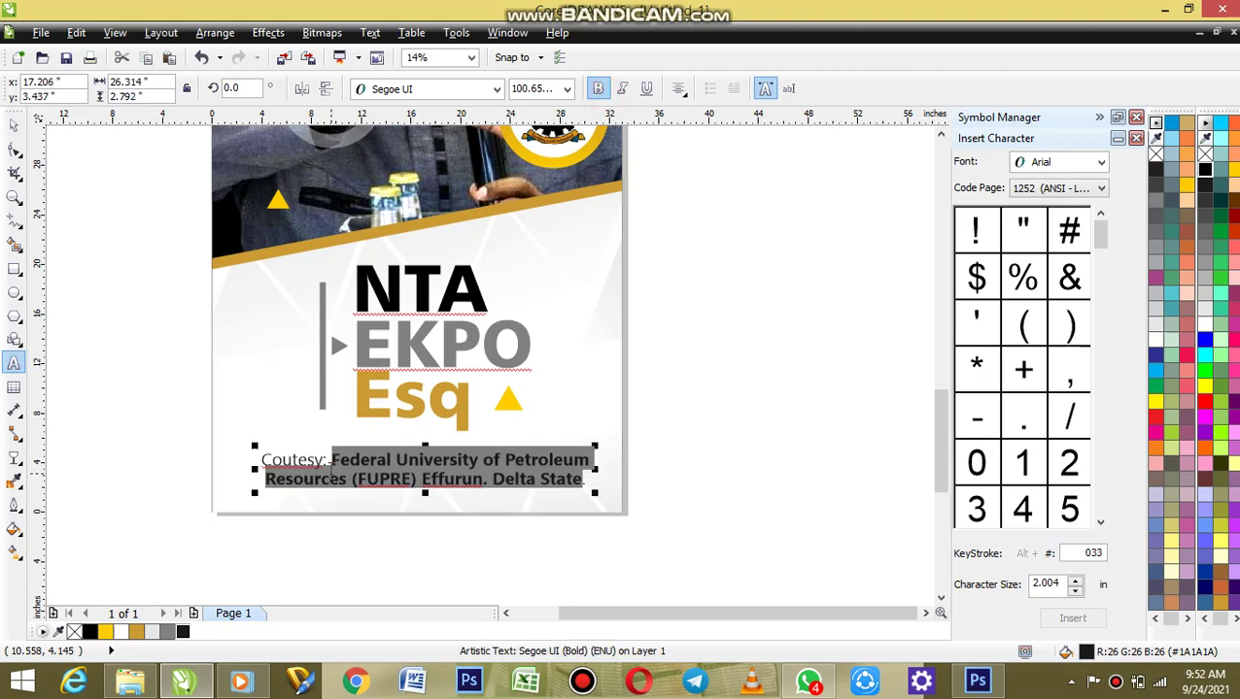
pyautogui.click(330, 461)
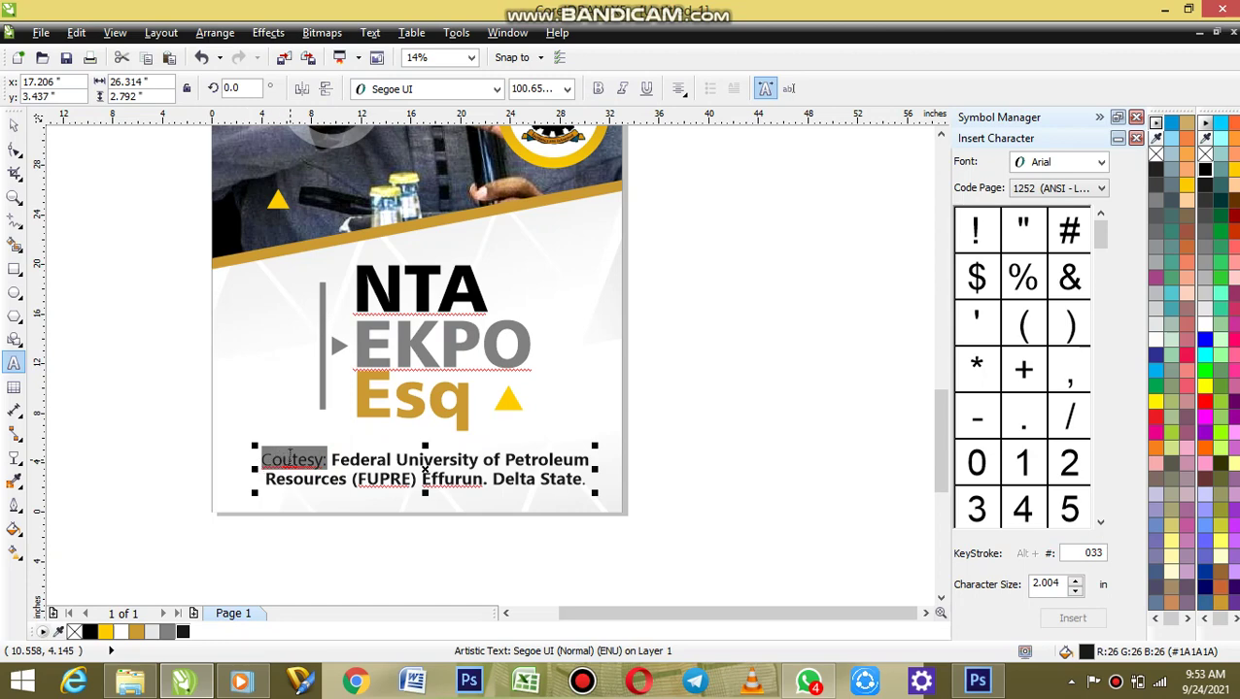
pyautogui.click(289, 456)
pyautogui.write('r')
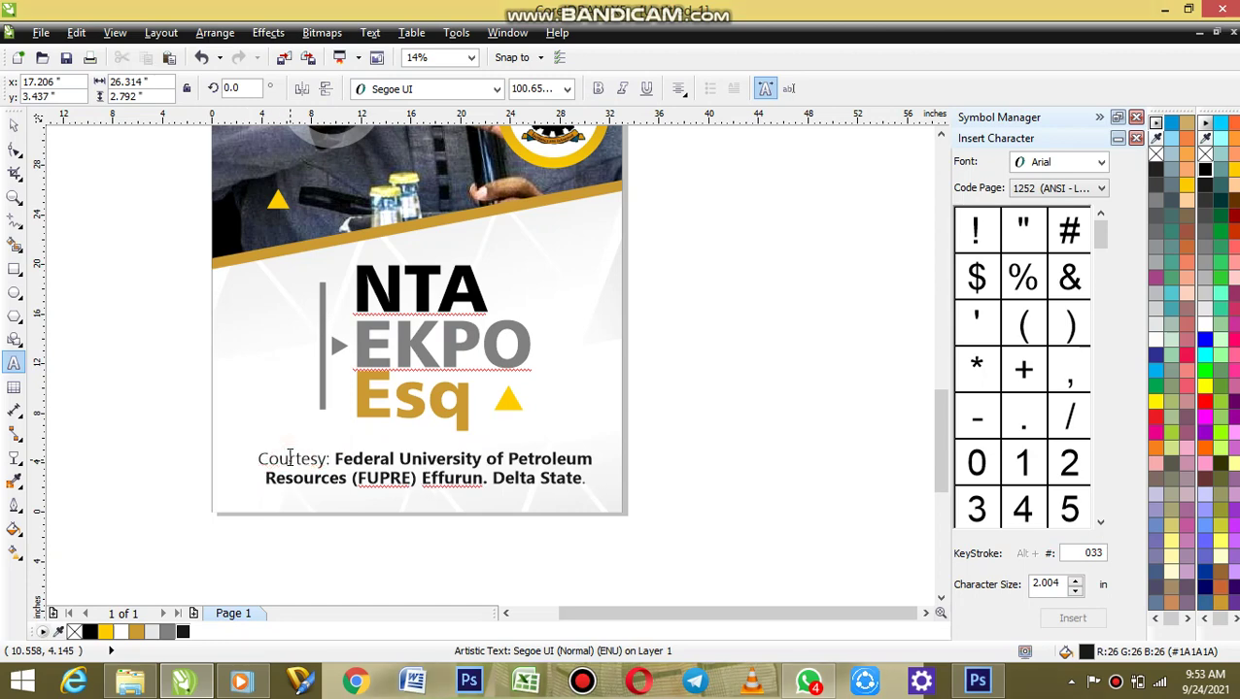
pyautogui.moveTo(333, 457); pyautogui.dragTo(199, 443)
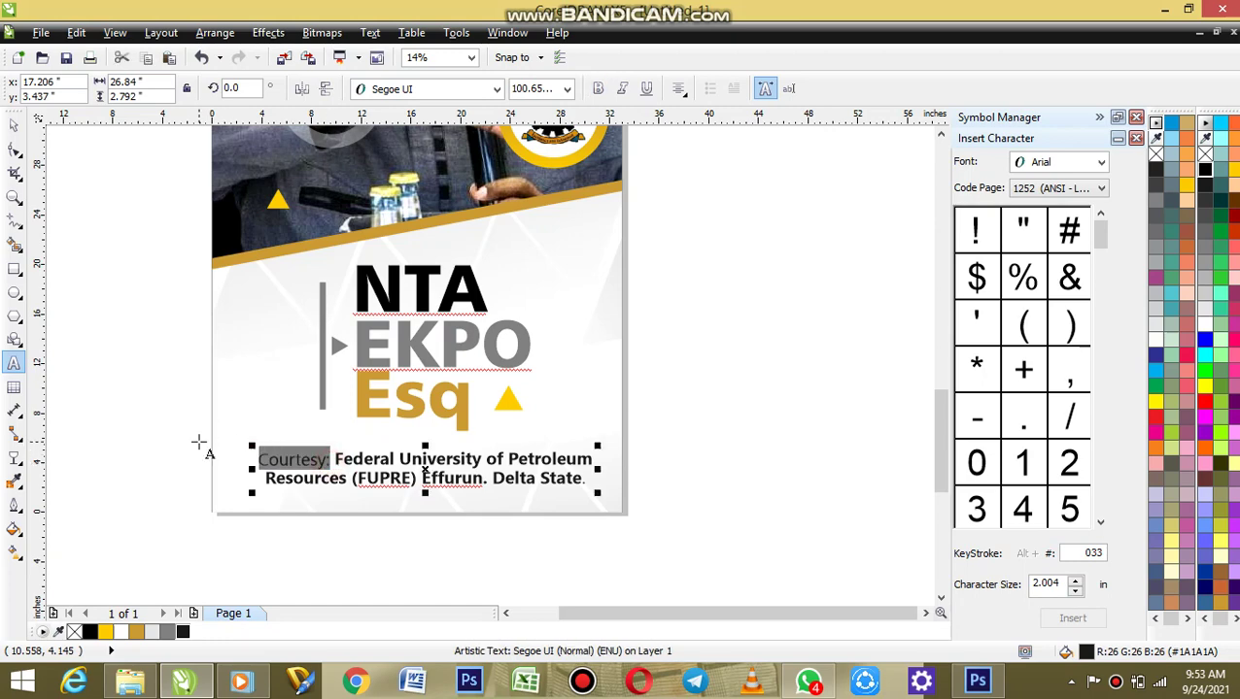
pyautogui.click(137, 633)
pyautogui.hotkey('ctrl', 'space')
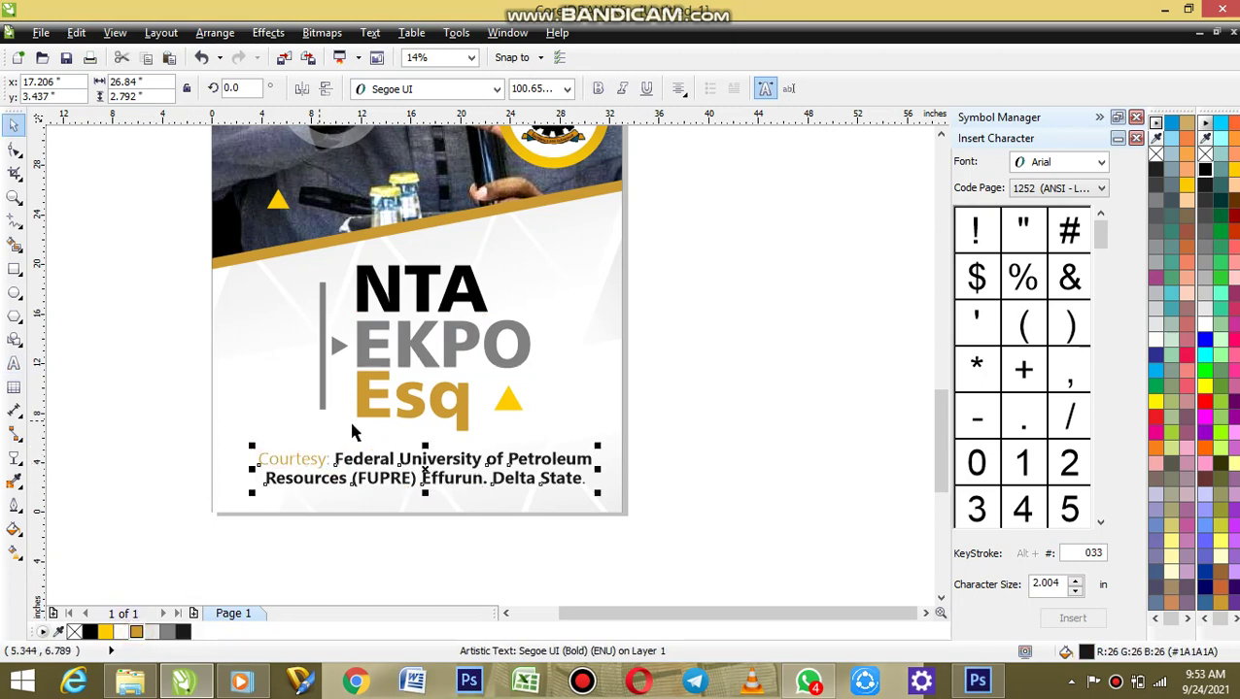
# - Shrink the whole two-line courtesy caption slightly
pyautogui.hotkey('shift', 'F4')
pyautogui.keyDown('shift'); pyautogui.click(559, 542); pyautogui.keyUp('shift')
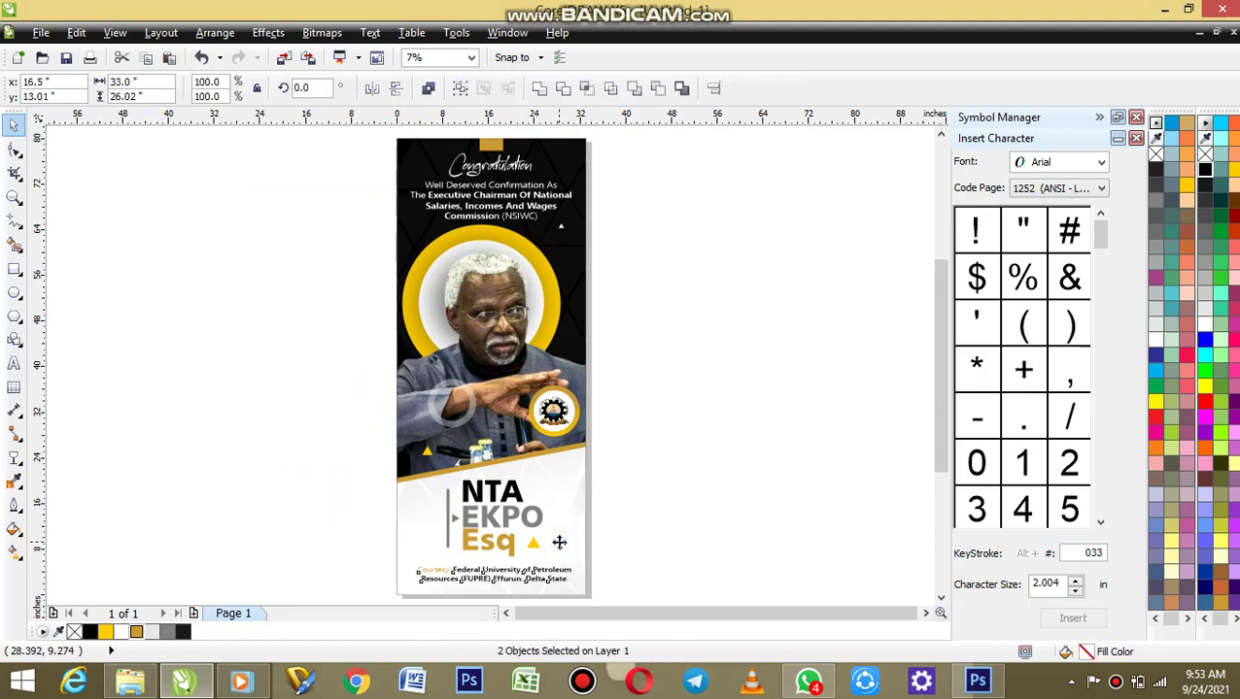
pyautogui.keyDown('shift'); pyautogui.click(561, 547); pyautogui.keyUp('shift')
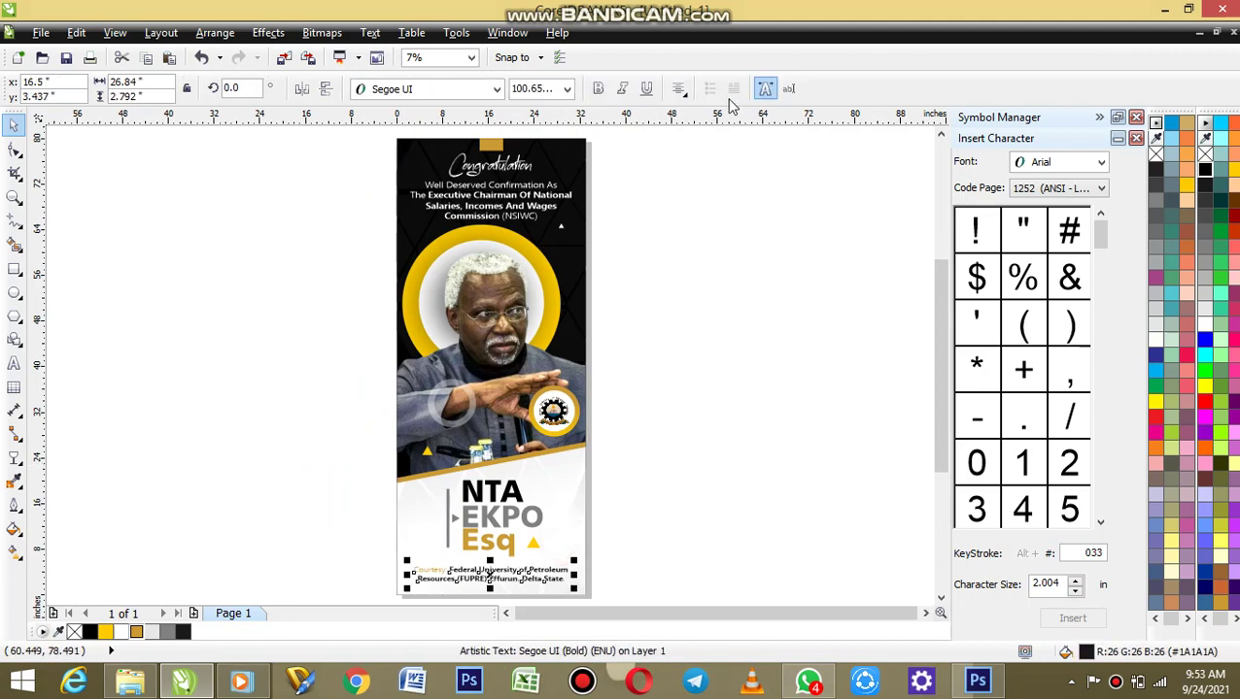
pyautogui.press('z')
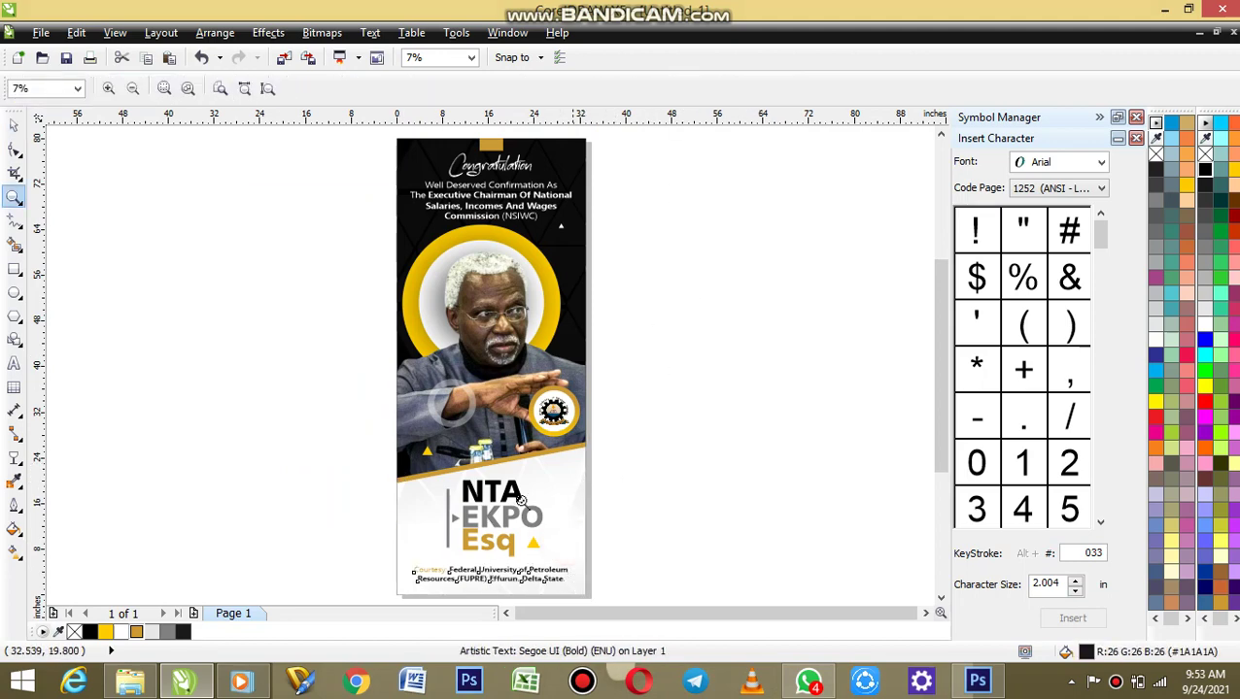
pyautogui.click(305, 561)
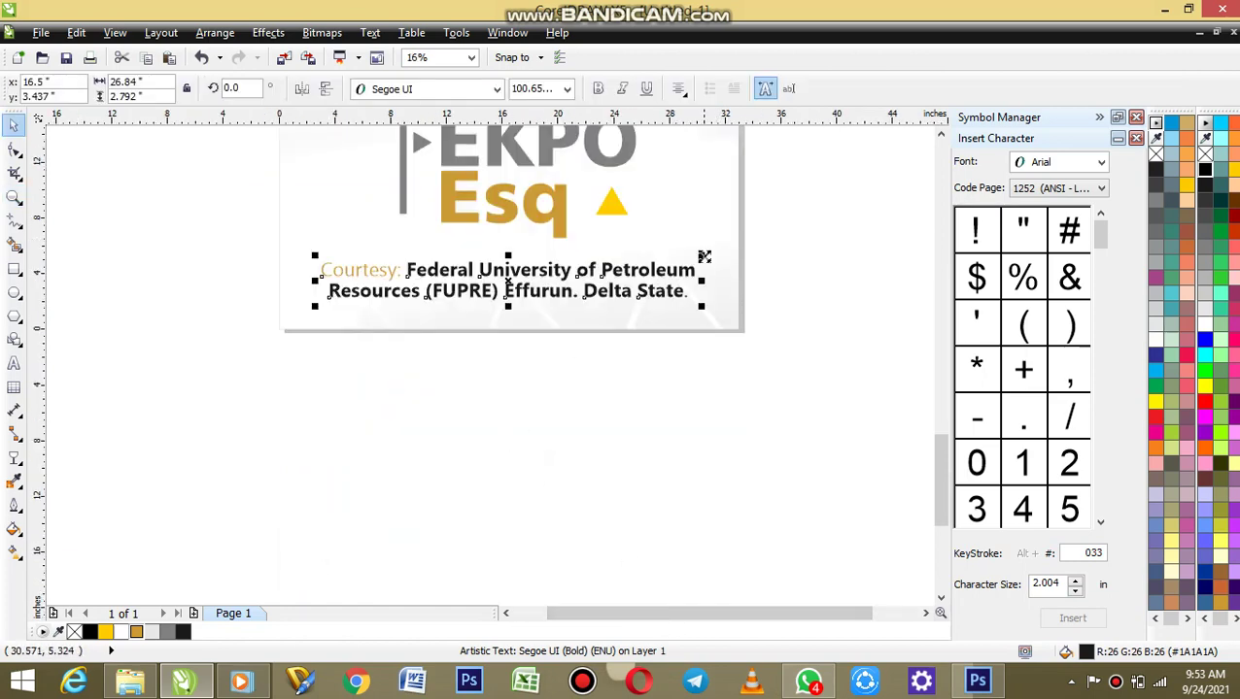
pyautogui.moveTo(703, 257); pyautogui.dragTo(684, 259)
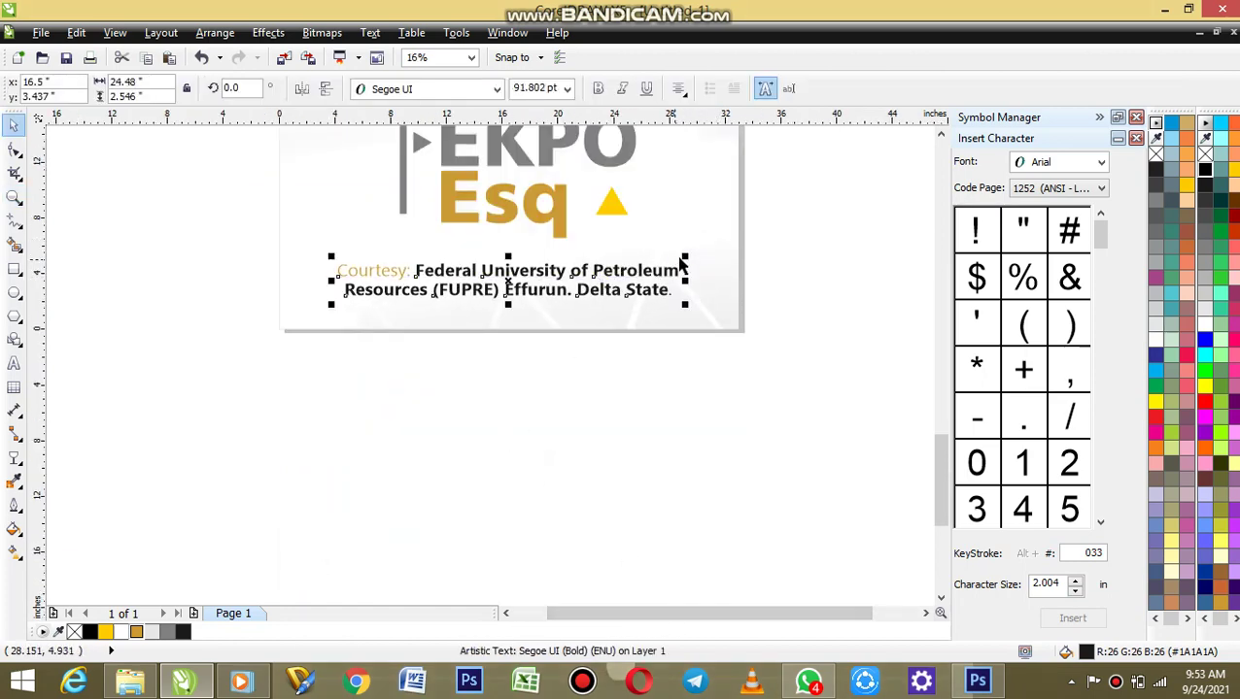
# - Draw a thin flat rectangle rule above the courtesy caption with a grey outline
pyautogui.click(15, 269)
pyautogui.moveTo(380, 257); pyautogui.dragTo(654, 257)
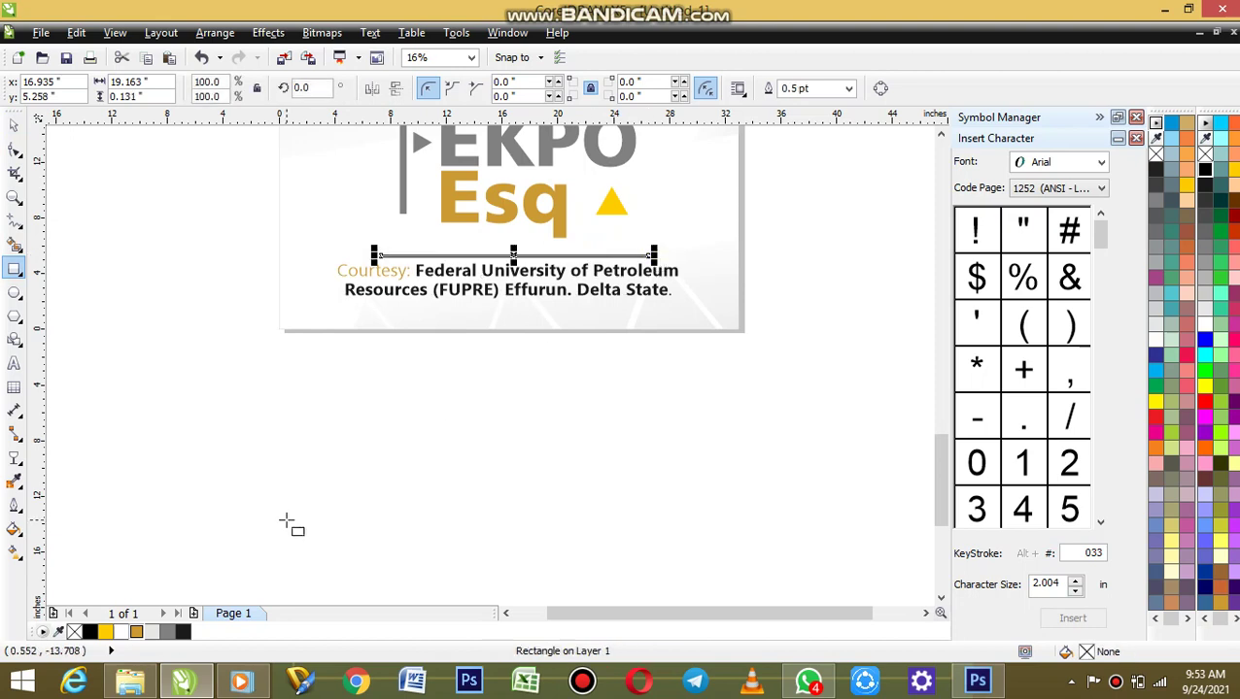
pyautogui.rightClick(171, 633)
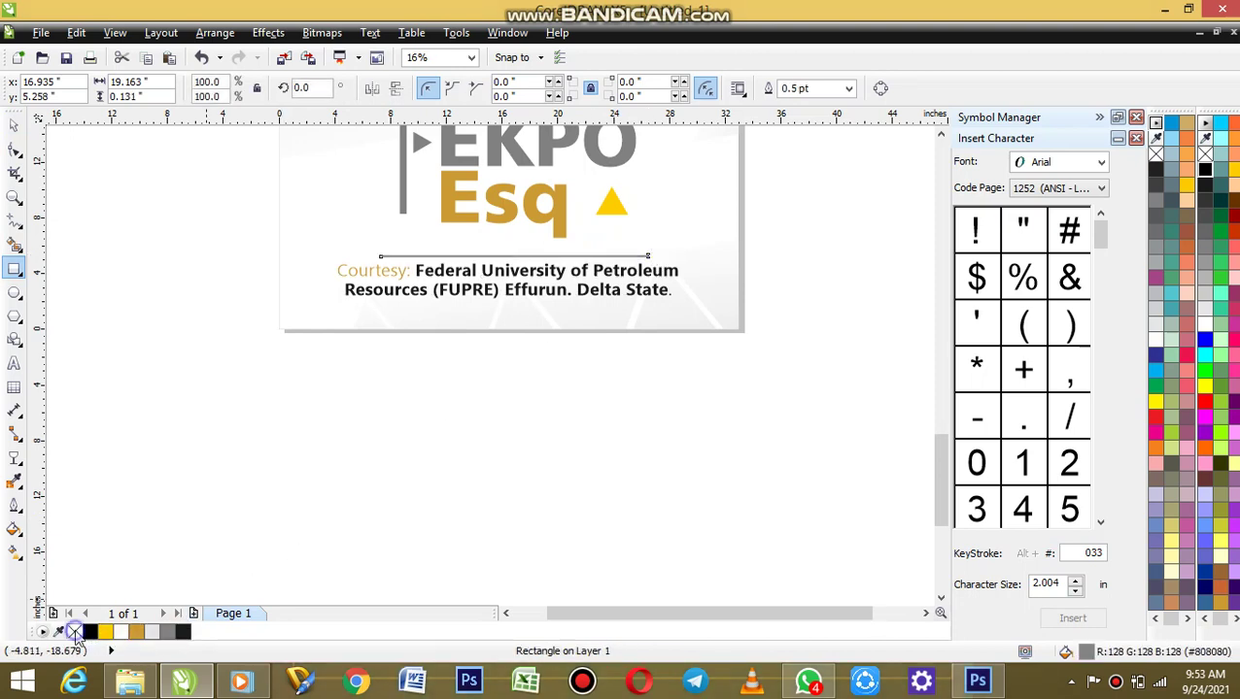
pyautogui.press('space')
pyautogui.keyDown('shift'); pyautogui.click(552, 271); pyautogui.keyUp('shift')
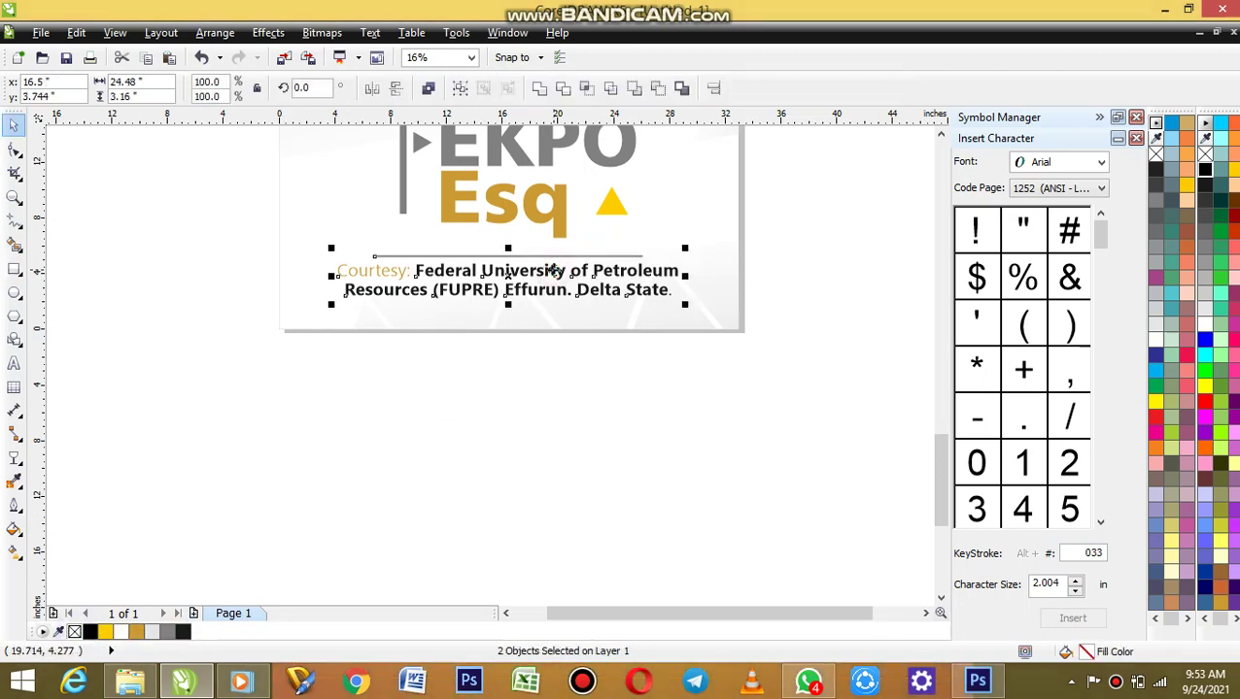
pyautogui.keyDown('shift'); pyautogui.click(553, 272); pyautogui.keyUp('shift')
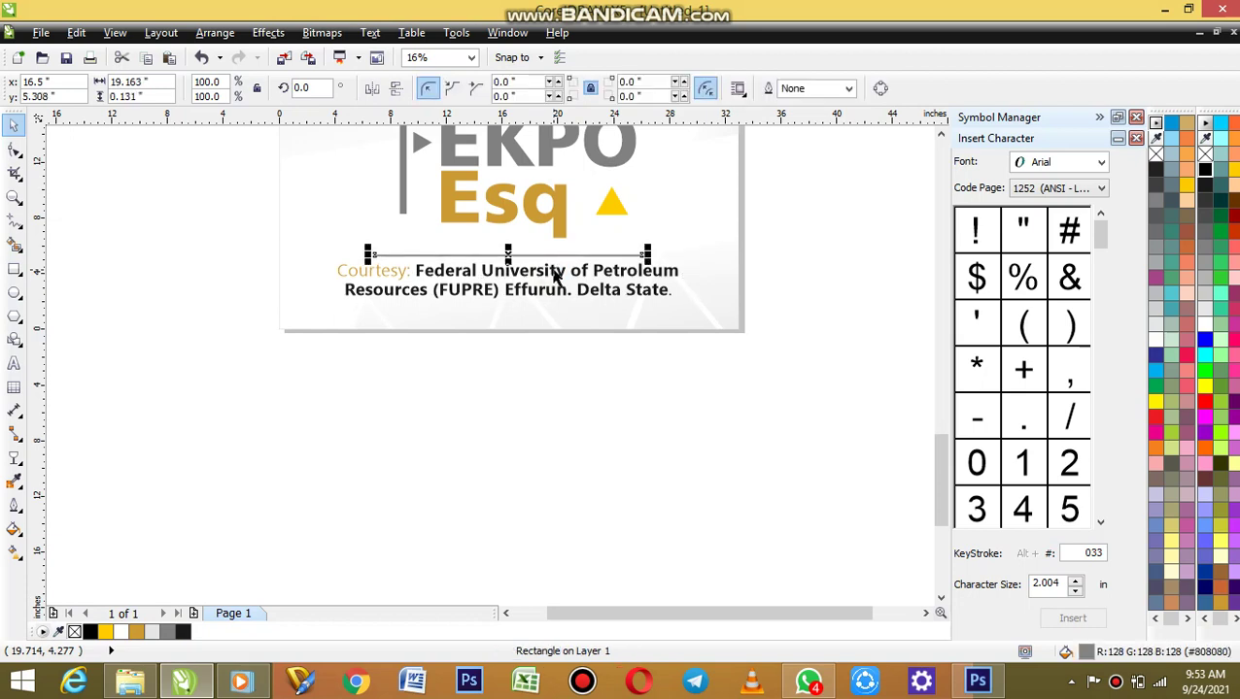
# - Place a copy of the rule below the caption and colour it gold
pyautogui.hotkey('shift', 'F4')
pyautogui.press('z')
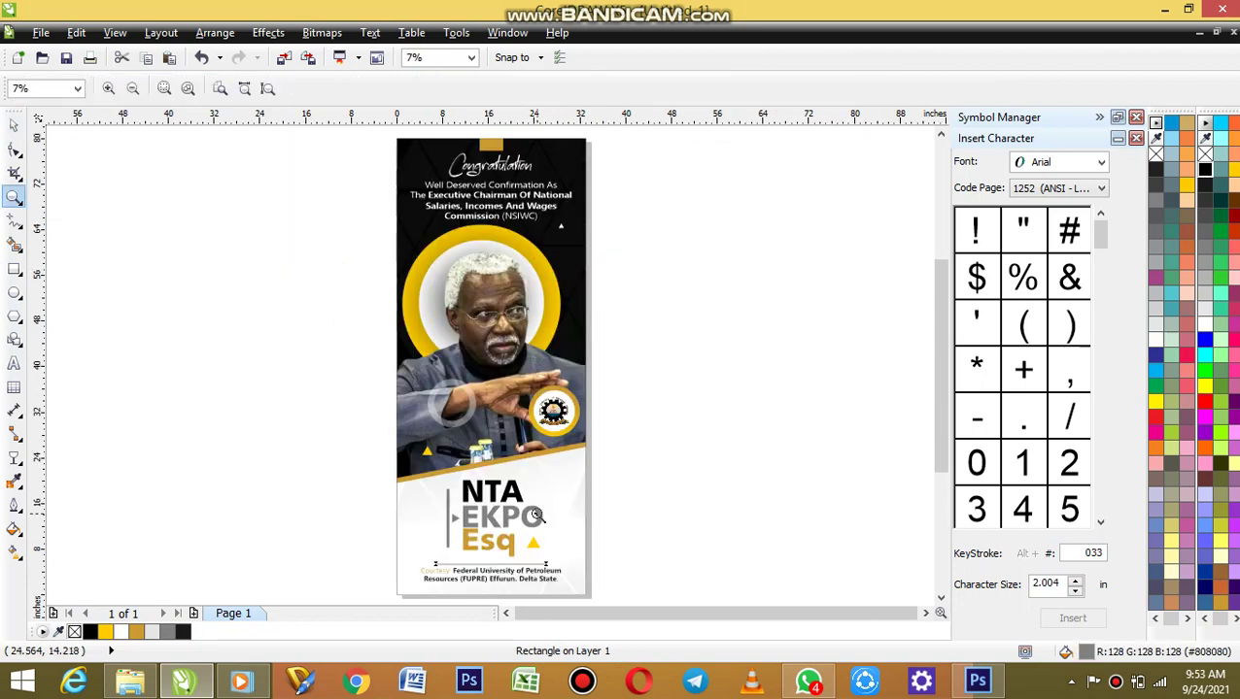
pyautogui.moveTo(348, 541); pyautogui.dragTo(598, 578)
pyautogui.press('space')
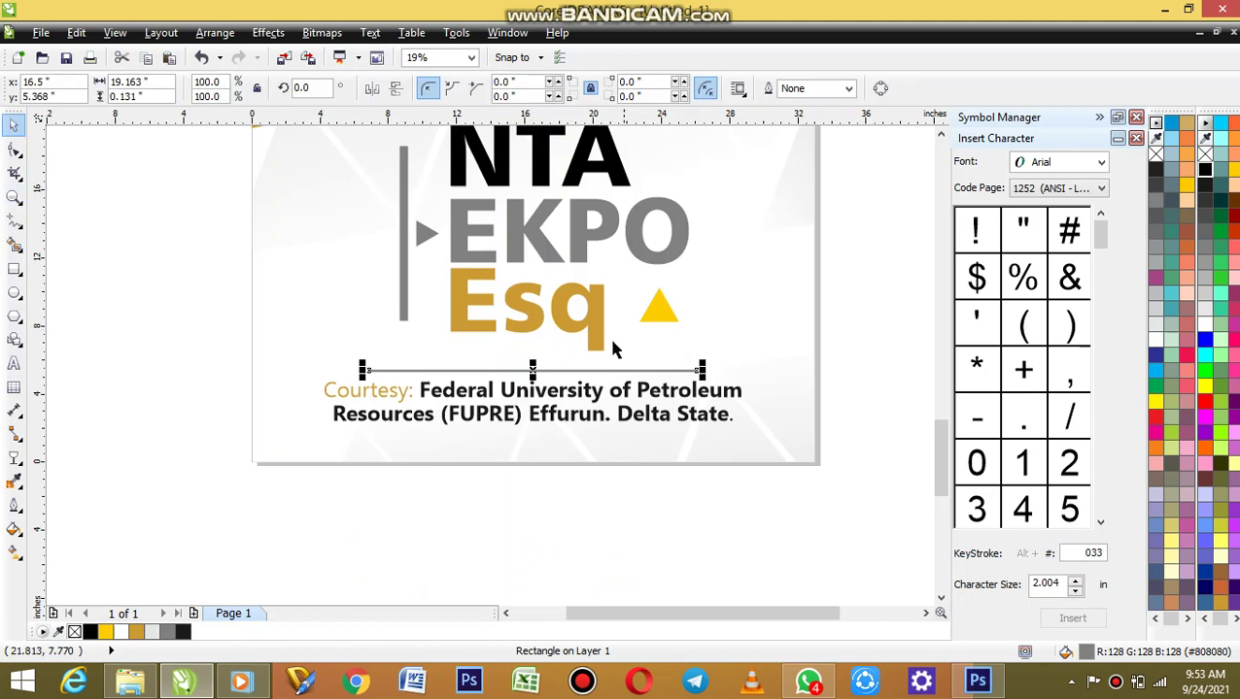
pyautogui.moveTo(590, 368); pyautogui.dragTo(589, 433)
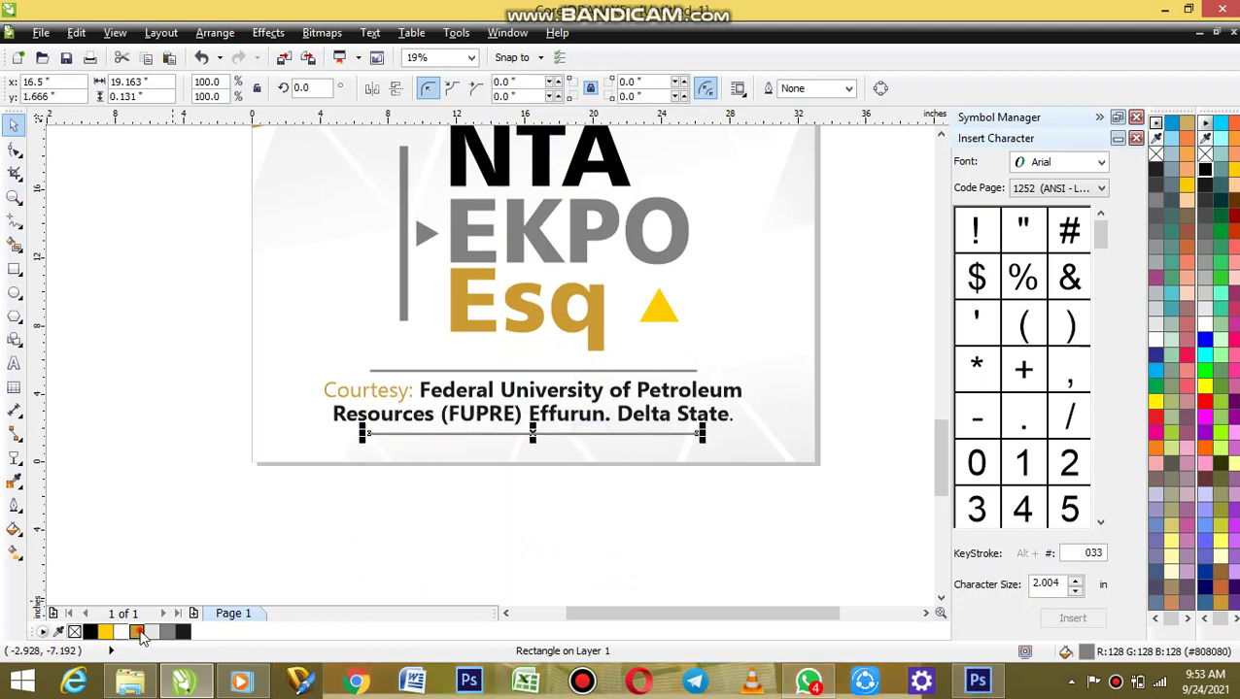
pyautogui.click(136, 633)
pyautogui.click(561, 513)
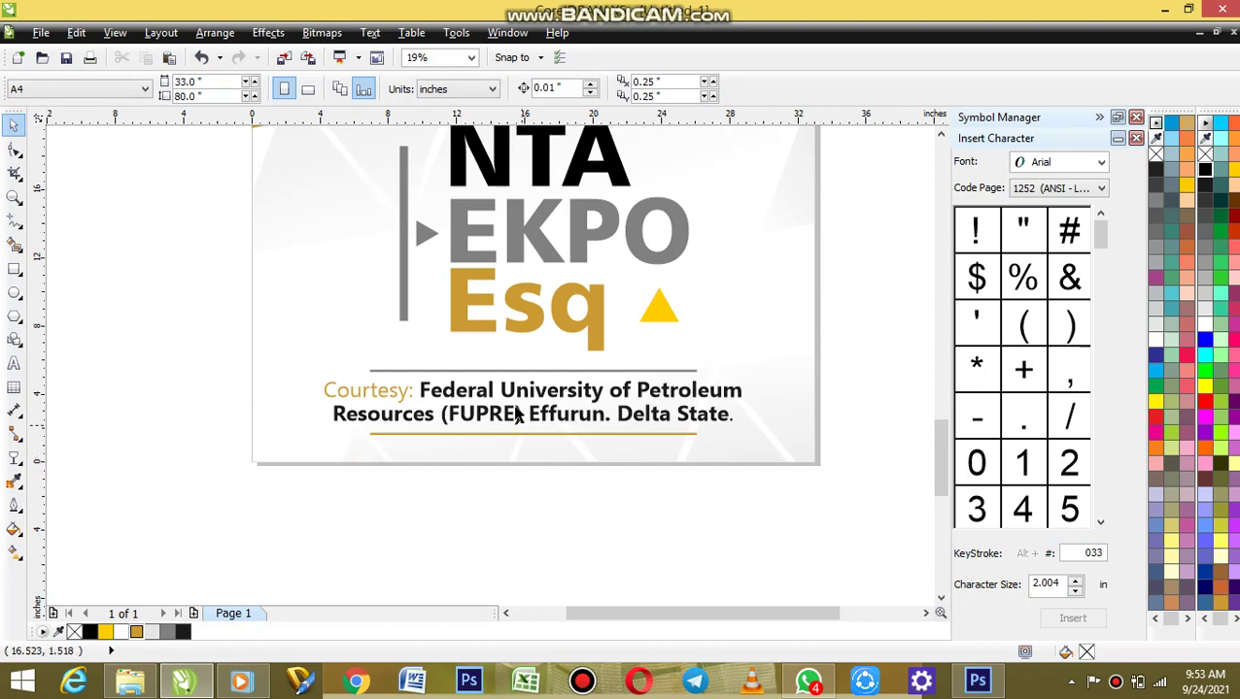
pyautogui.press('F4')
# - Scale the courtesy caption and its two rules down together
pyautogui.press('z')
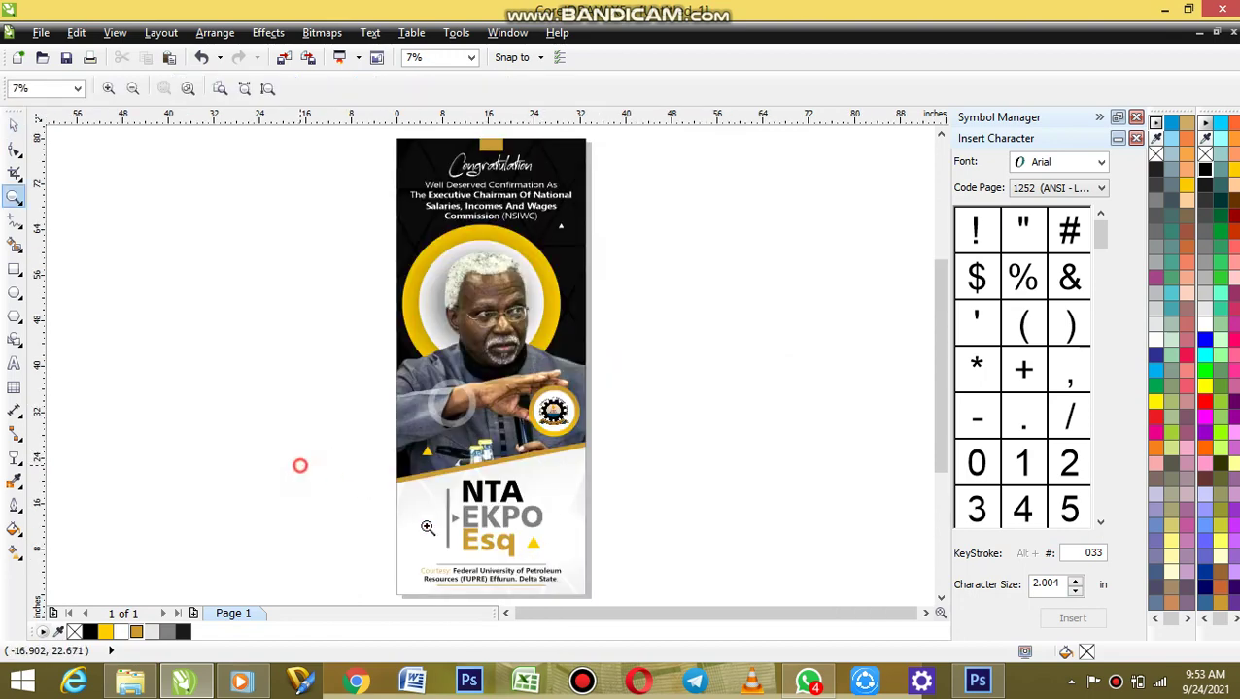
pyautogui.moveTo(299, 422); pyautogui.dragTo(670, 537)
pyautogui.press('space')
pyautogui.moveTo(796, 482); pyautogui.dragTo(310, 573)
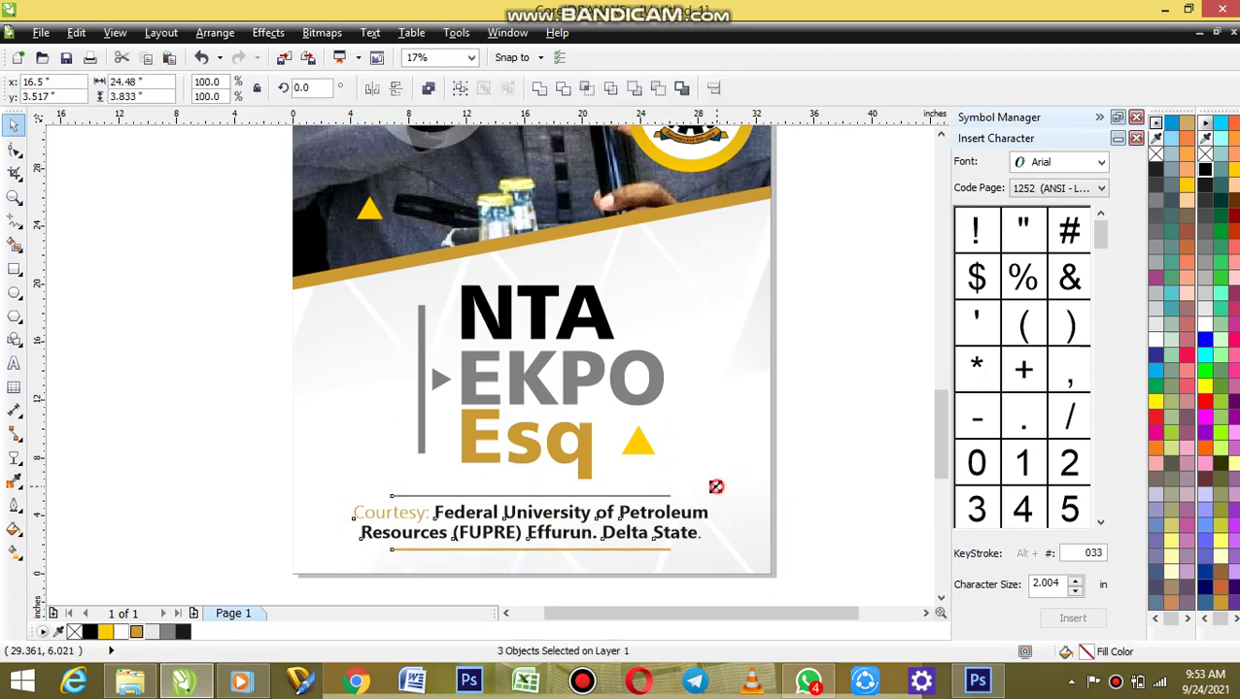
pyautogui.moveTo(714, 486); pyautogui.dragTo(702, 484)
pyautogui.click(788, 498)
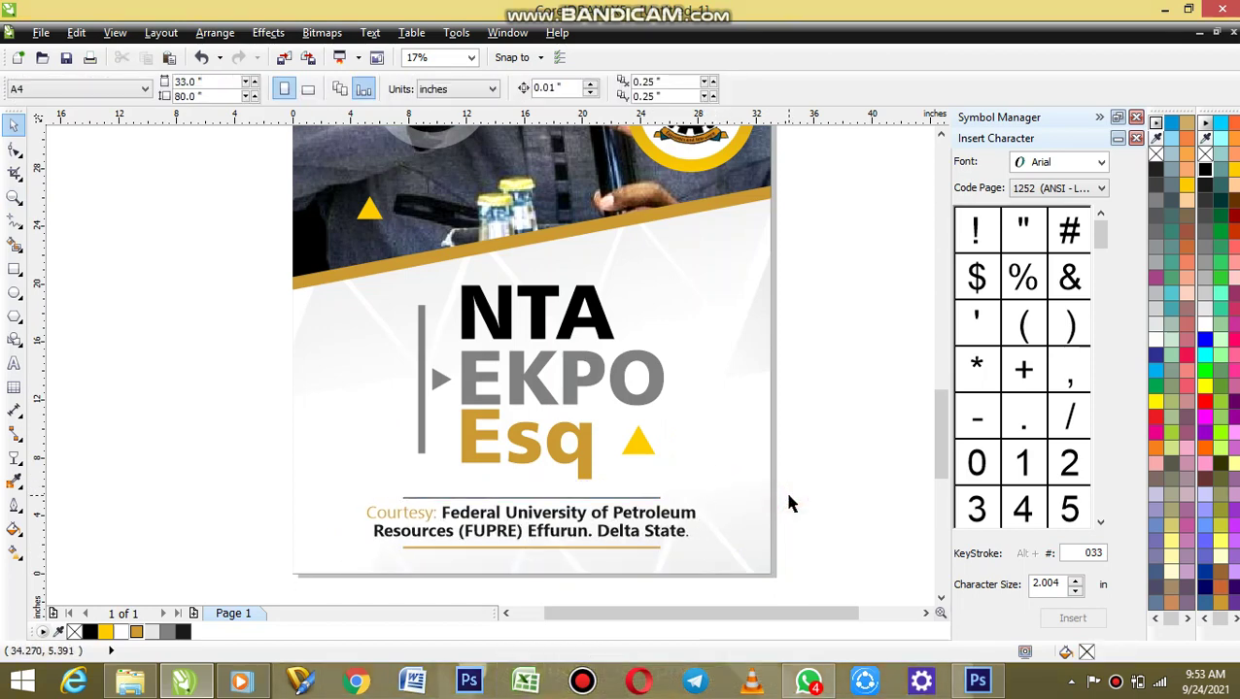
# - Select only the name block and move it slightly
pyautogui.hotkey('shift', 'F4')
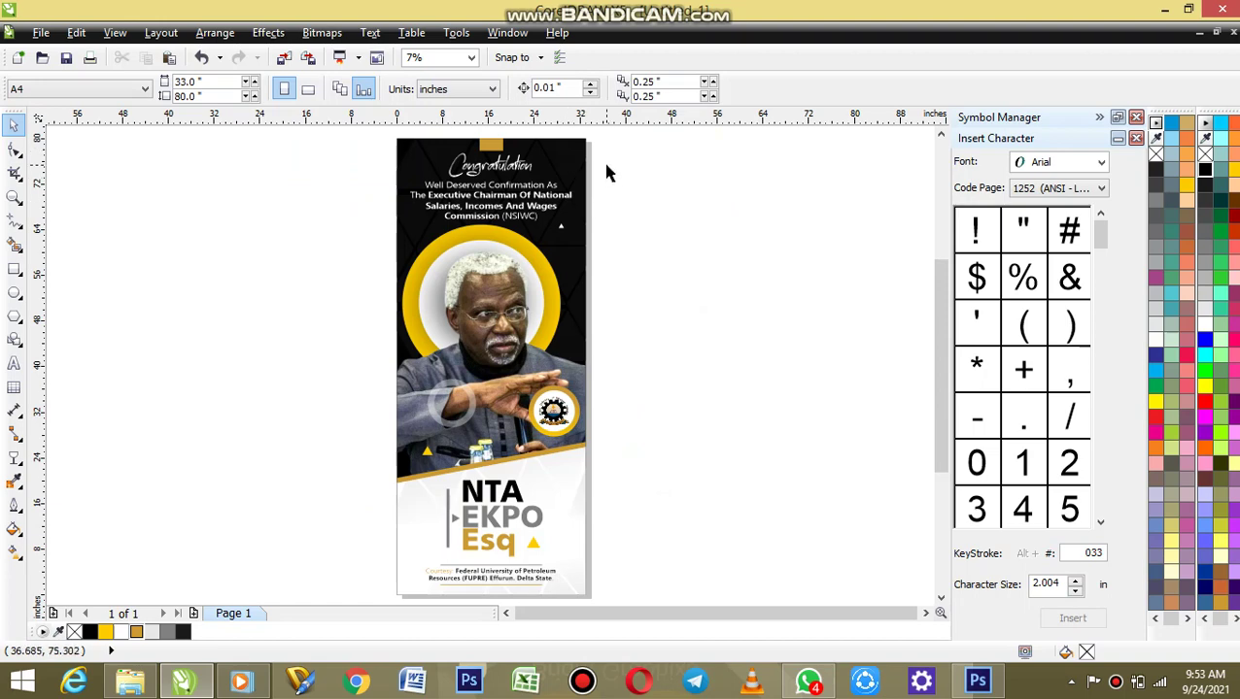
pyautogui.moveTo(464, 561); pyautogui.dragTo(412, 573)
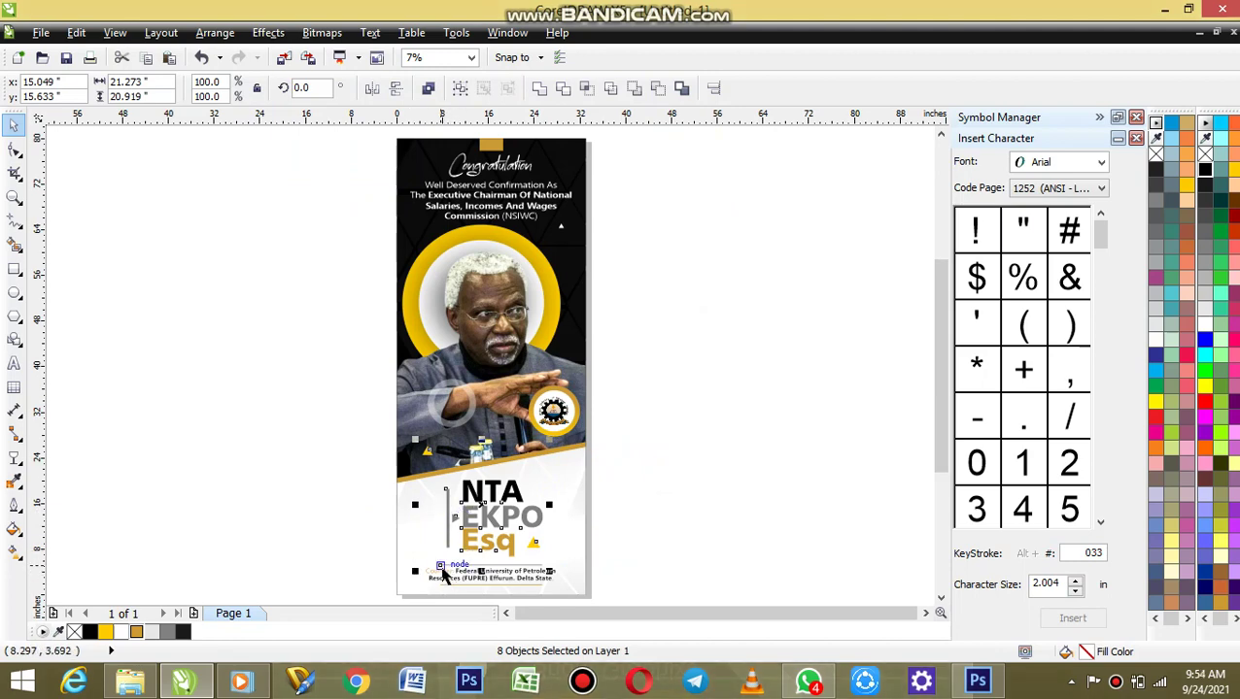
pyautogui.keyDown('shift'); pyautogui.click(432, 572); pyautogui.keyUp('shift')
pyautogui.keyDown('shift'); pyautogui.click(429, 450); pyautogui.keyUp('shift')
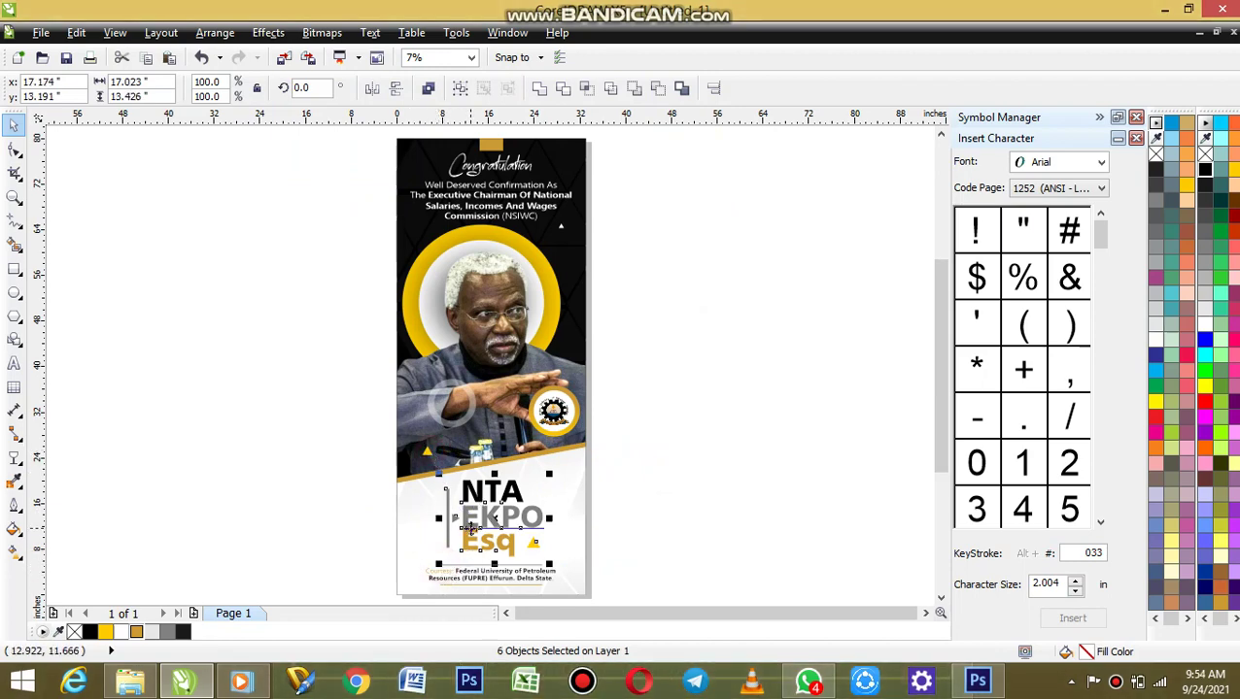
pyautogui.moveTo(469, 525); pyautogui.dragTo(469, 527)
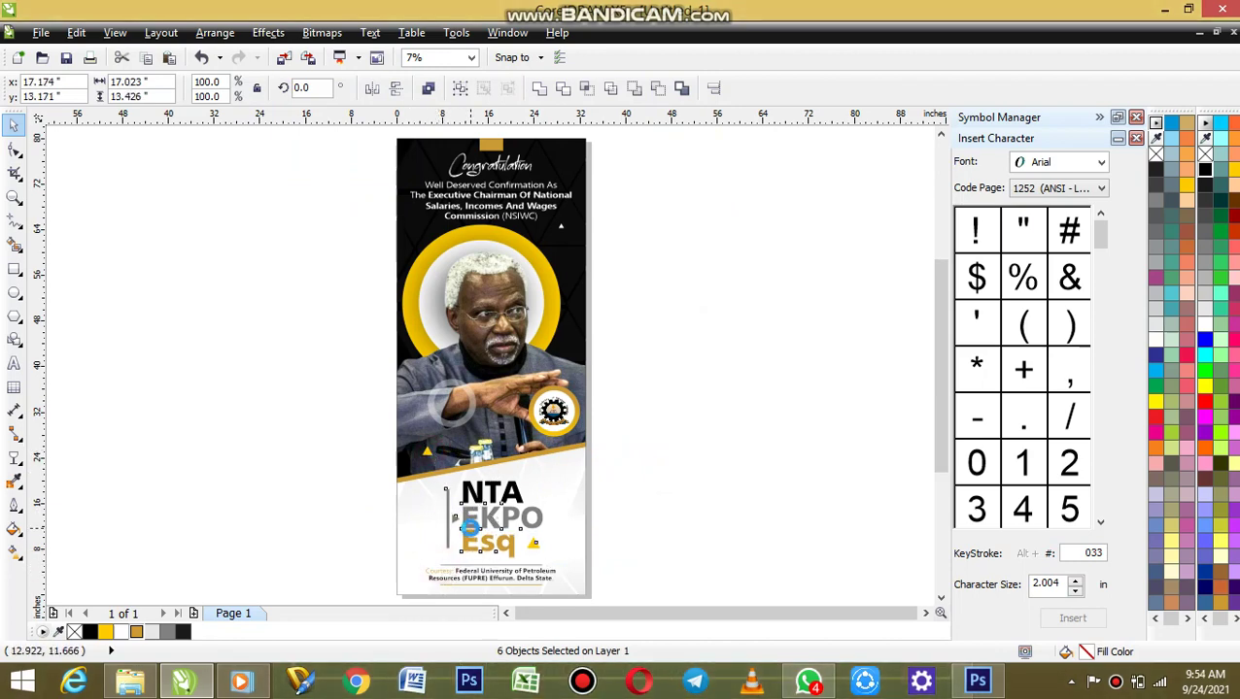
# - Shrink the word 'Esq' in the name block
pyautogui.press('z')
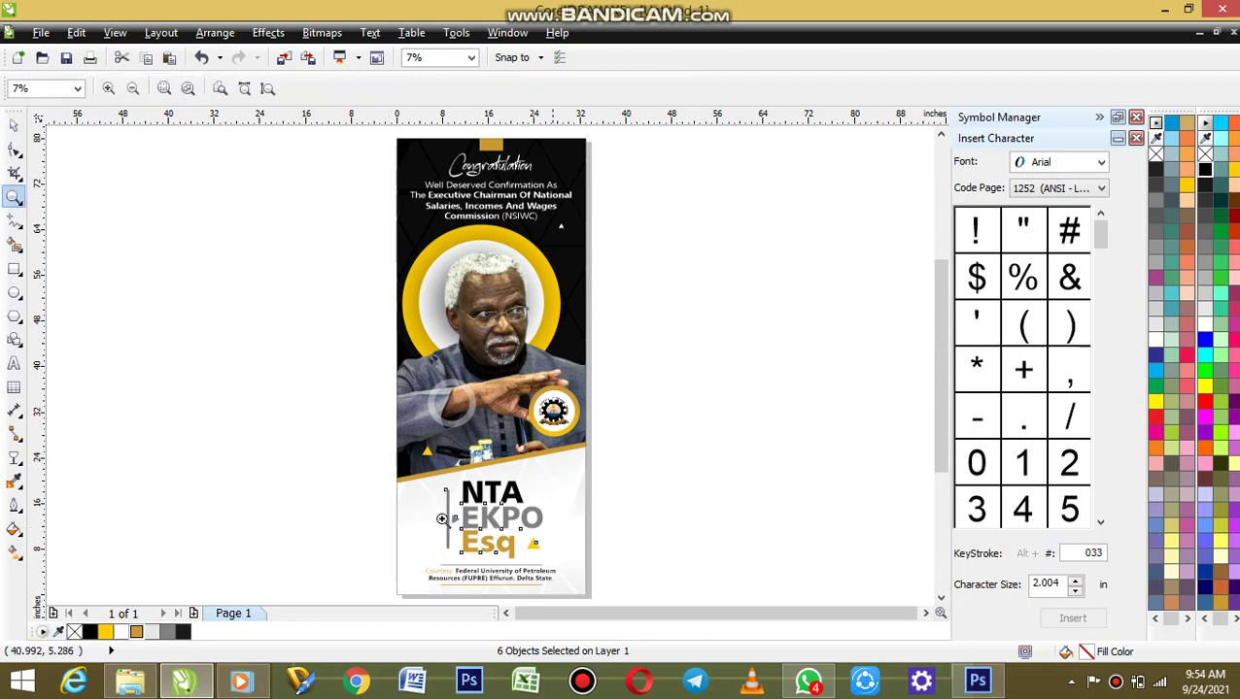
pyautogui.moveTo(363, 501); pyautogui.dragTo(631, 545)
pyautogui.press('space')
pyautogui.click(664, 487)
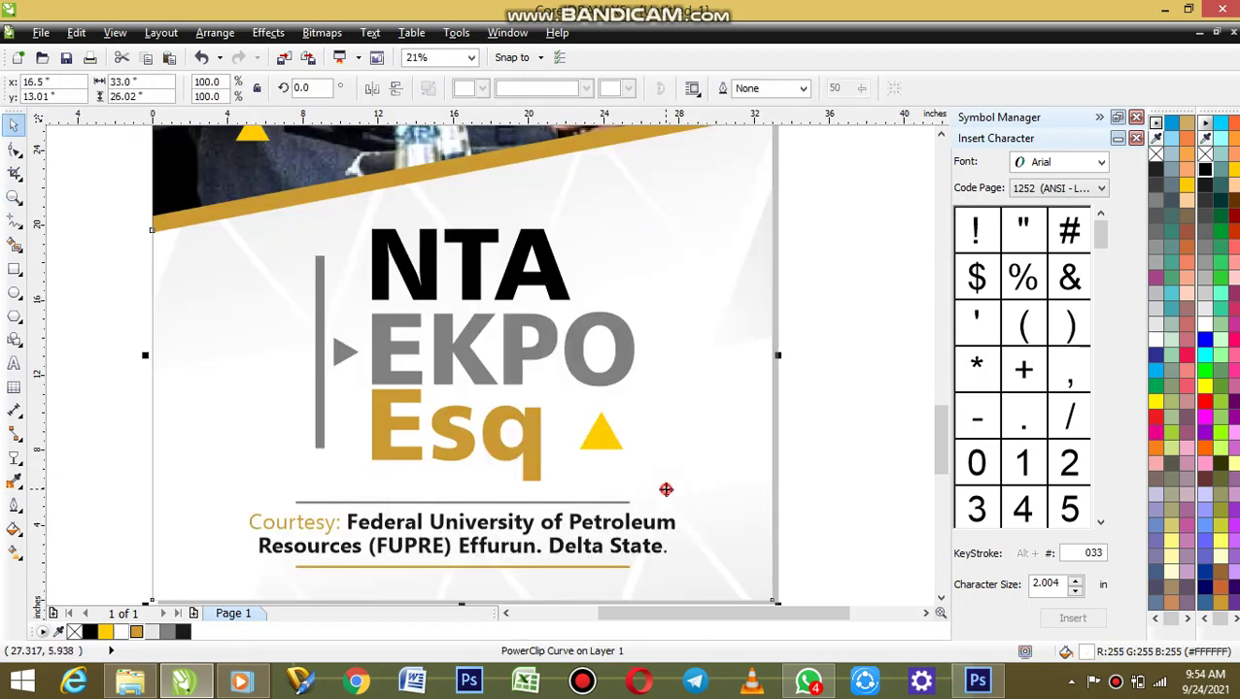
pyautogui.click(530, 452)
pyautogui.moveTo(548, 489); pyautogui.dragTo(529, 463)
pyautogui.click(839, 150)
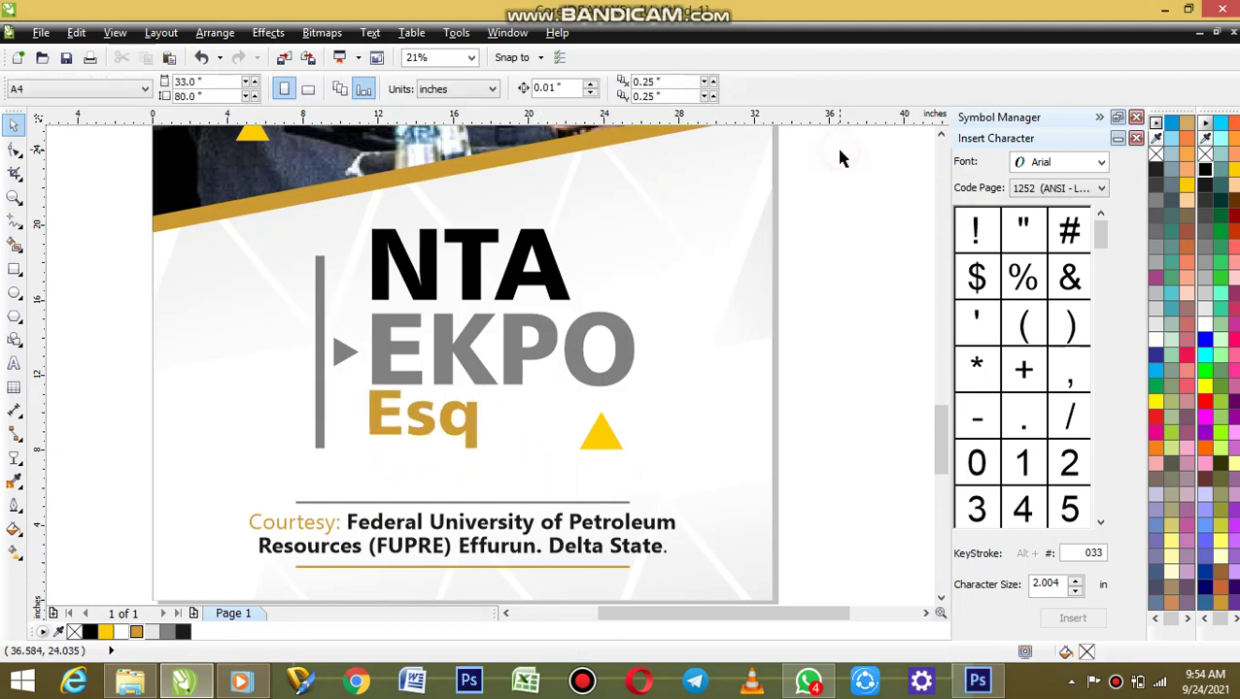
pyautogui.moveTo(685, 230); pyautogui.dragTo(340, 462)
pyautogui.moveTo(472, 341); pyautogui.dragTo(471, 351)
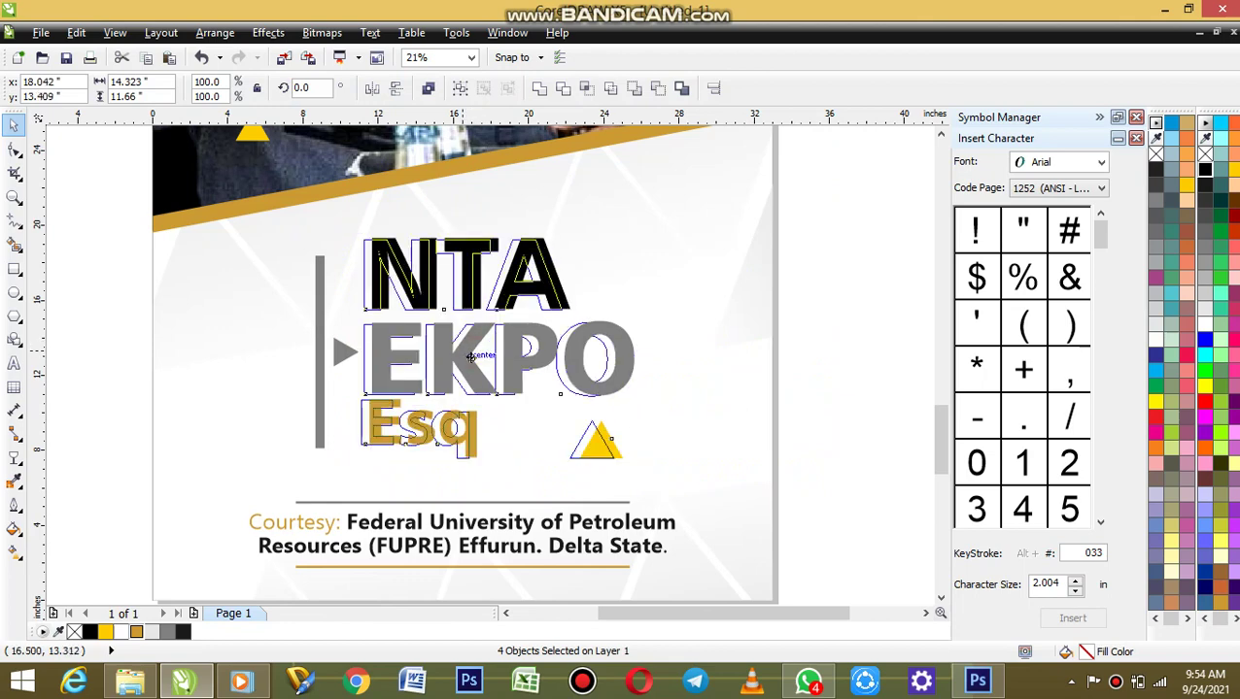
pyautogui.click(471, 360)
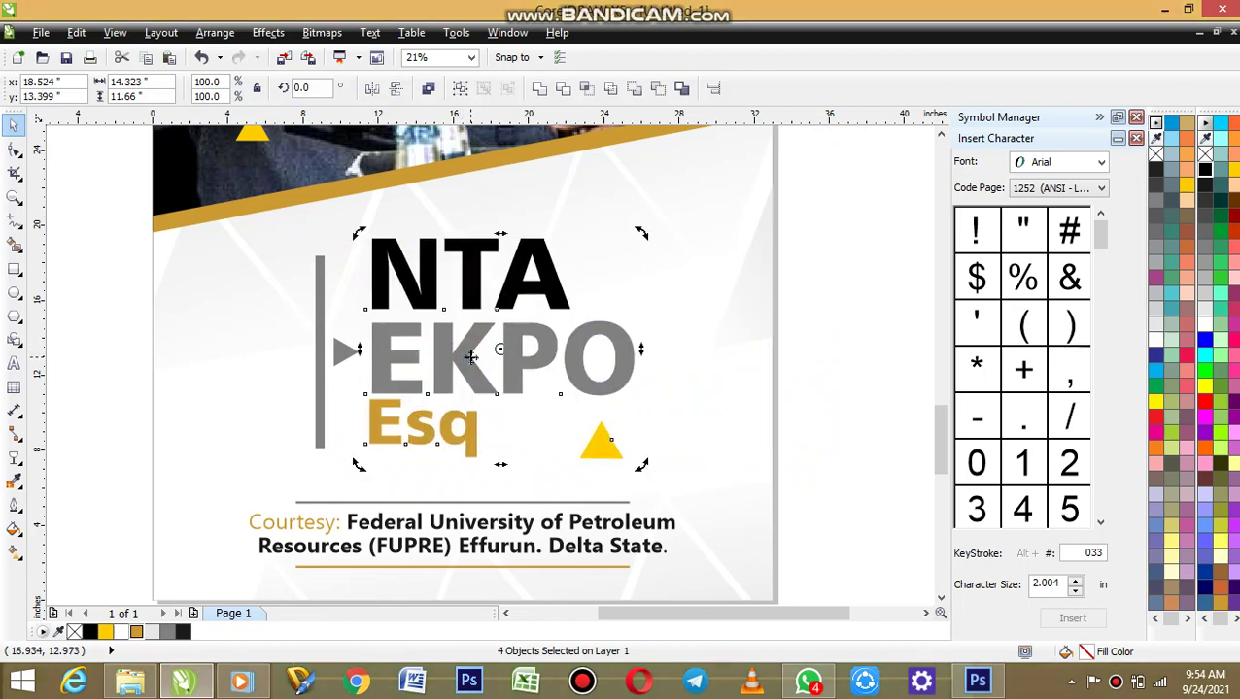
pyautogui.moveTo(469, 358); pyautogui.dragTo(470, 358)
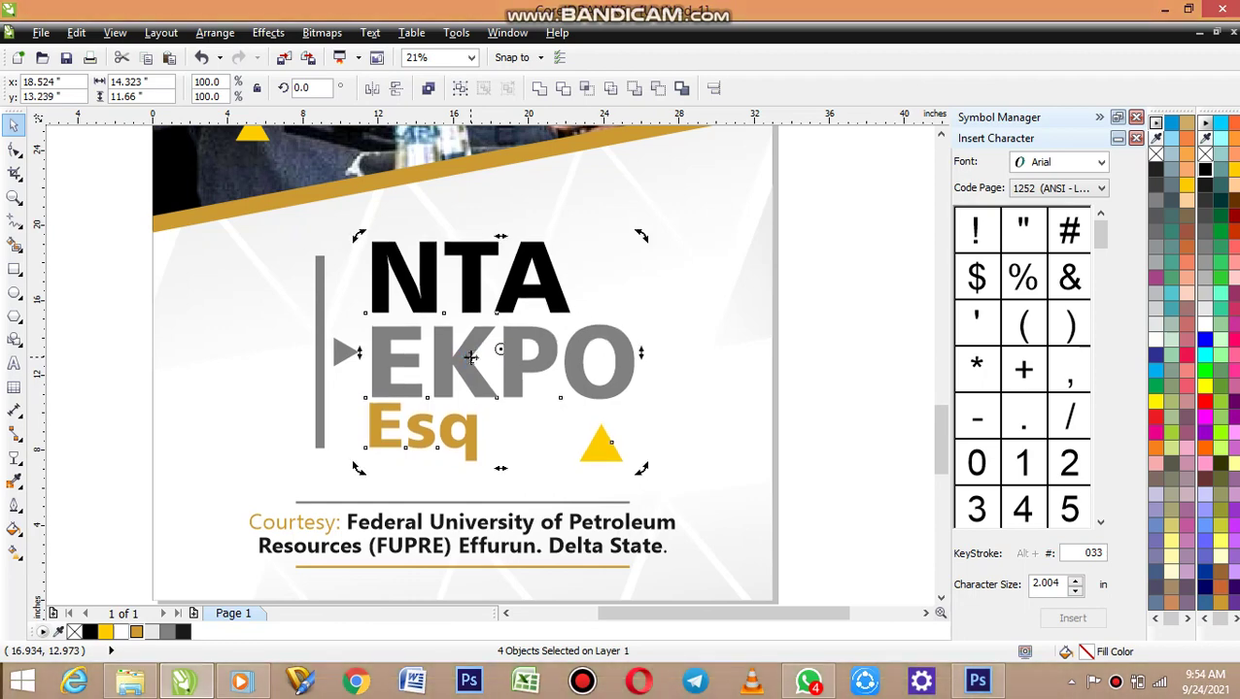
pyautogui.click(346, 354)
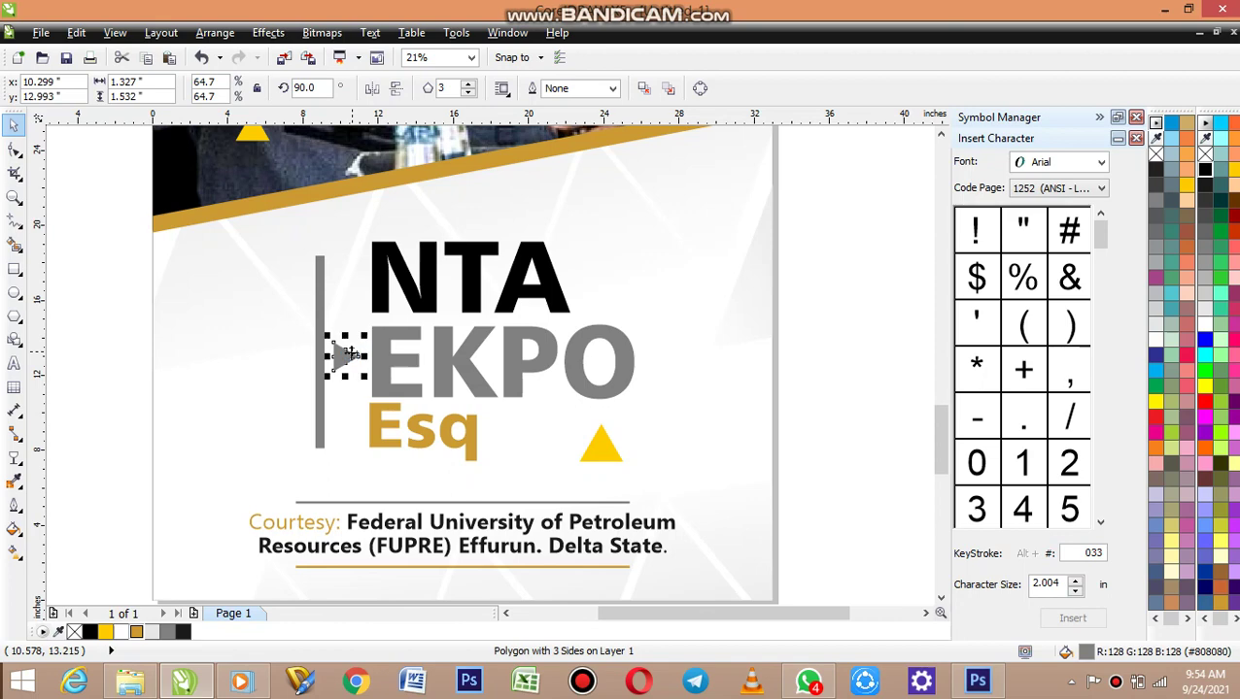
pyautogui.scroll(-3, 449, 408)
pyautogui.moveTo(656, 443); pyautogui.dragTo(427, 568)
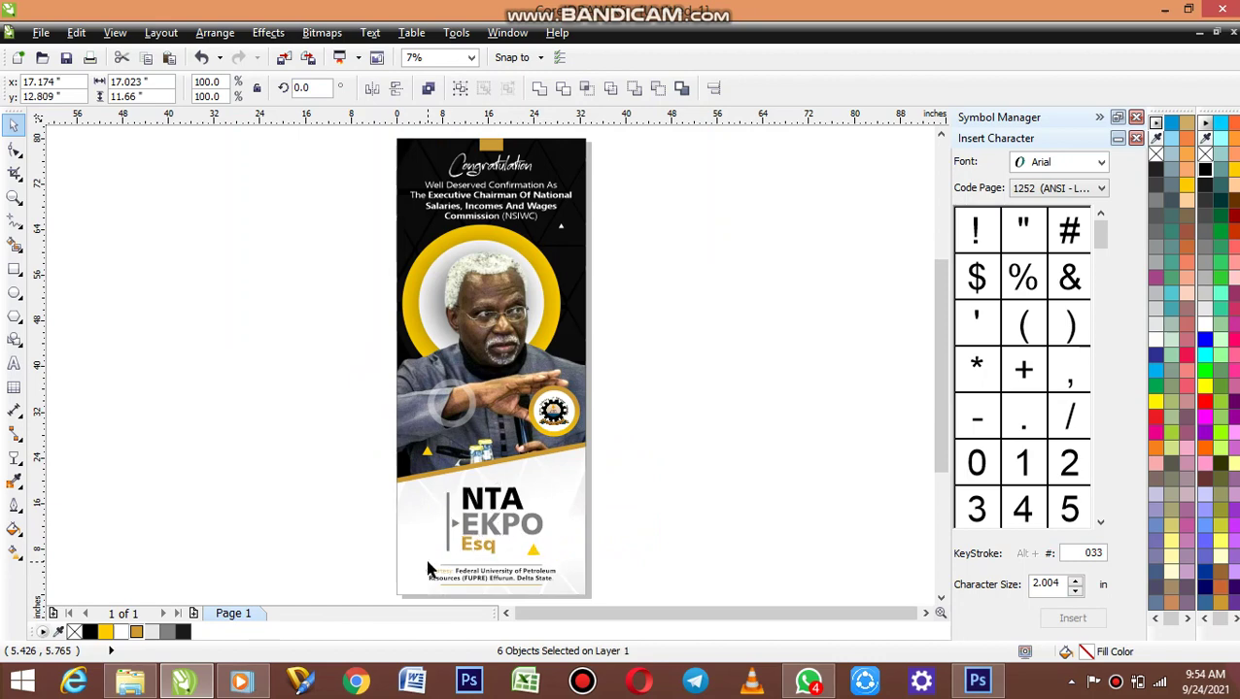
# - Draw a circle at the portrait's left edge with the Ellipse tool
pyautogui.click(625, 468)
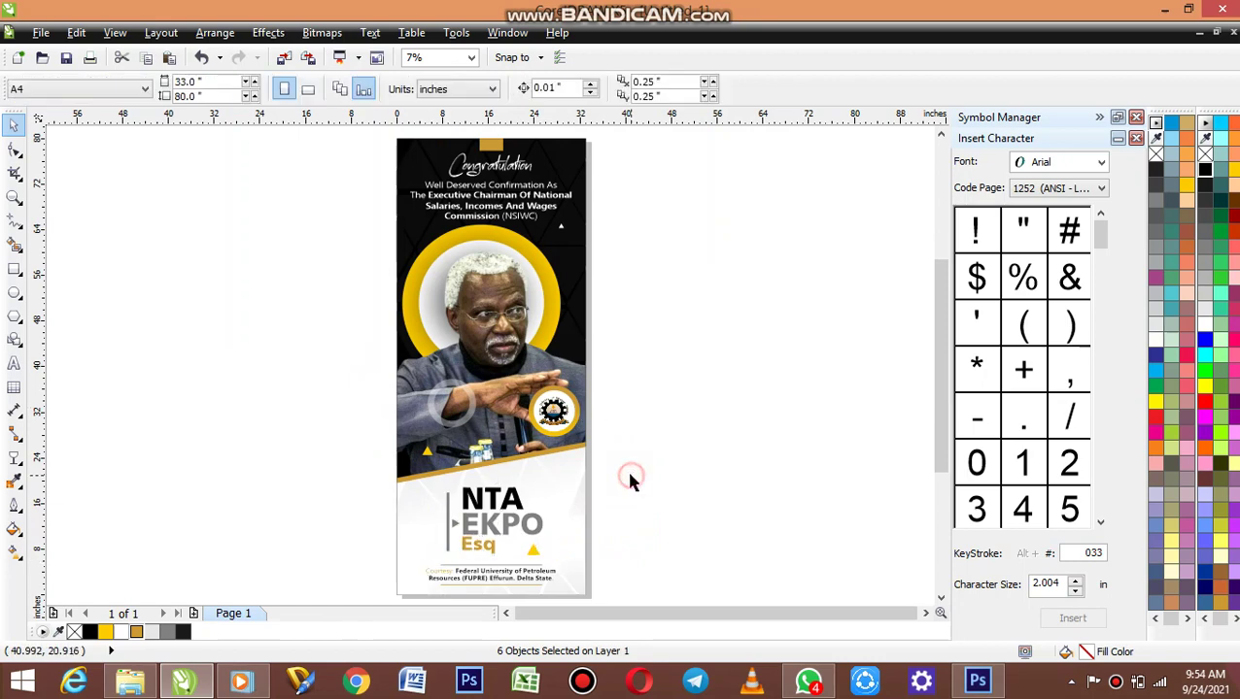
pyautogui.click(544, 336)
pyautogui.click(629, 337)
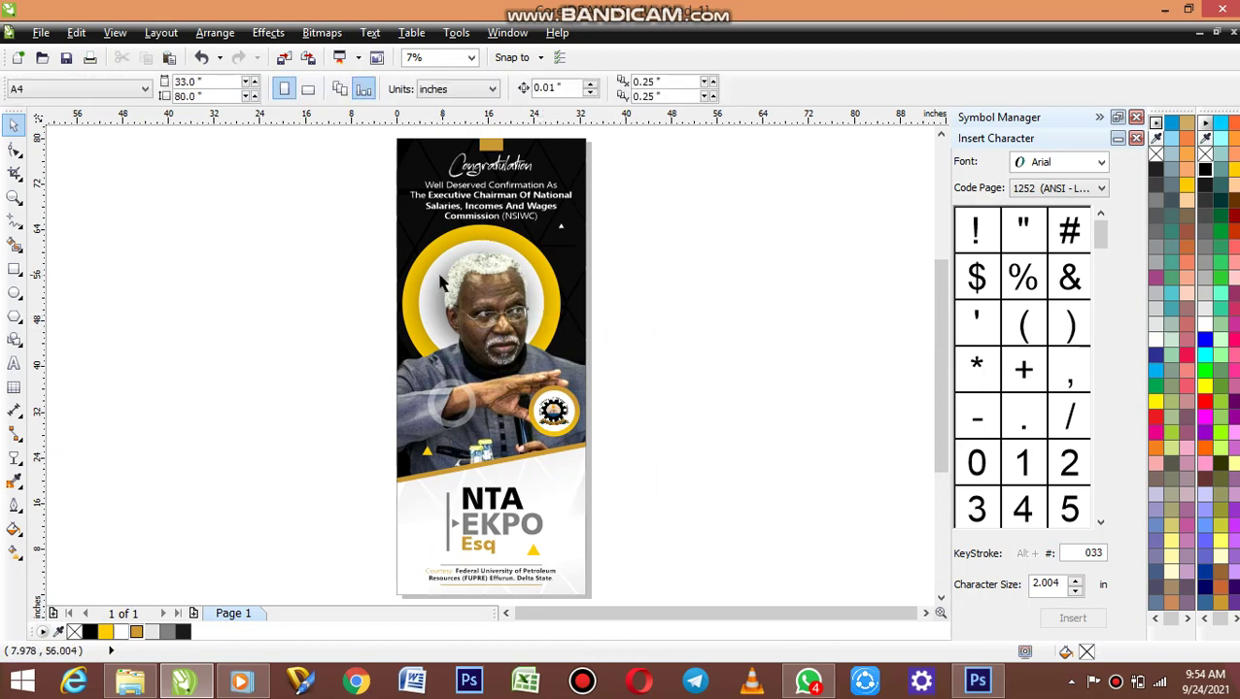
pyautogui.click(15, 293)
pyautogui.moveTo(155, 247); pyautogui.dragTo(408, 352)
pyautogui.press('space')
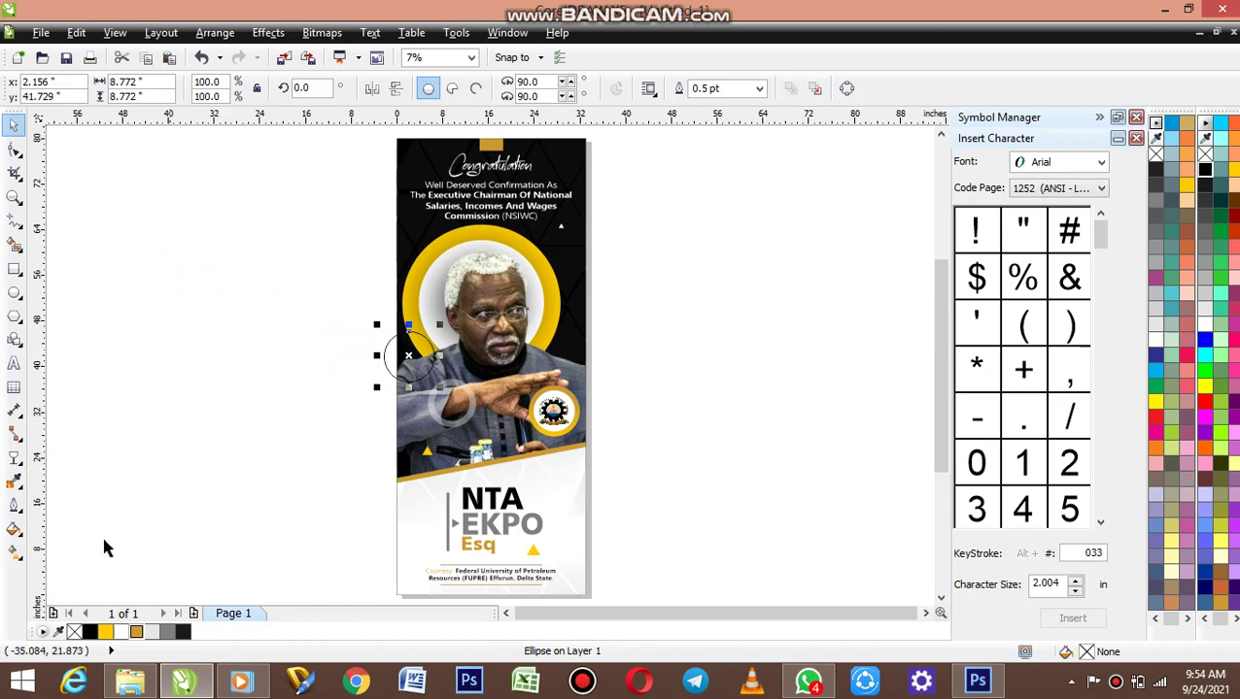
# - Fill the circle gold, remove its outline and resize it smaller
pyautogui.click(136, 632)
pyautogui.rightClick(74, 631)
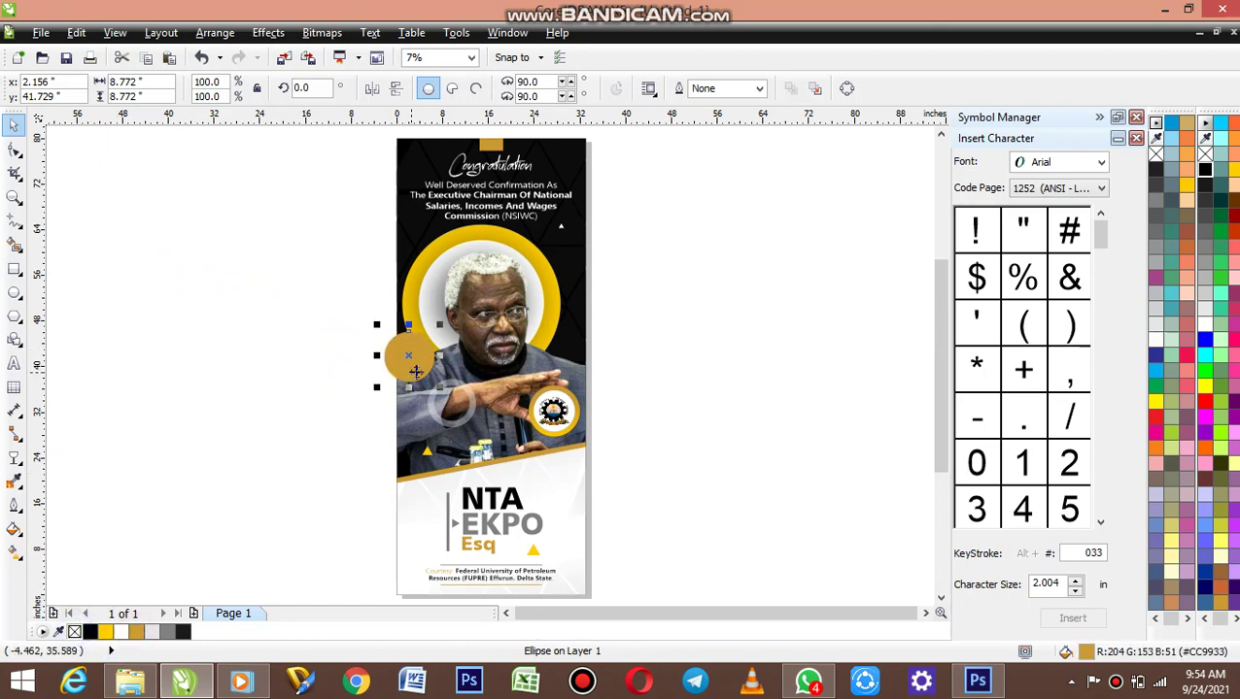
pyautogui.moveTo(442, 325)
pyautogui.mouseDown()
pyautogui.moveTo(434, 357)
pyautogui.moveTo(432, 344)
pyautogui.mouseUp()
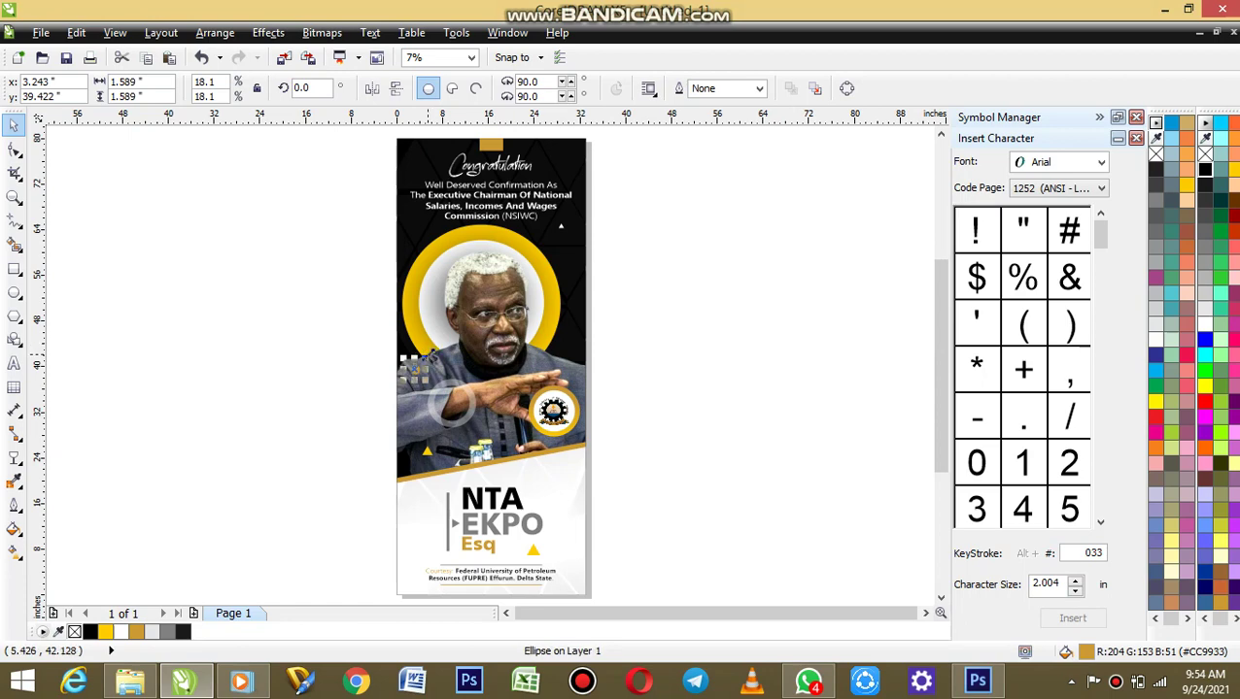
pyautogui.hotkey('ctrl', 'z')
pyautogui.moveTo(436, 346); pyautogui.dragTo(598, 361)
pyautogui.press('z')
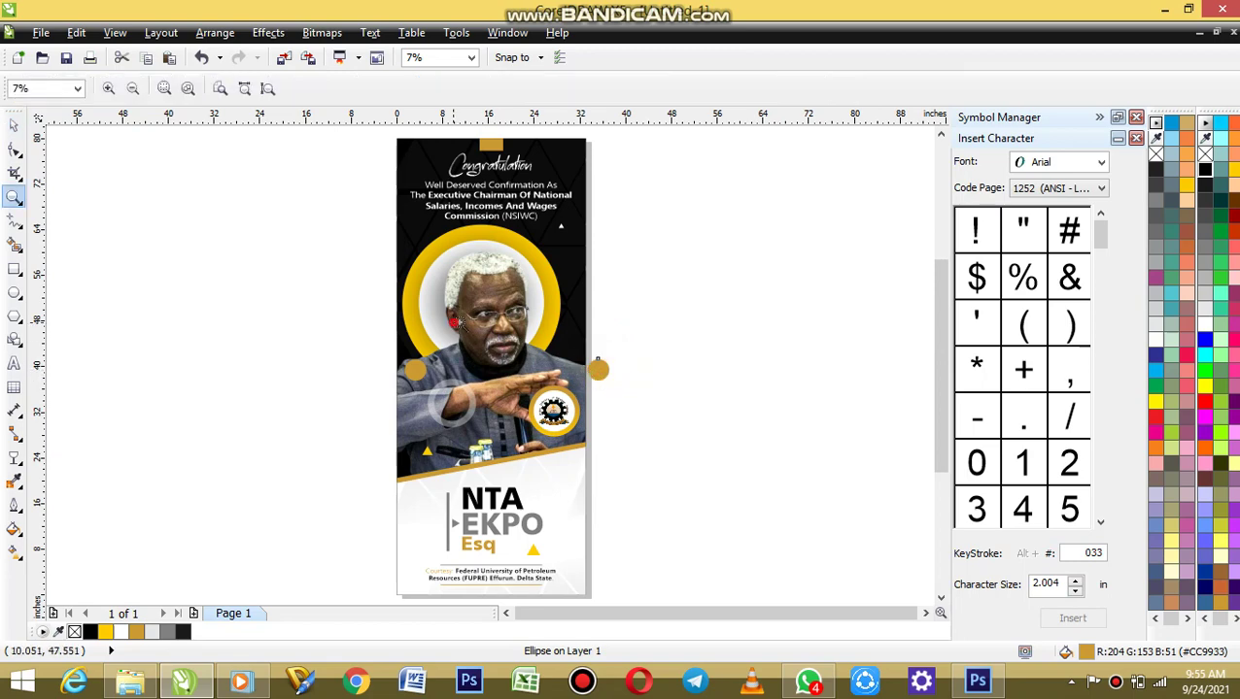
pyautogui.moveTo(454, 323); pyautogui.dragTo(714, 434)
pyautogui.press('space')
# - Centre the gold circle on the poster's right edge and convert it to a bitmap
pyautogui.moveTo(534, 351); pyautogui.dragTo(500, 340)
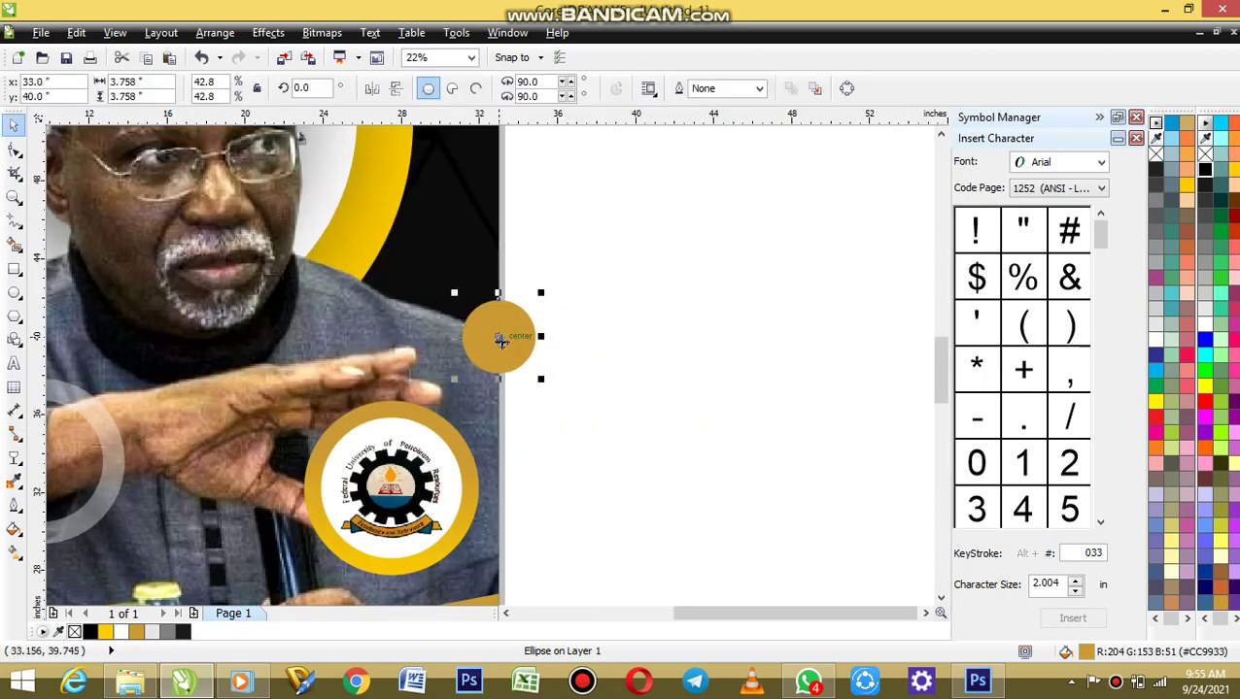
pyautogui.hotkey('alt', 'b')
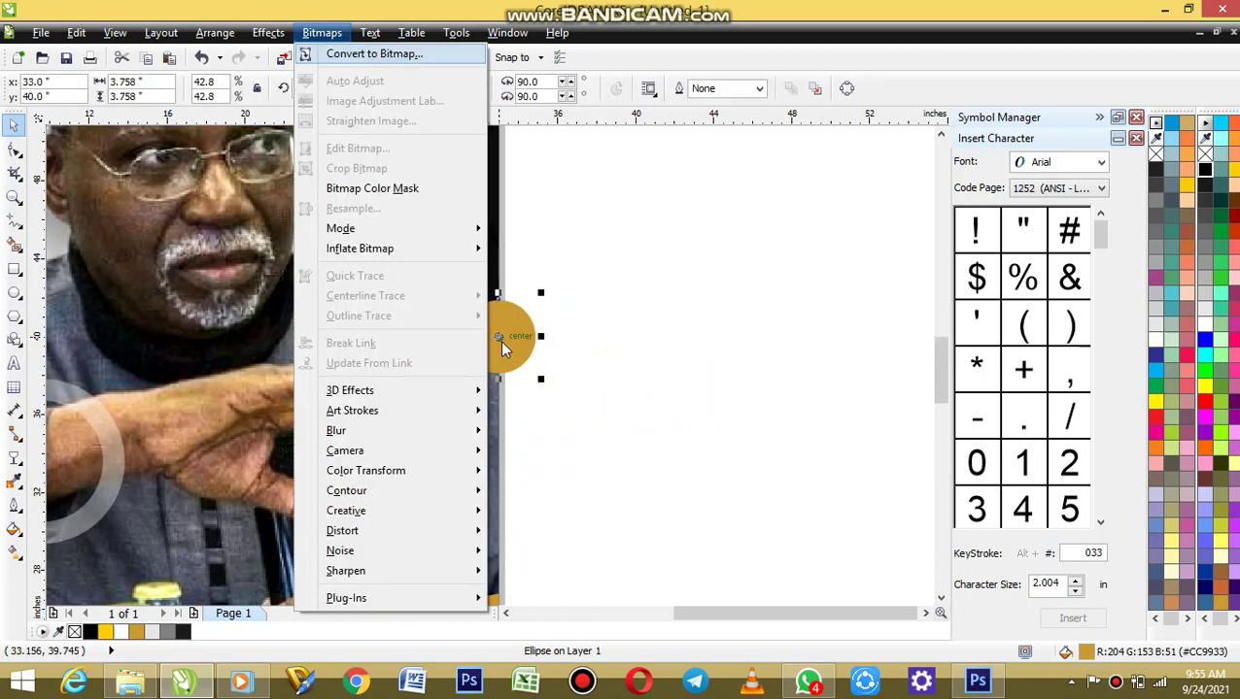
pyautogui.press('Return')
pyautogui.press('Return')
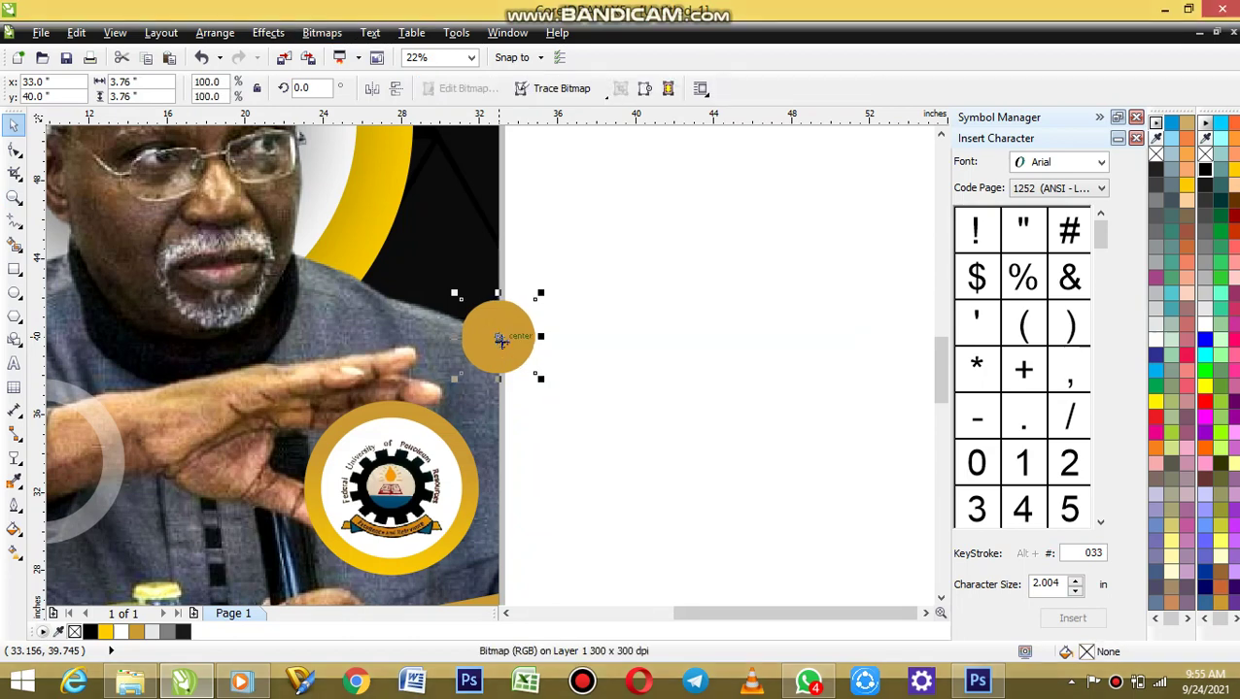
# - Apply a Gaussian Blur with a 230-pixel radius to the gold disc
pyautogui.hotkey('alt', 'b')
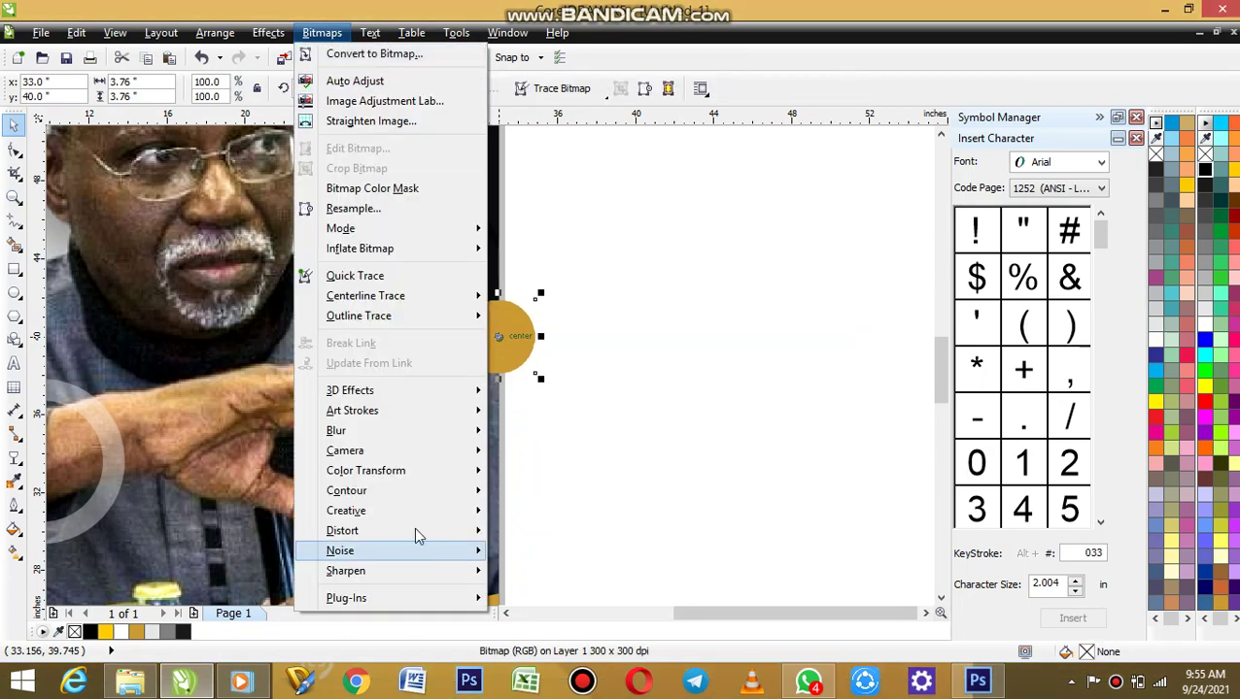
pyautogui.moveTo(419, 430)
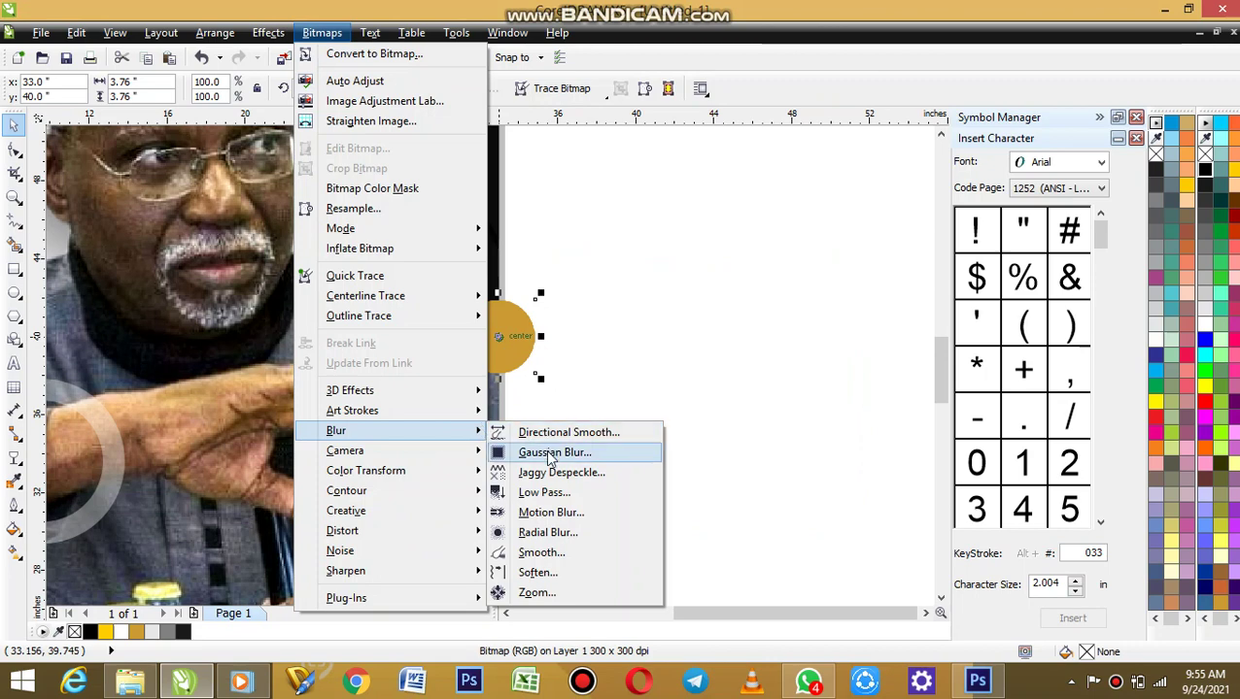
pyautogui.click(545, 450)
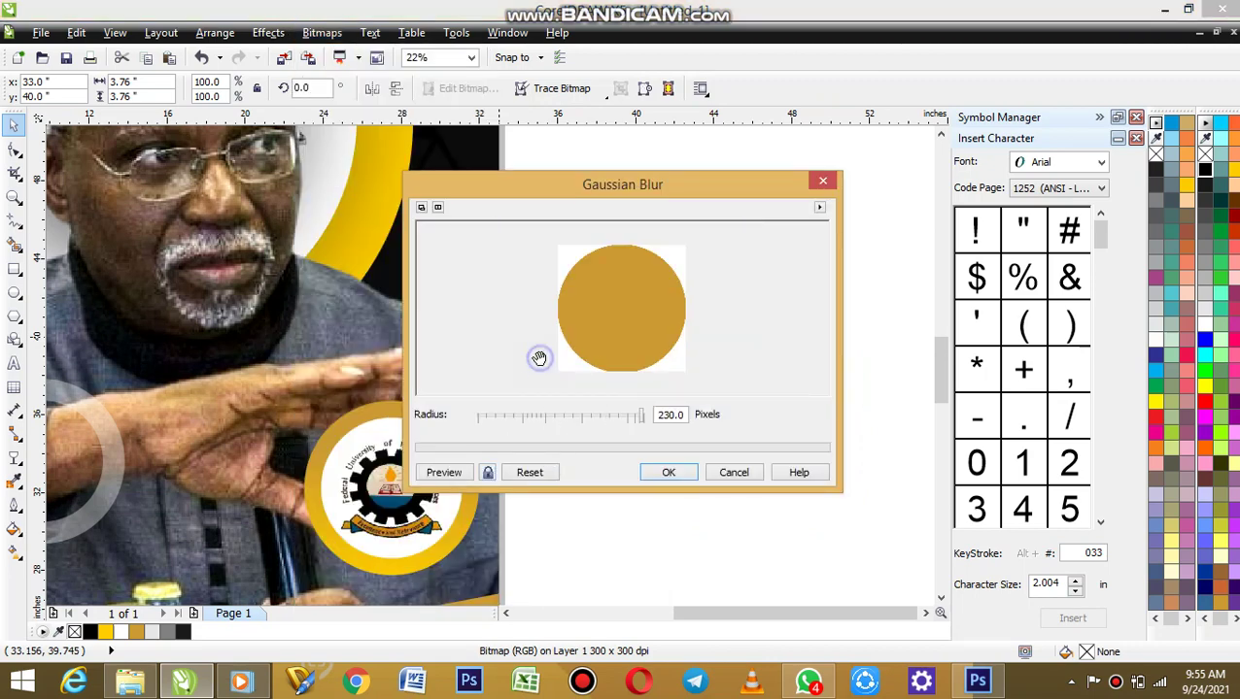
pyautogui.click(488, 472)
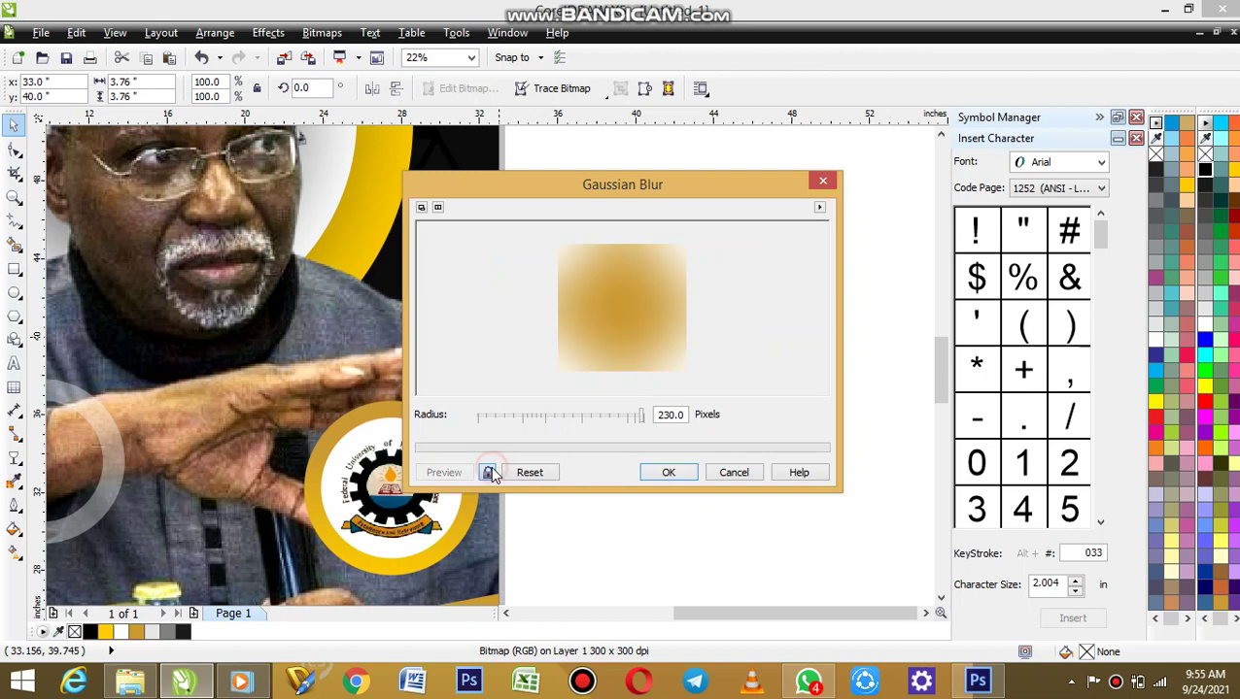
pyautogui.click(668, 472)
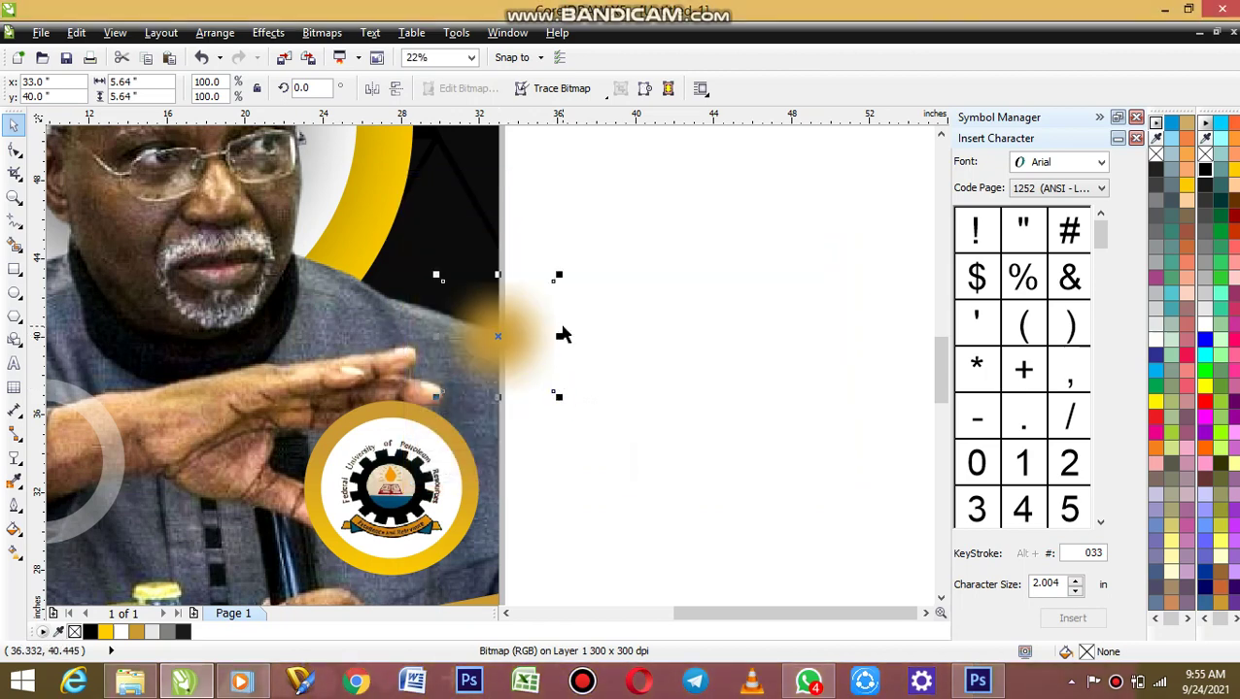
pyautogui.press('F4')
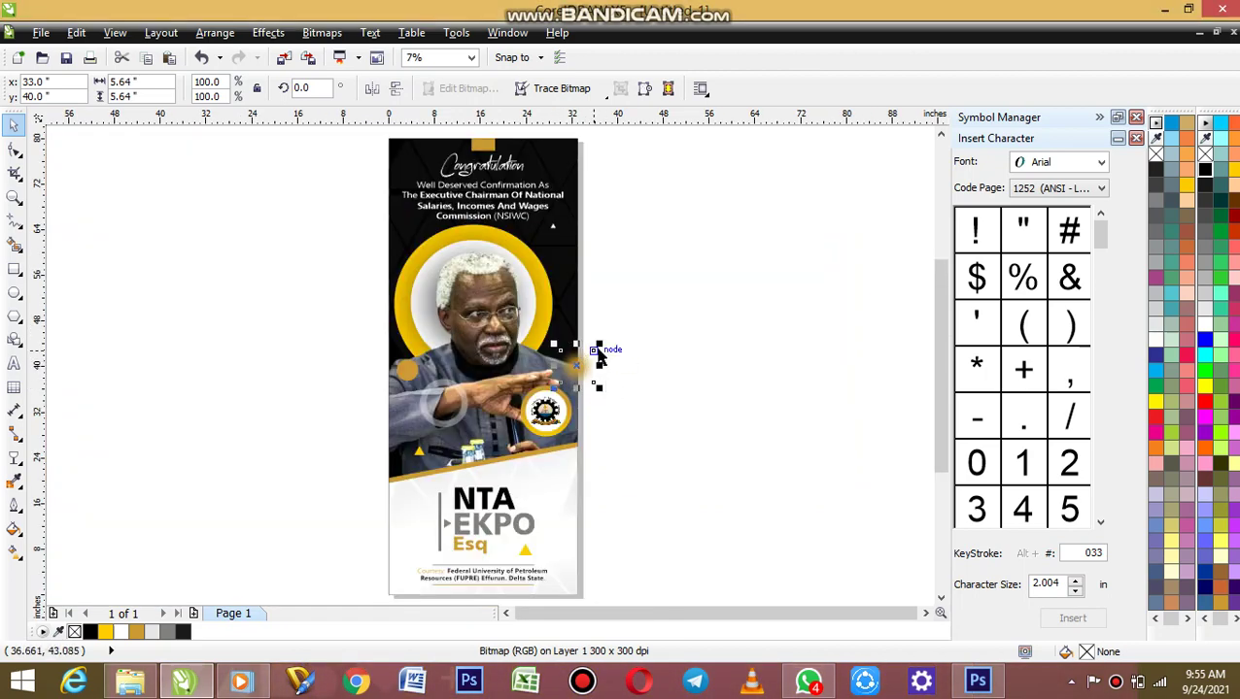
# - Enlarge the blurred glow and give it Uniform transparency of 33 with Add merge mode
pyautogui.moveTo(597, 346); pyautogui.dragTo(558, 314)
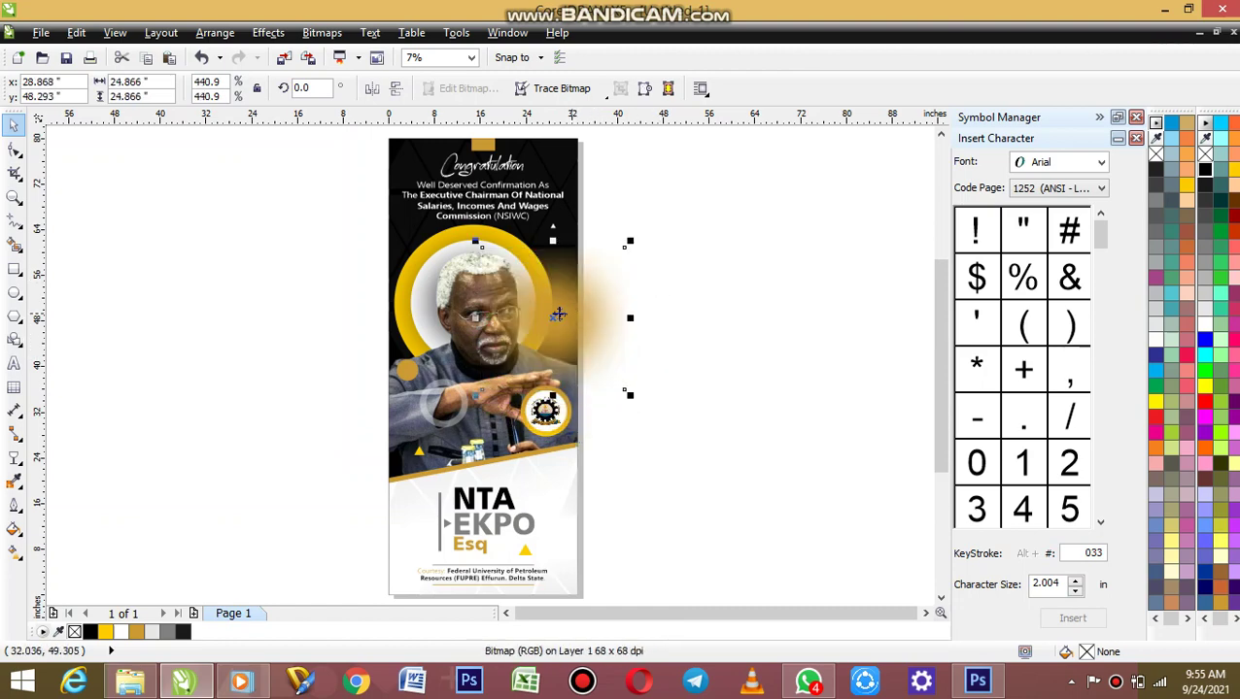
pyautogui.click(17, 457)
pyautogui.click(118, 96)
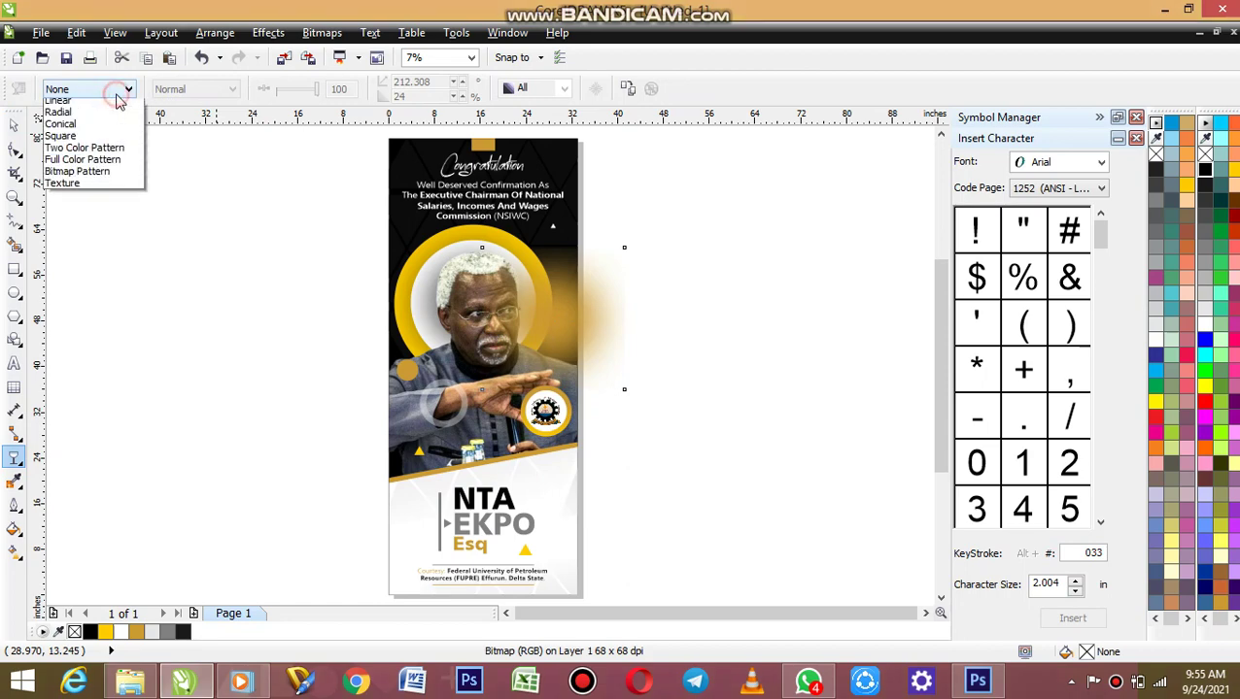
pyautogui.scroll(1, 118, 101)
pyautogui.click(104, 119)
pyautogui.click(185, 88)
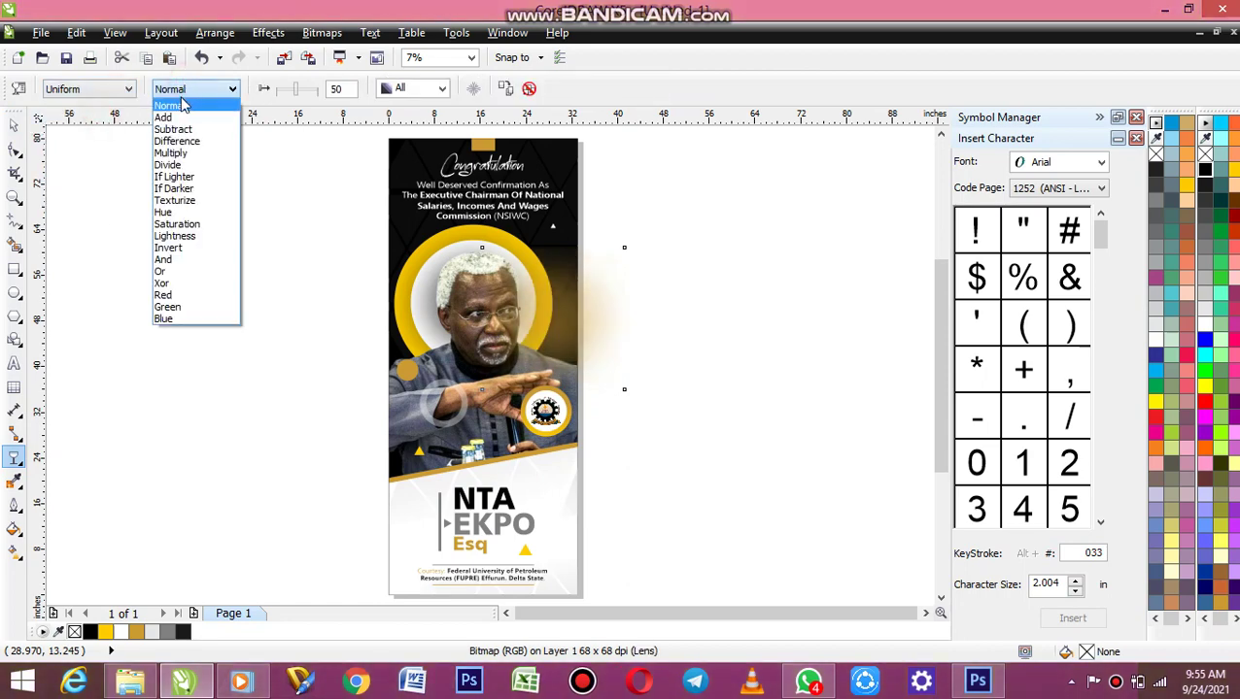
pyautogui.click(184, 117)
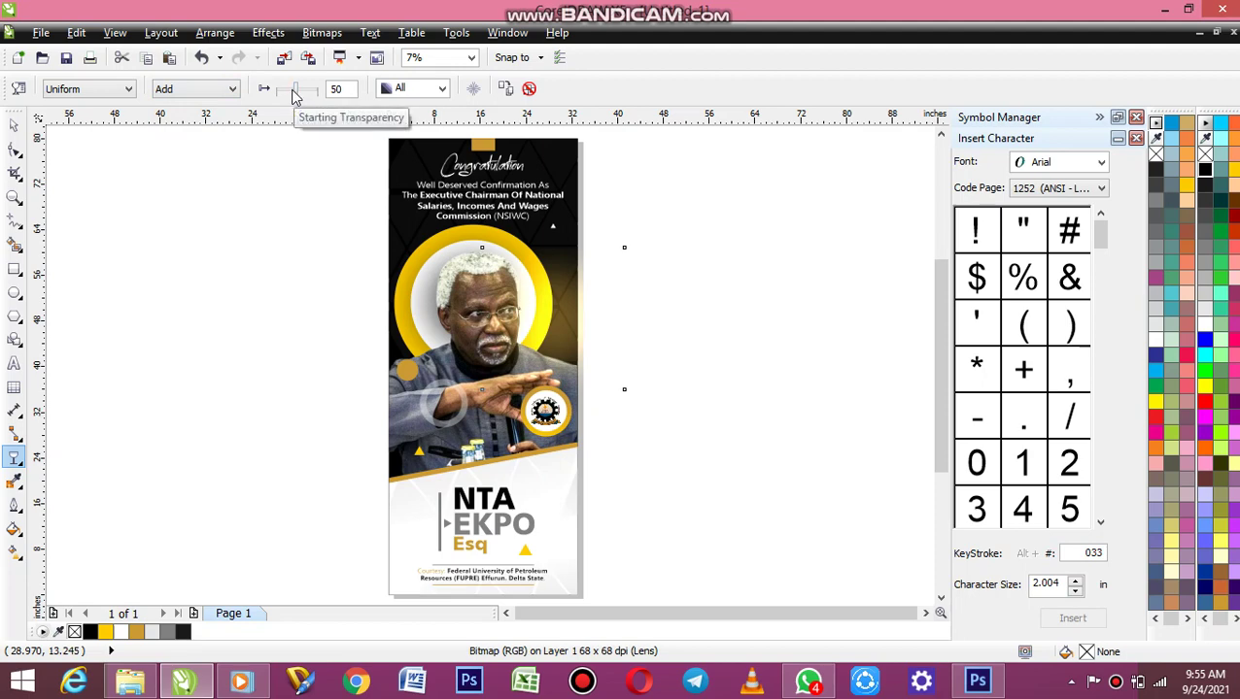
pyautogui.moveTo(298, 94); pyautogui.dragTo(292, 94)
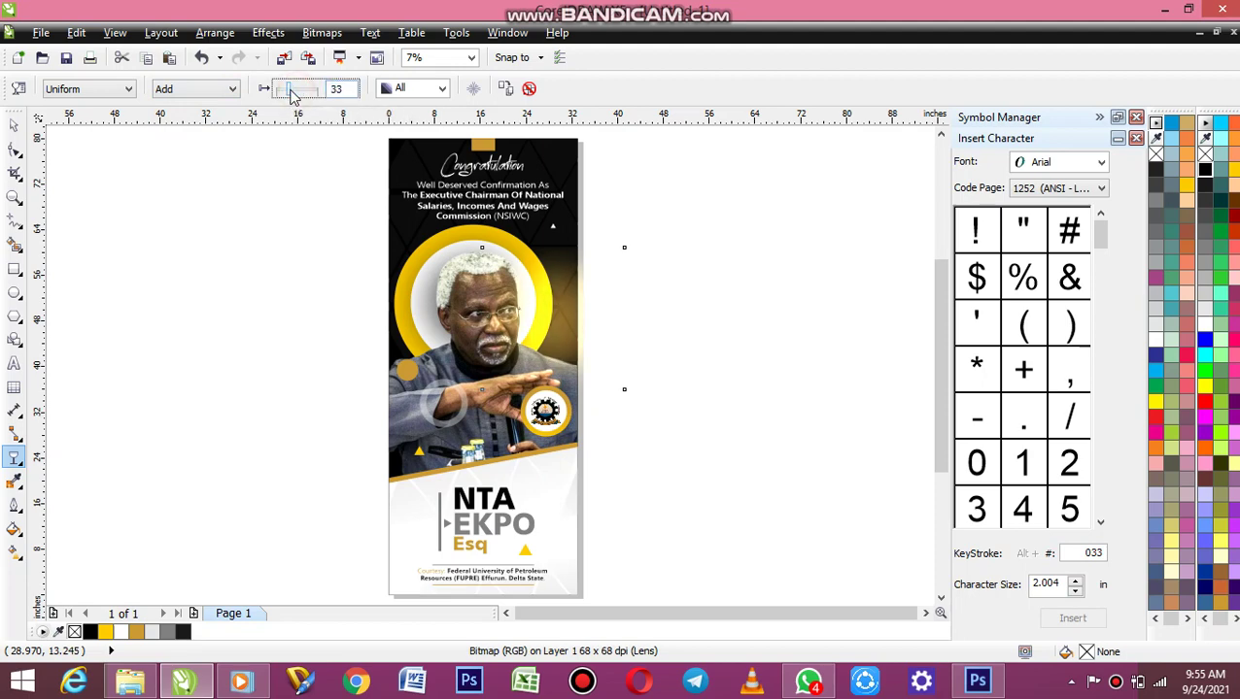
# - Zoom in on the portrait to check the glow's transparency effect
pyautogui.click(14, 125)
pyautogui.click(13, 197)
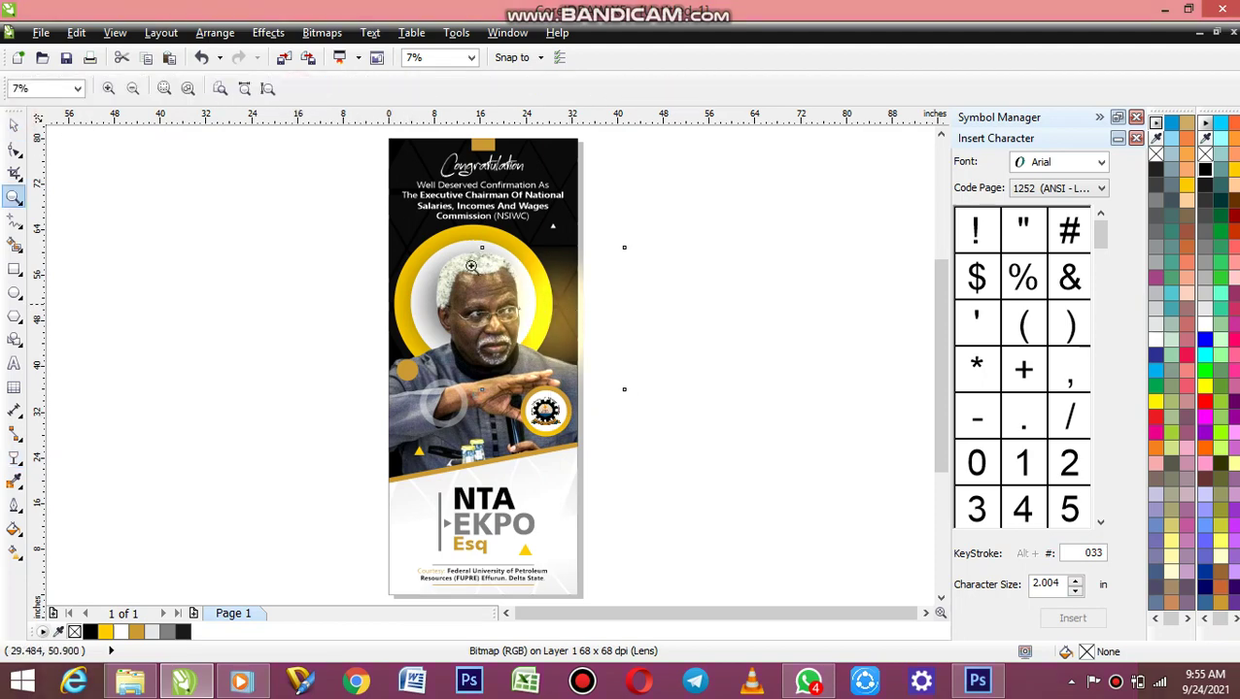
pyautogui.moveTo(314, 207); pyautogui.dragTo(702, 416)
pyautogui.press('space')
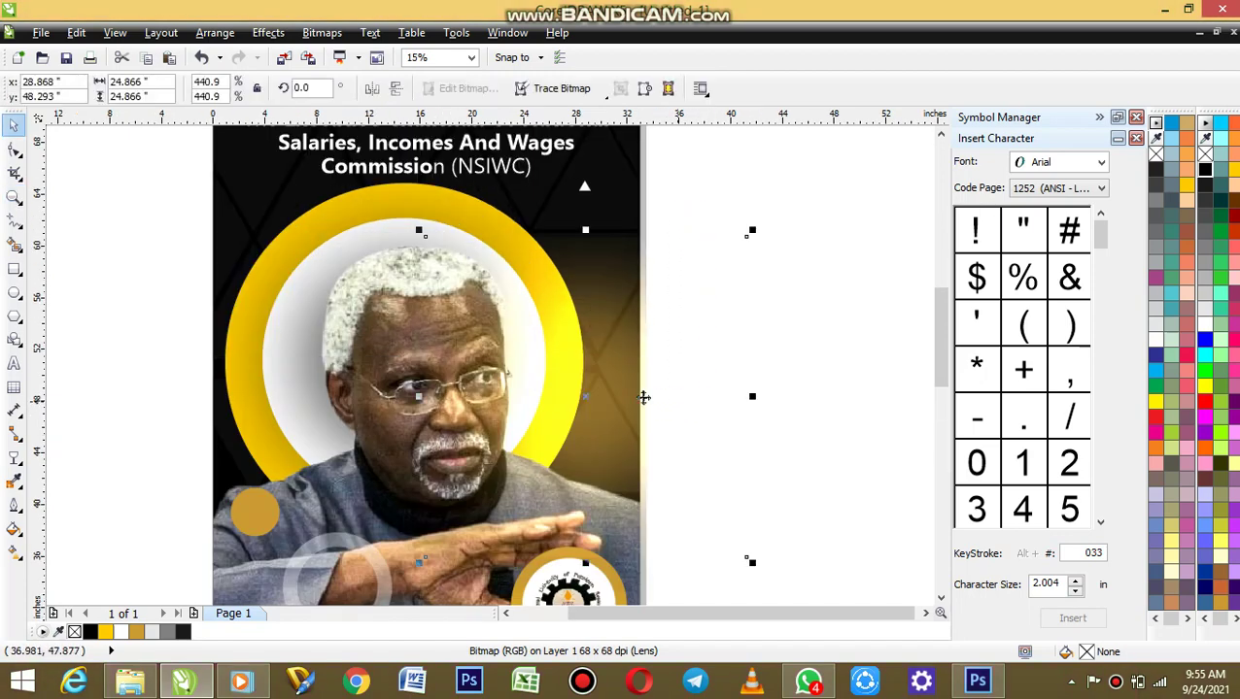
pyautogui.press('Escape')
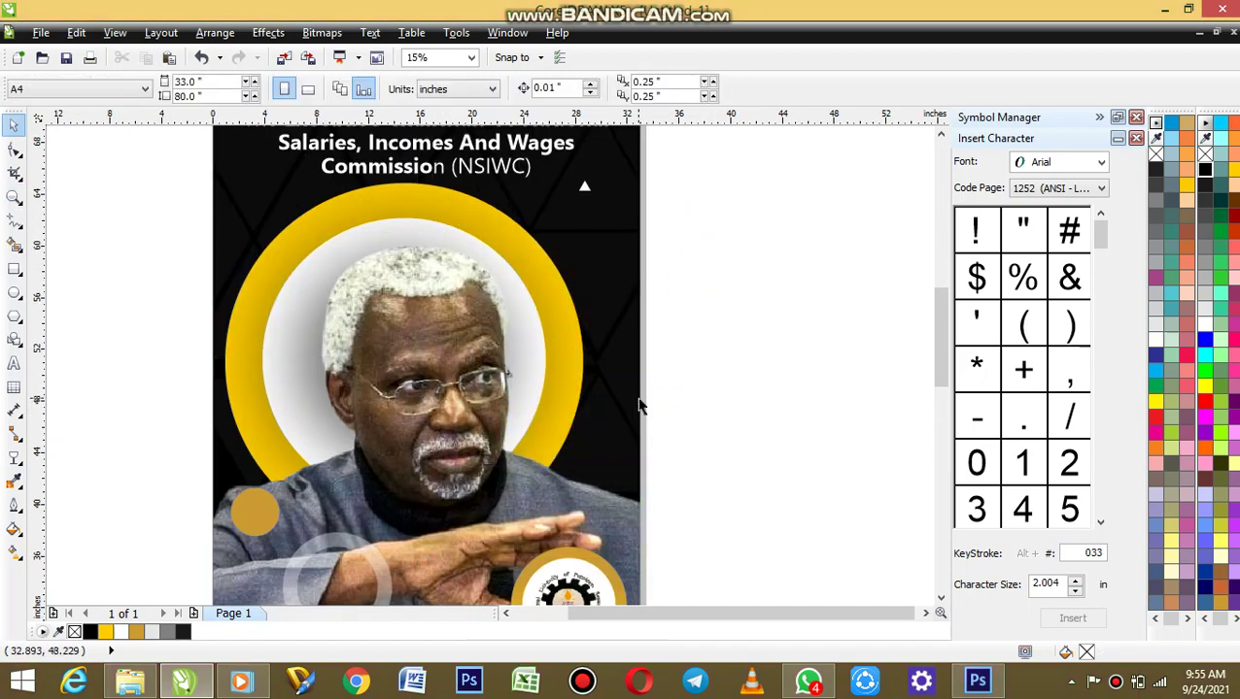
pyautogui.click(638, 403)
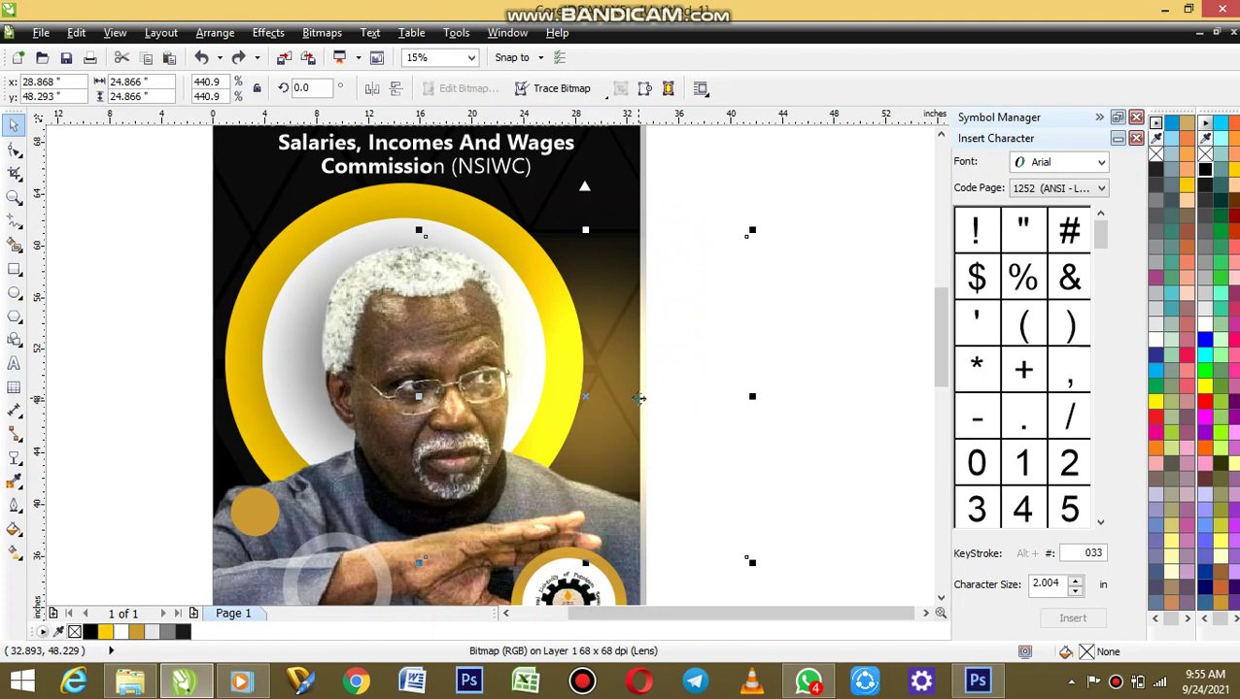
# - Move the glow down and left over the portrait, then higher up the poster
pyautogui.press('F3')
pyautogui.press('z')
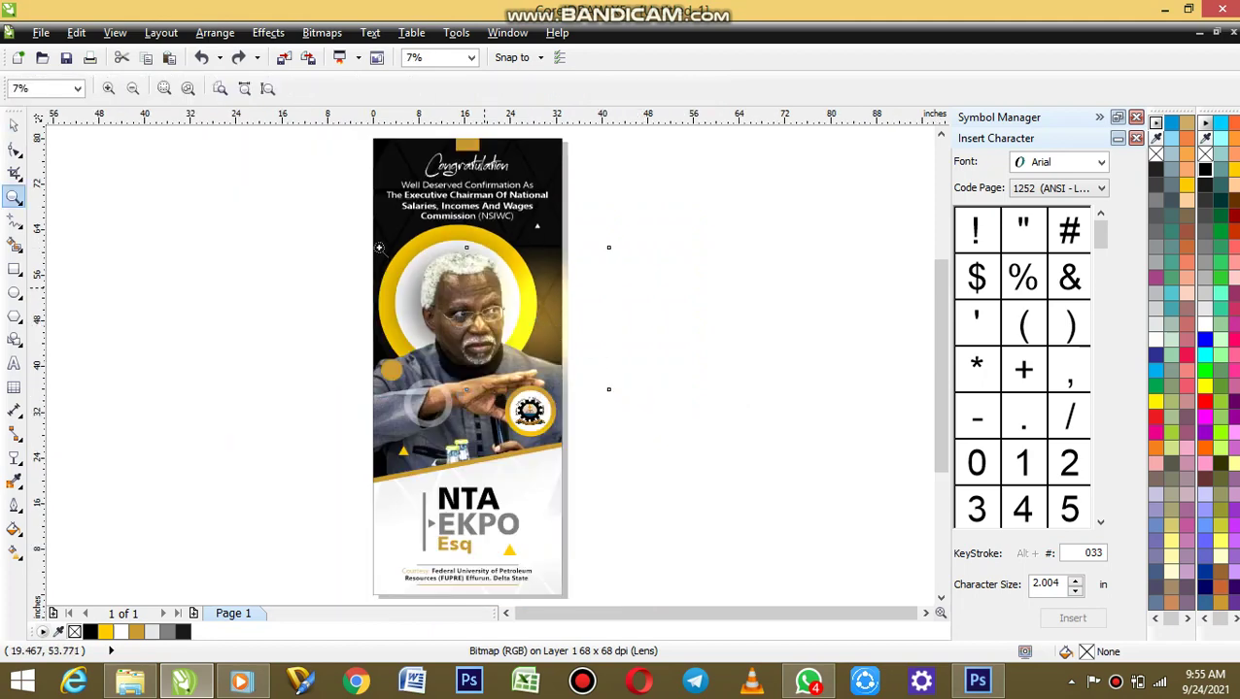
pyautogui.click(269, 204)
pyautogui.press('space')
pyautogui.moveTo(632, 376); pyautogui.dragTo(406, 502)
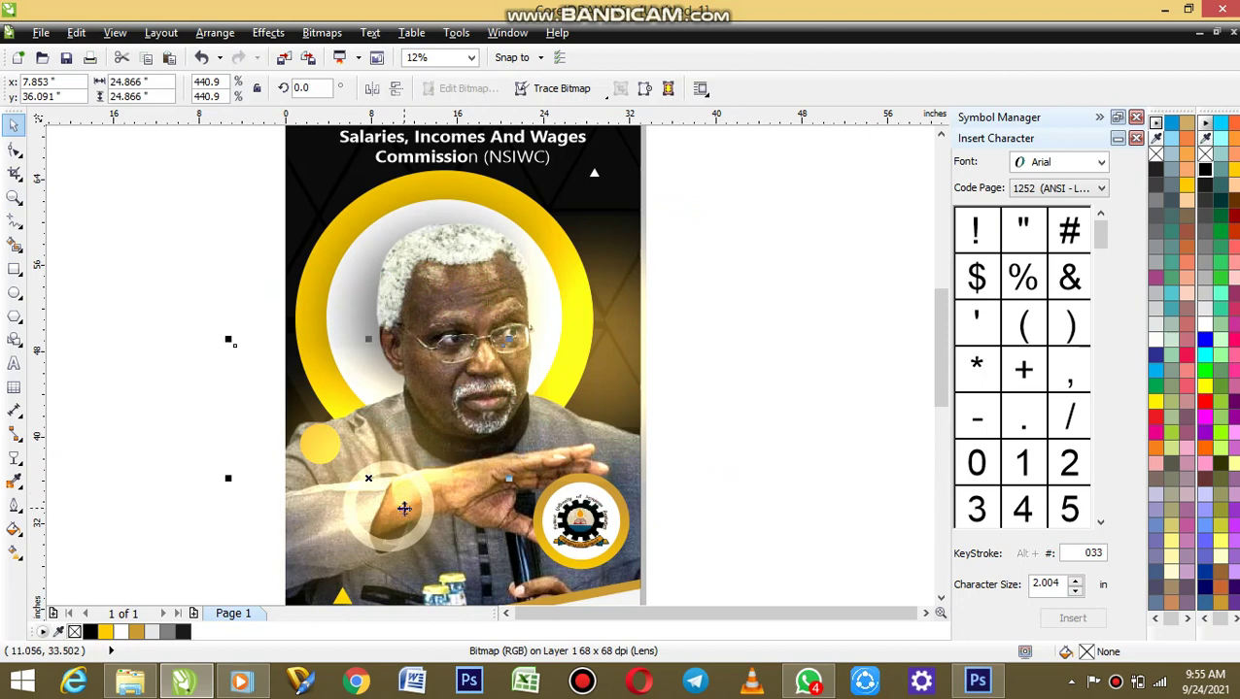
pyautogui.press('F3')
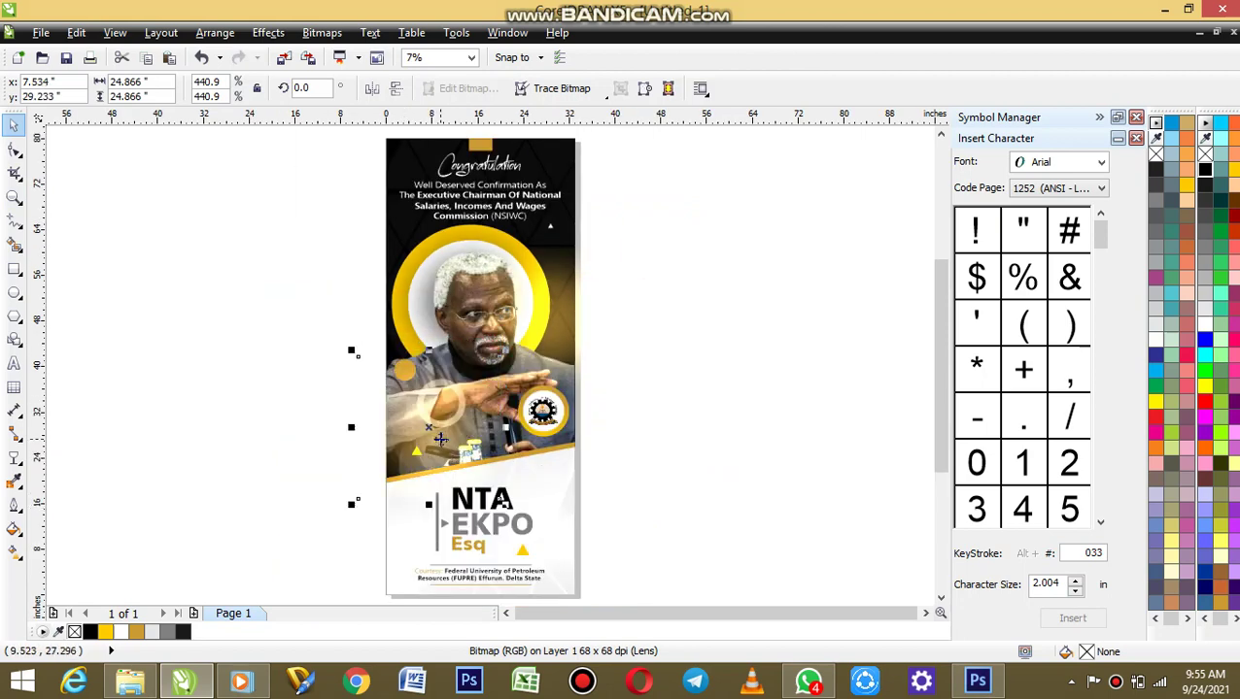
pyautogui.moveTo(440, 439); pyautogui.dragTo(437, 347)
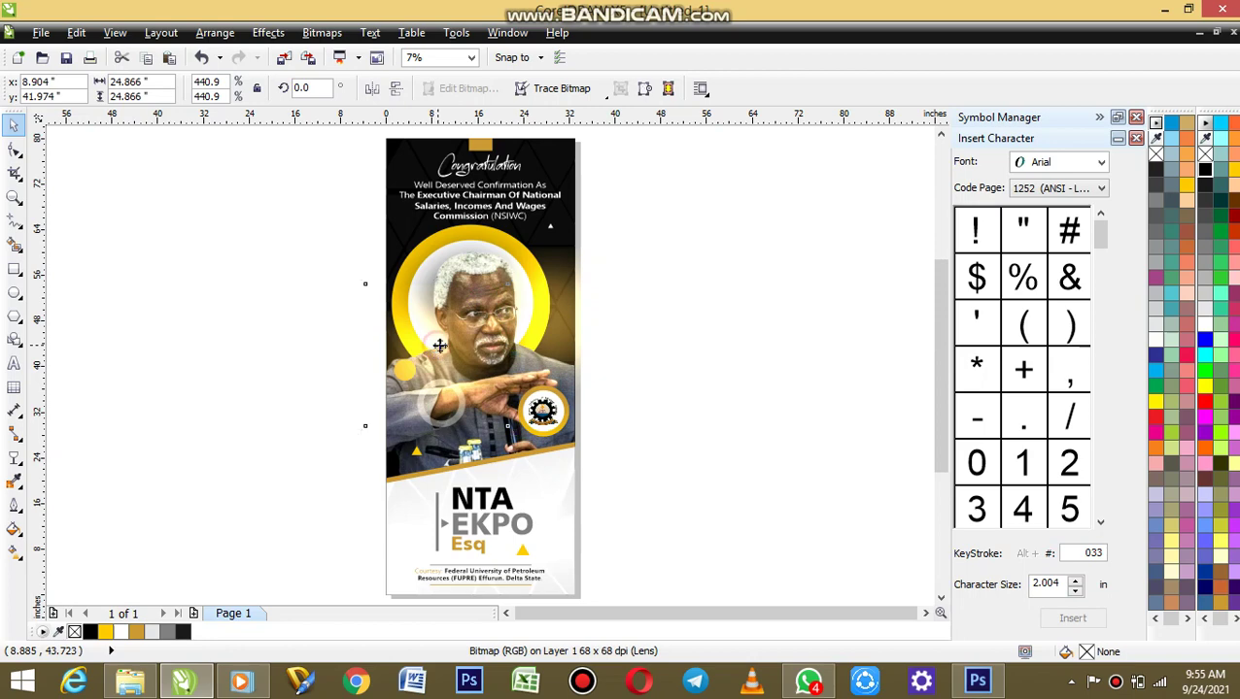
# - Intersect the glow with the portrait's circular PowerClip to trim it to the circle
pyautogui.moveTo(438, 346); pyautogui.dragTo(418, 282)
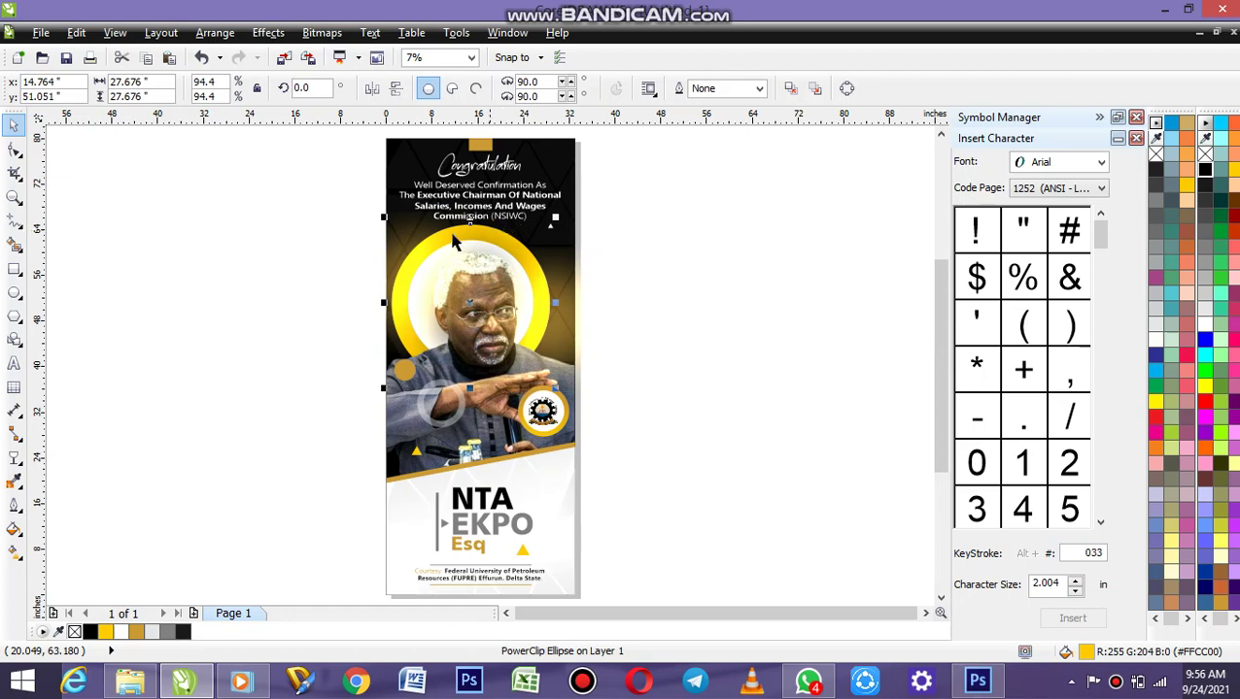
pyautogui.keyDown('shift'); pyautogui.click(379, 244); pyautogui.keyUp('shift')
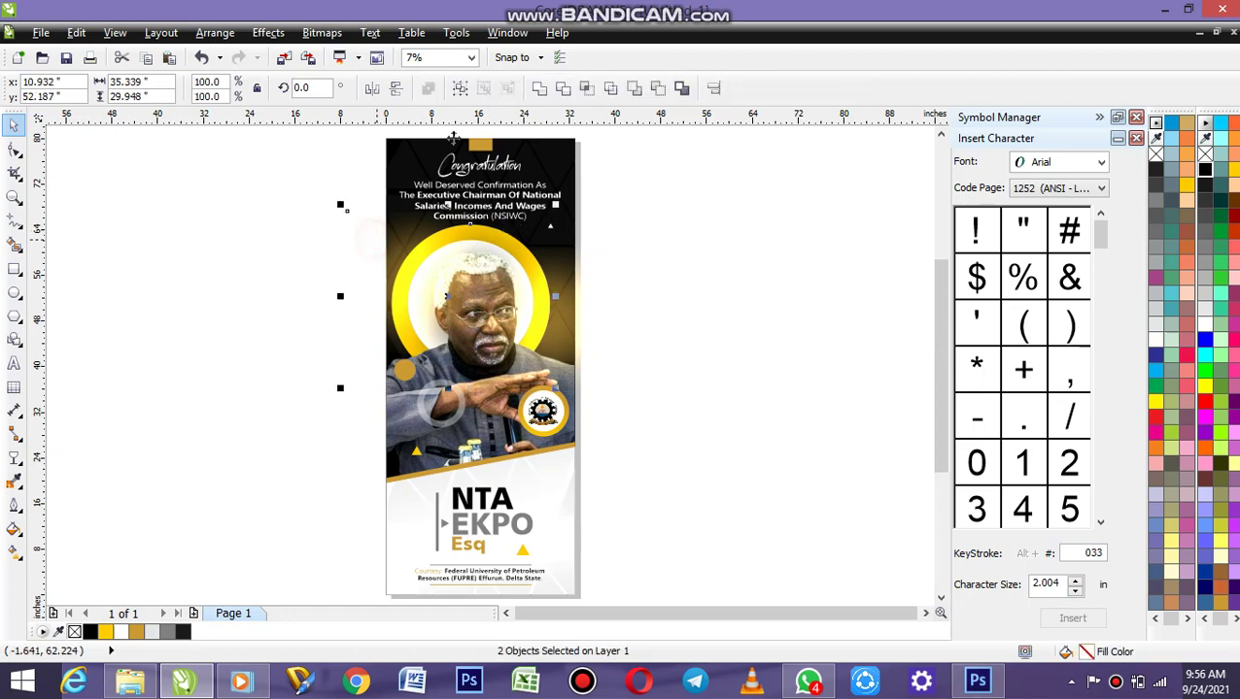
pyautogui.click(588, 88)
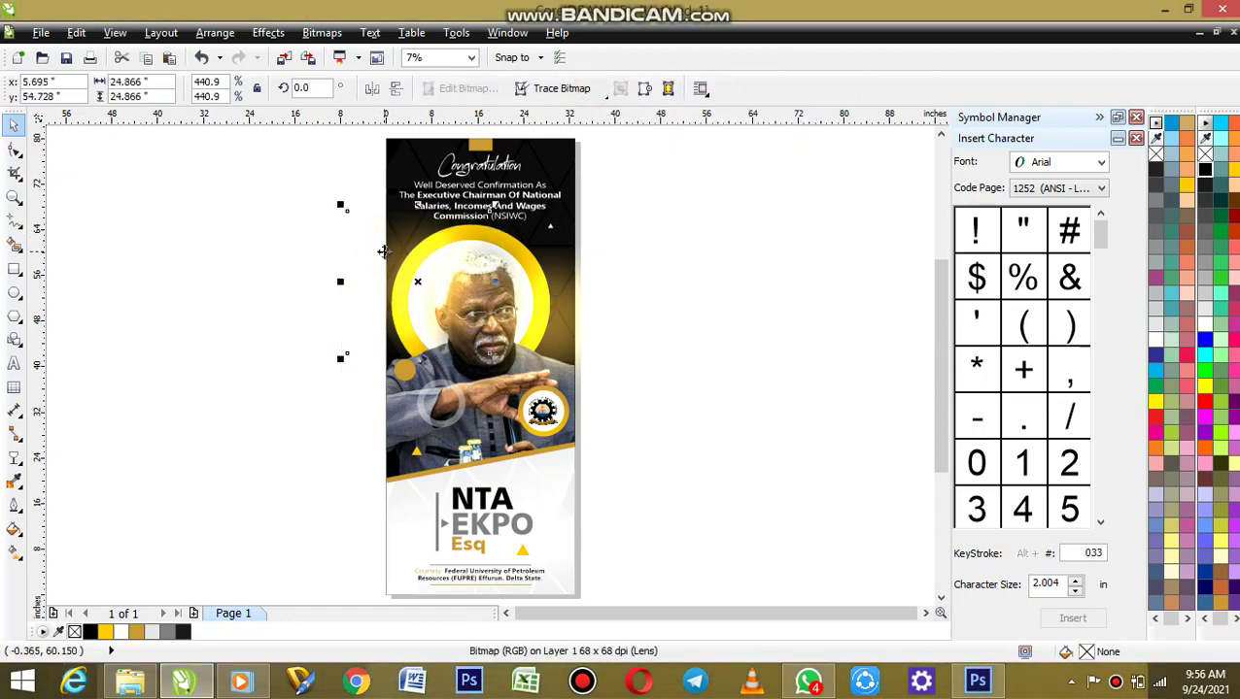
pyautogui.press('Escape')
pyautogui.click(535, 248)
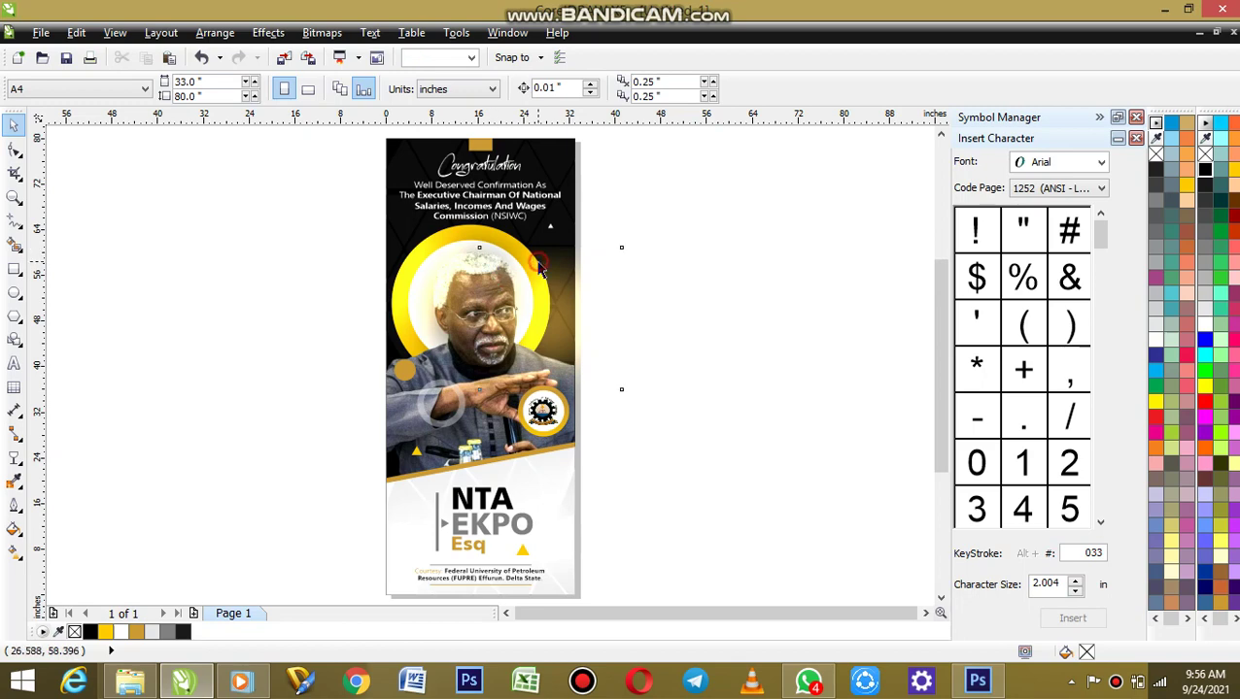
pyautogui.keyDown('alt'); pyautogui.click(521, 242); pyautogui.keyUp('alt')
pyautogui.keyDown('alt'); pyautogui.click(519, 241); pyautogui.keyUp('alt')
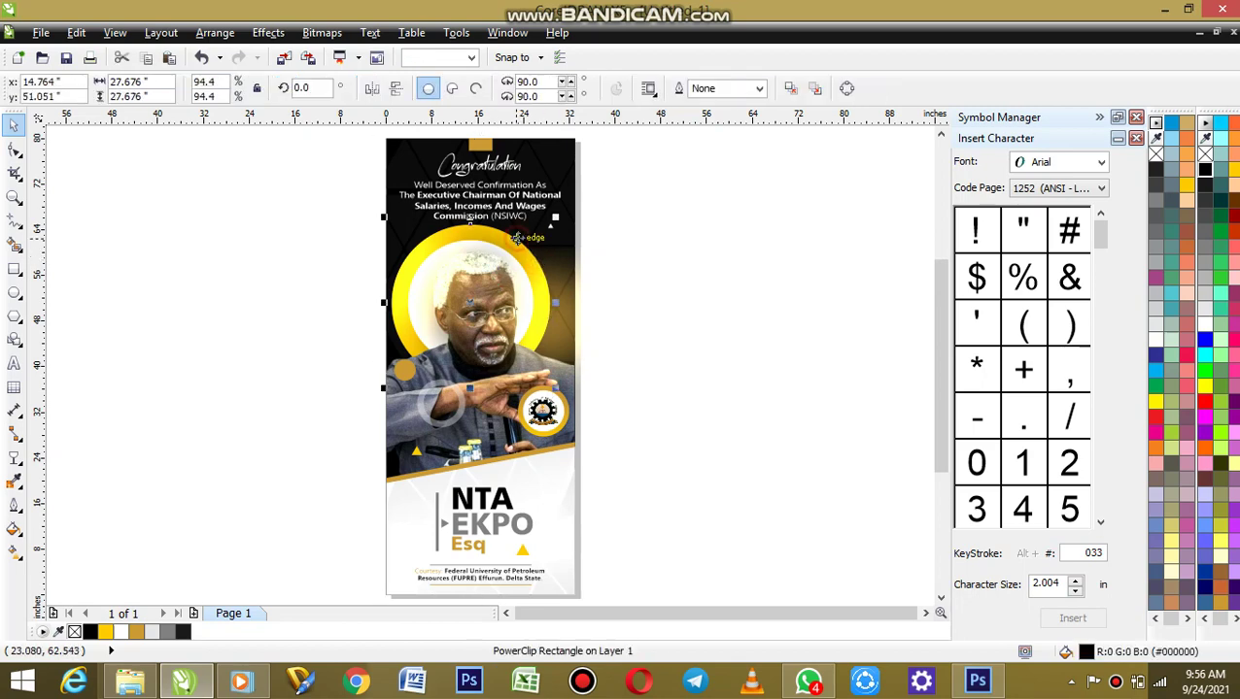
pyautogui.keyDown('shift'); pyautogui.click(573, 213); pyautogui.keyUp('shift')
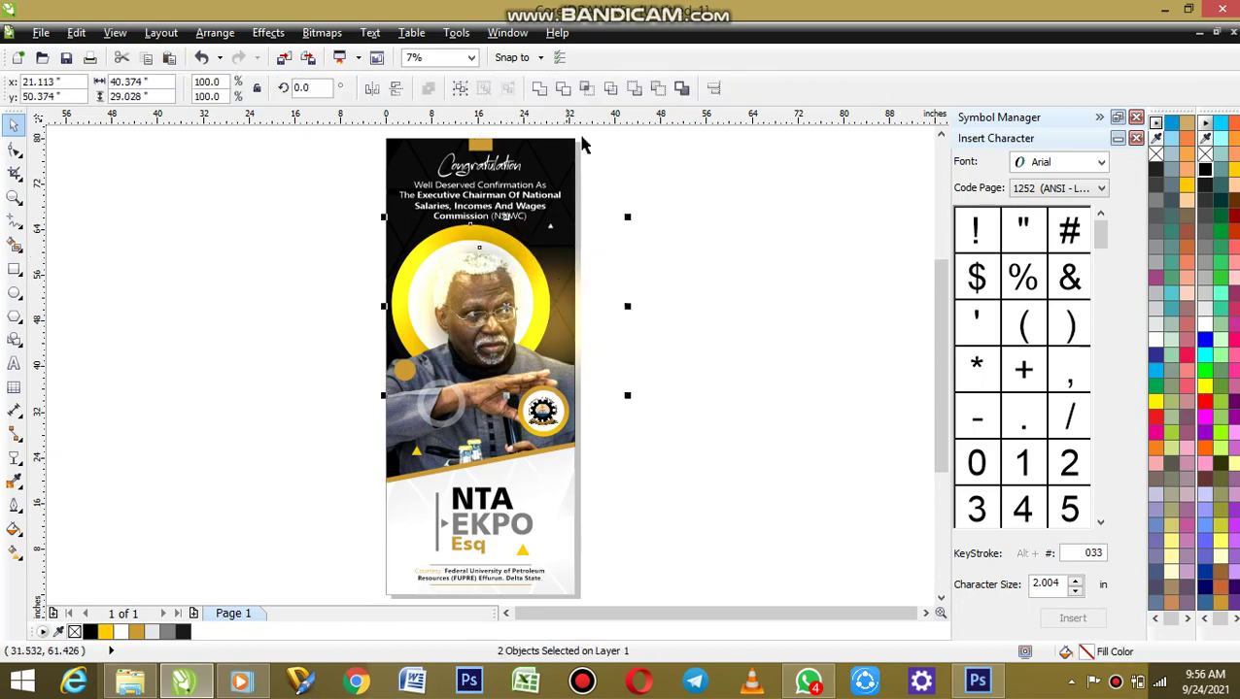
pyautogui.click(595, 91)
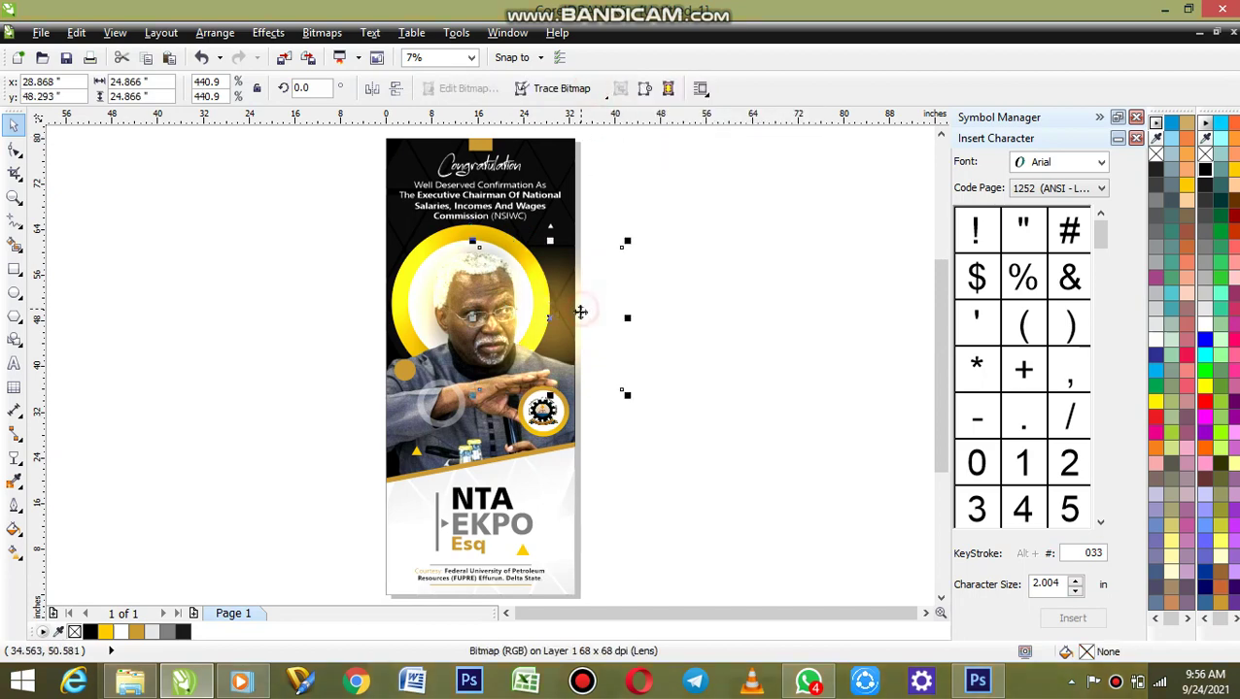
pyautogui.press('Delete')
pyautogui.click(549, 321)
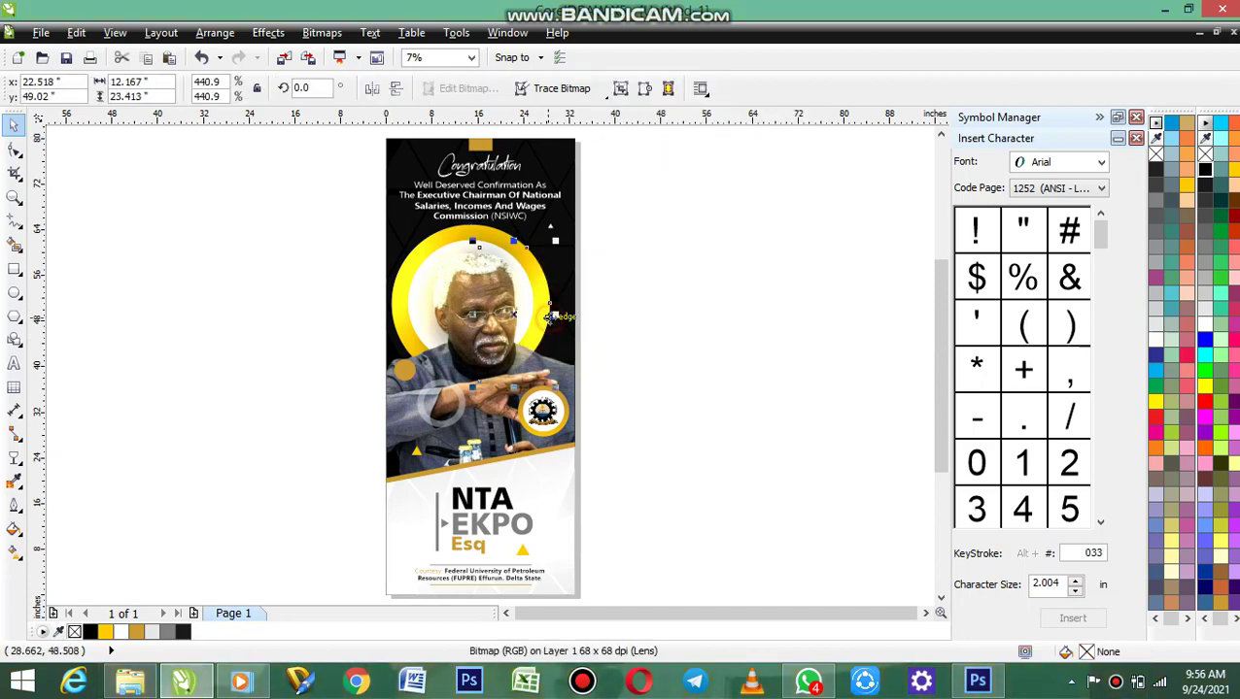
# - Raise the trimmed glow's transparency from 33 to 51 and zoom in to check it
pyautogui.press('z')
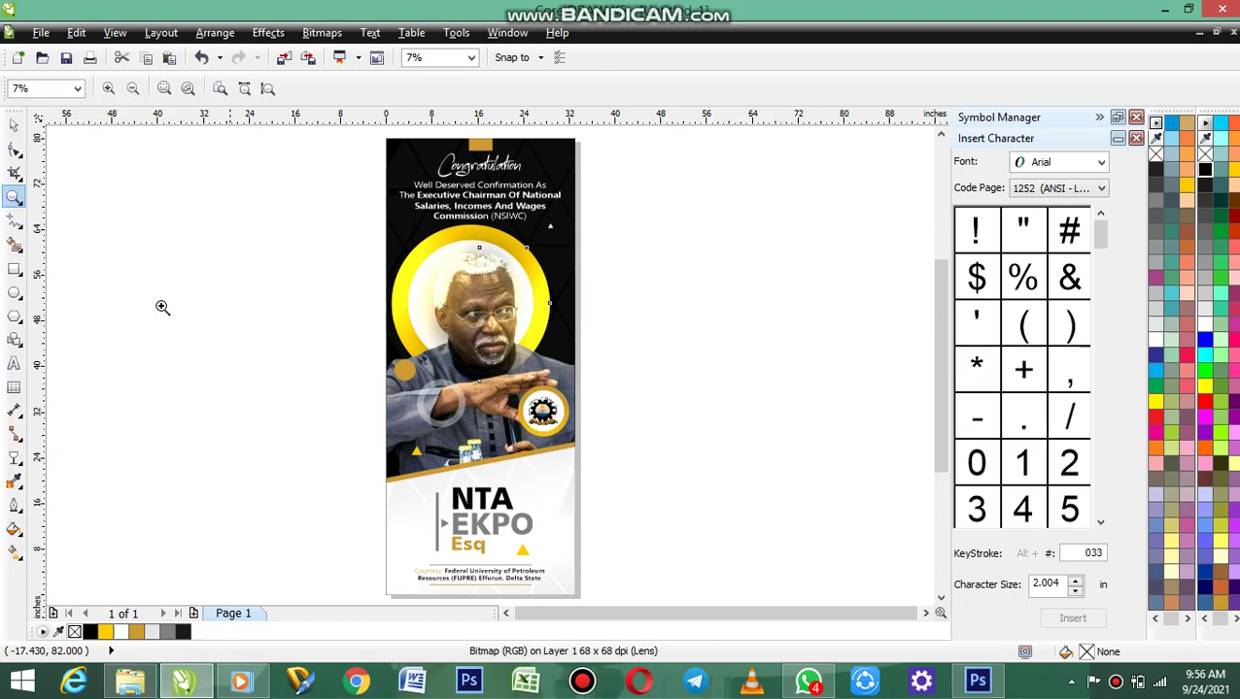
pyautogui.click(14, 457)
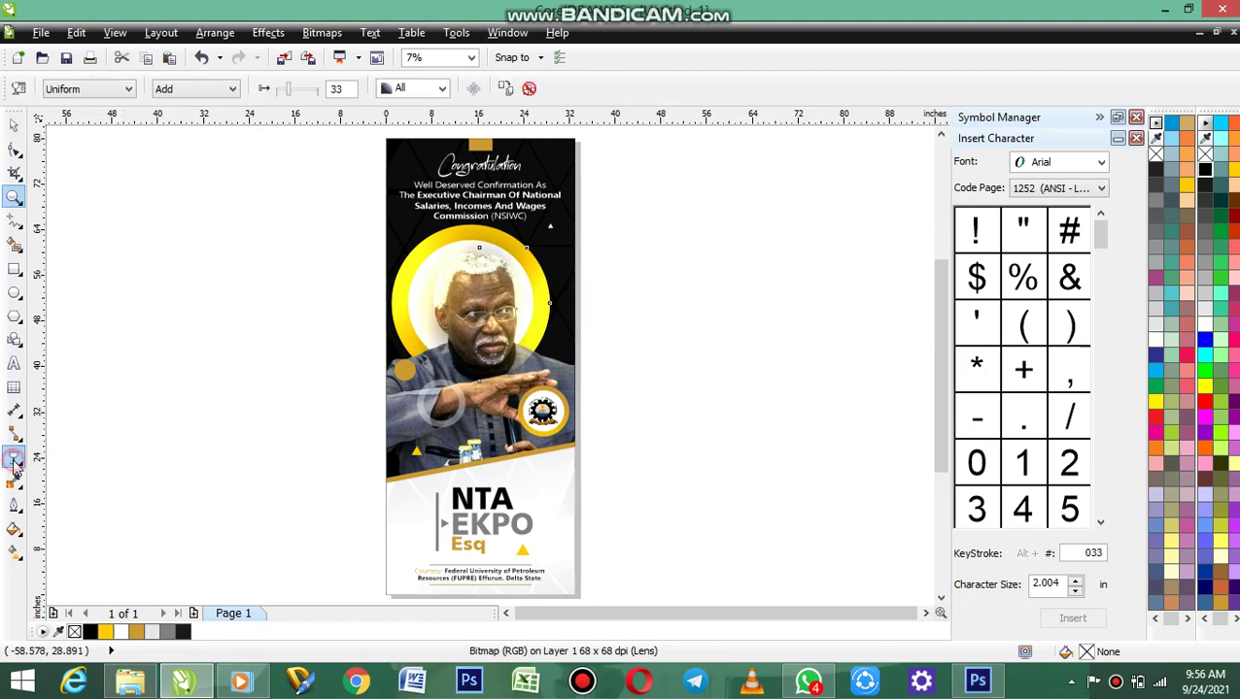
pyautogui.click(300, 89)
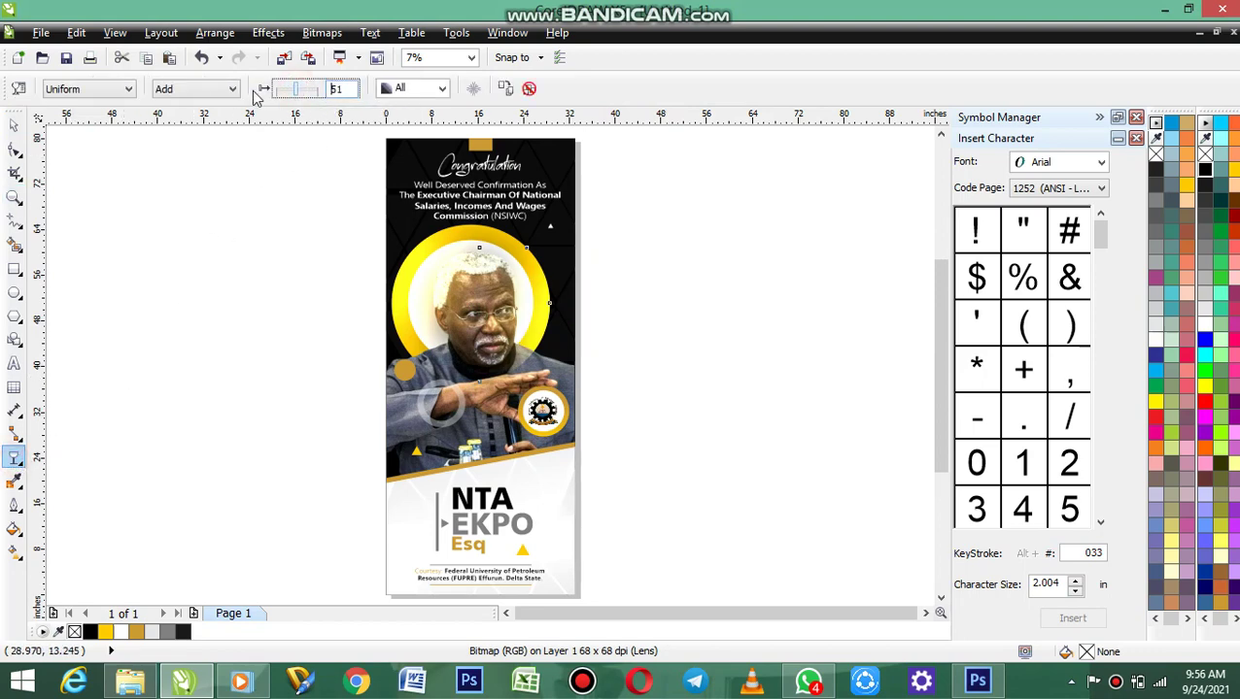
pyautogui.click(14, 124)
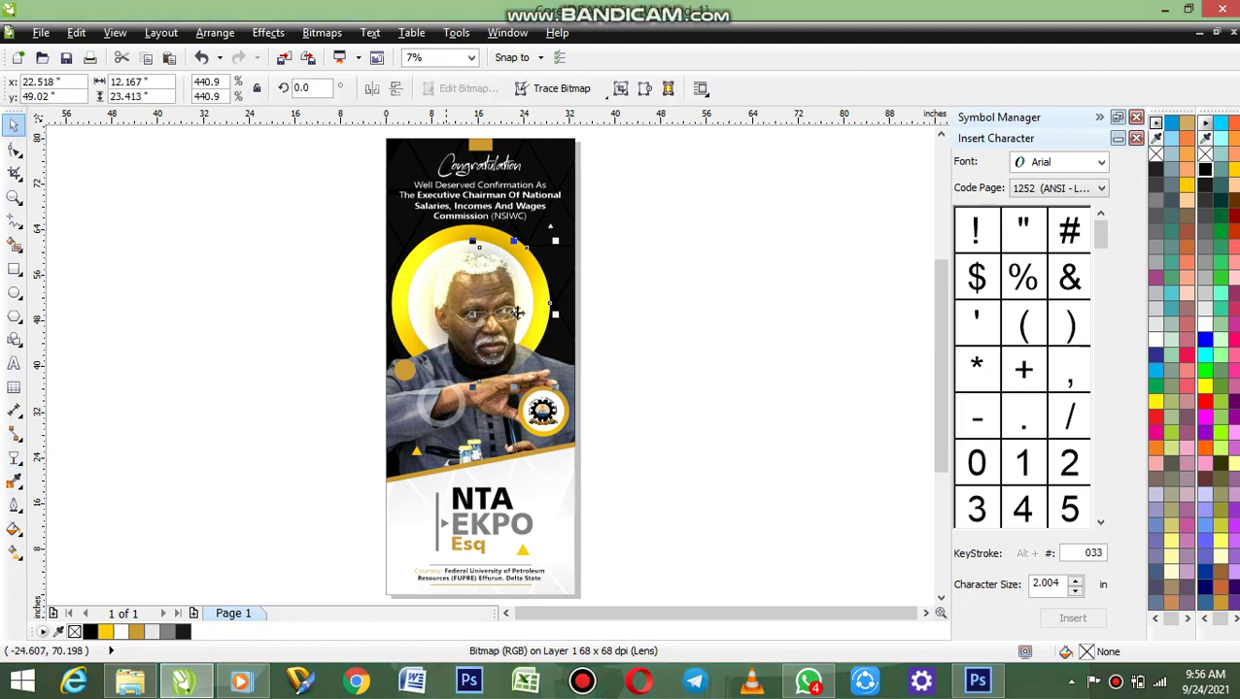
pyautogui.press('z')
pyautogui.moveTo(287, 233); pyautogui.dragTo(738, 558)
pyautogui.press('space')
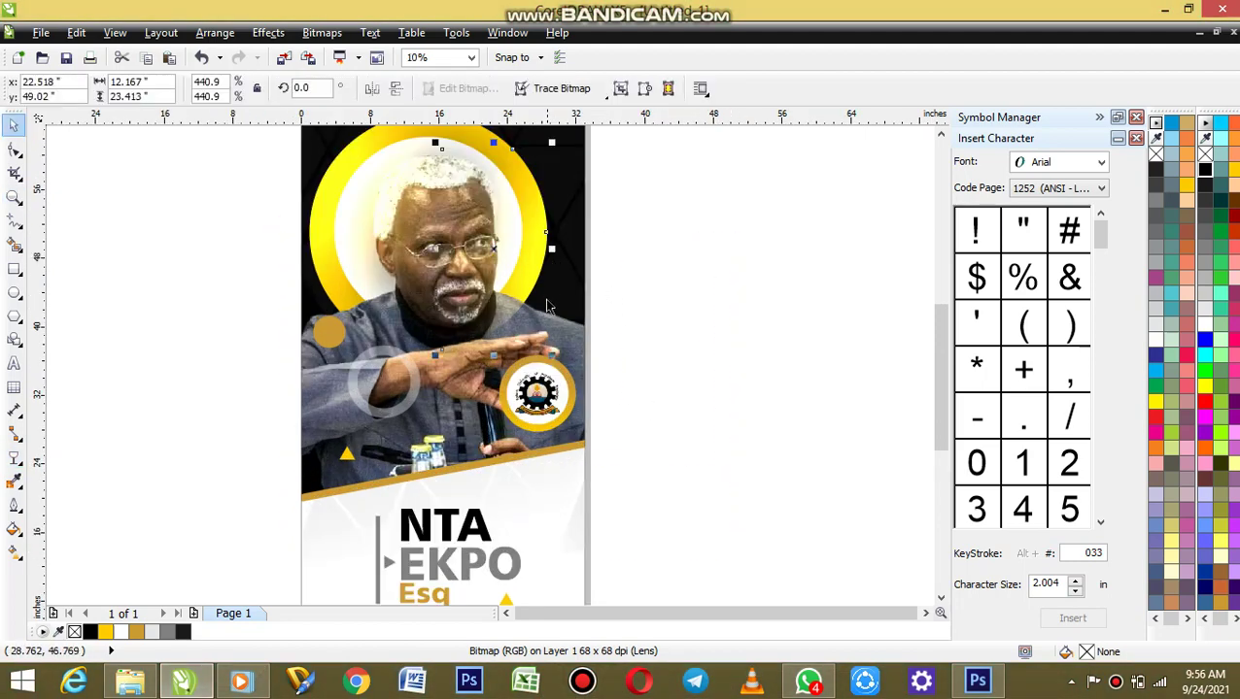
pyautogui.scroll(-1, 547, 307)
pyautogui.press('z')
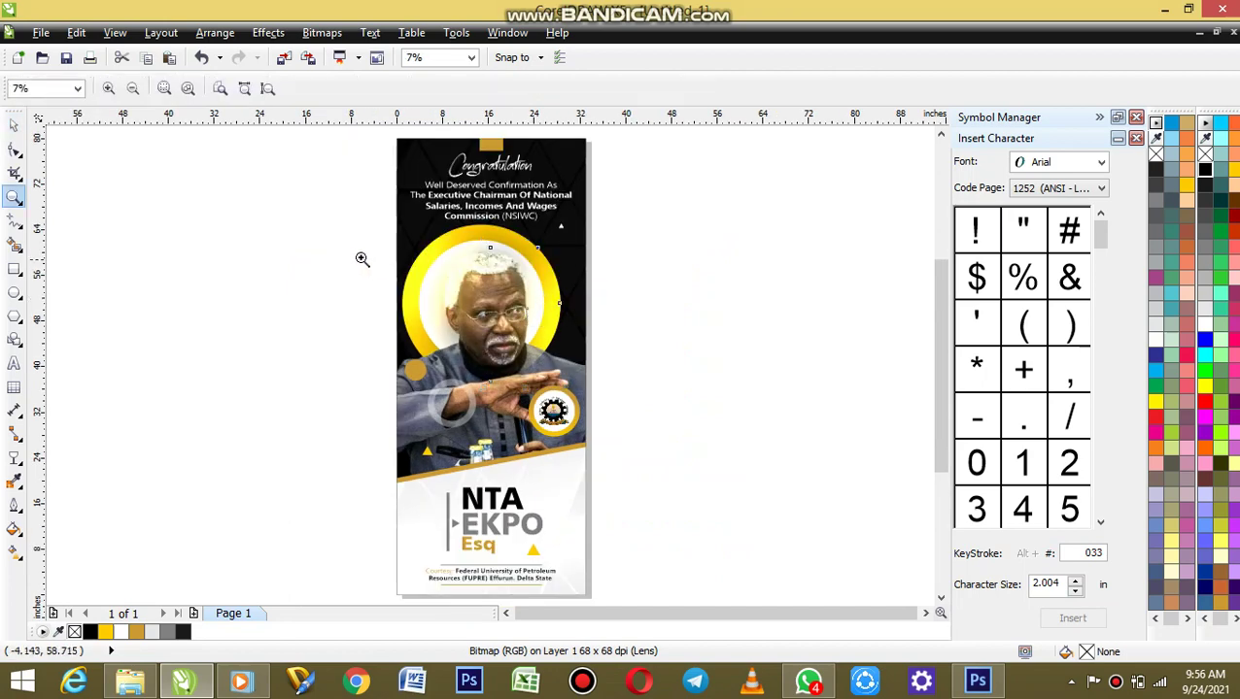
pyautogui.moveTo(362, 258); pyautogui.dragTo(719, 457)
pyautogui.press('space')
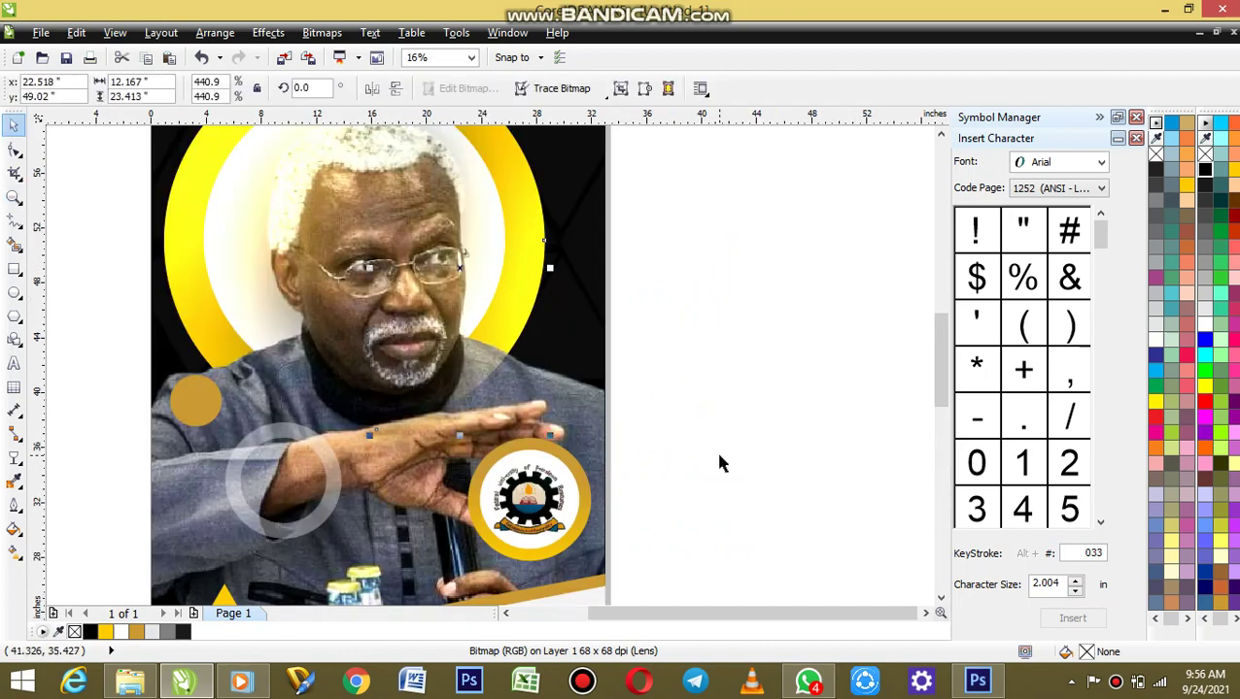
pyautogui.press('F4')
pyautogui.click(693, 425)
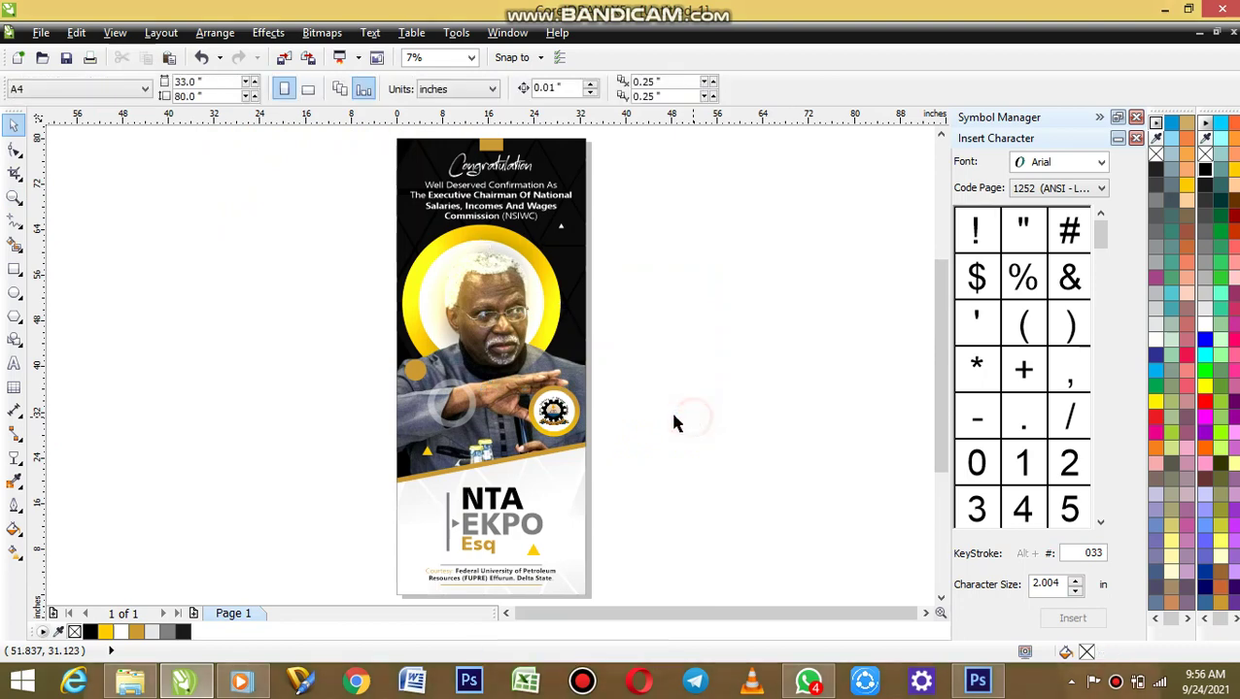
pyautogui.click(561, 352)
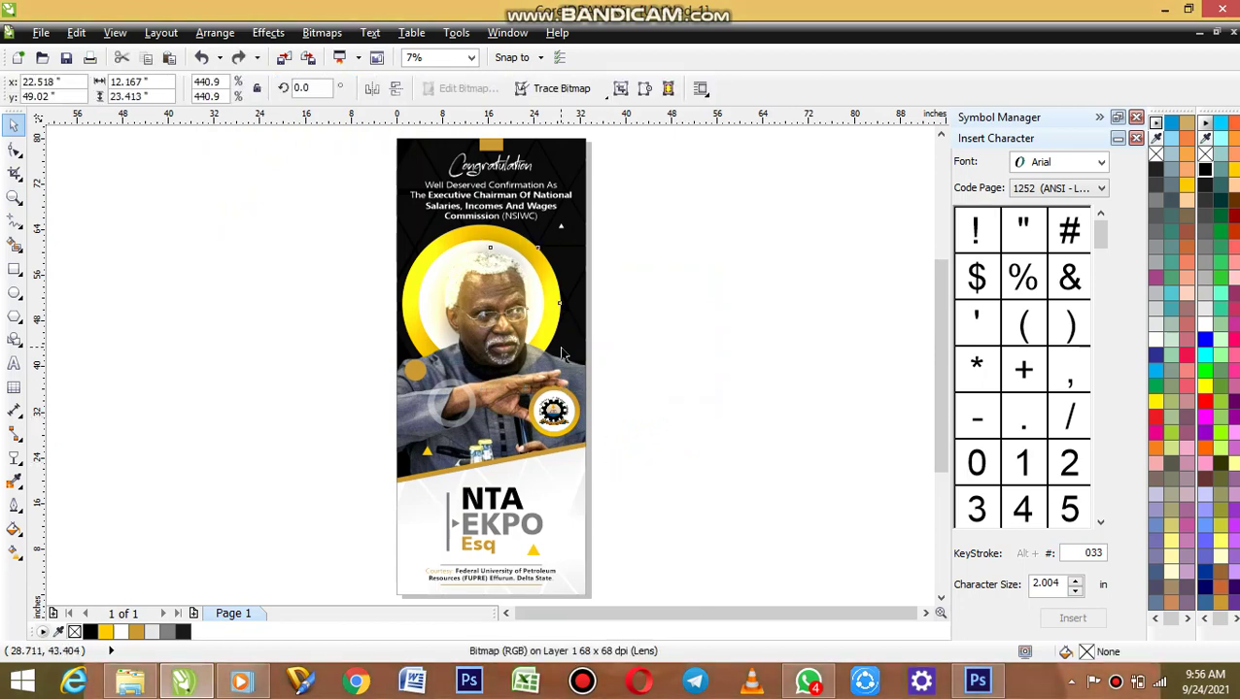
pyautogui.click(645, 332)
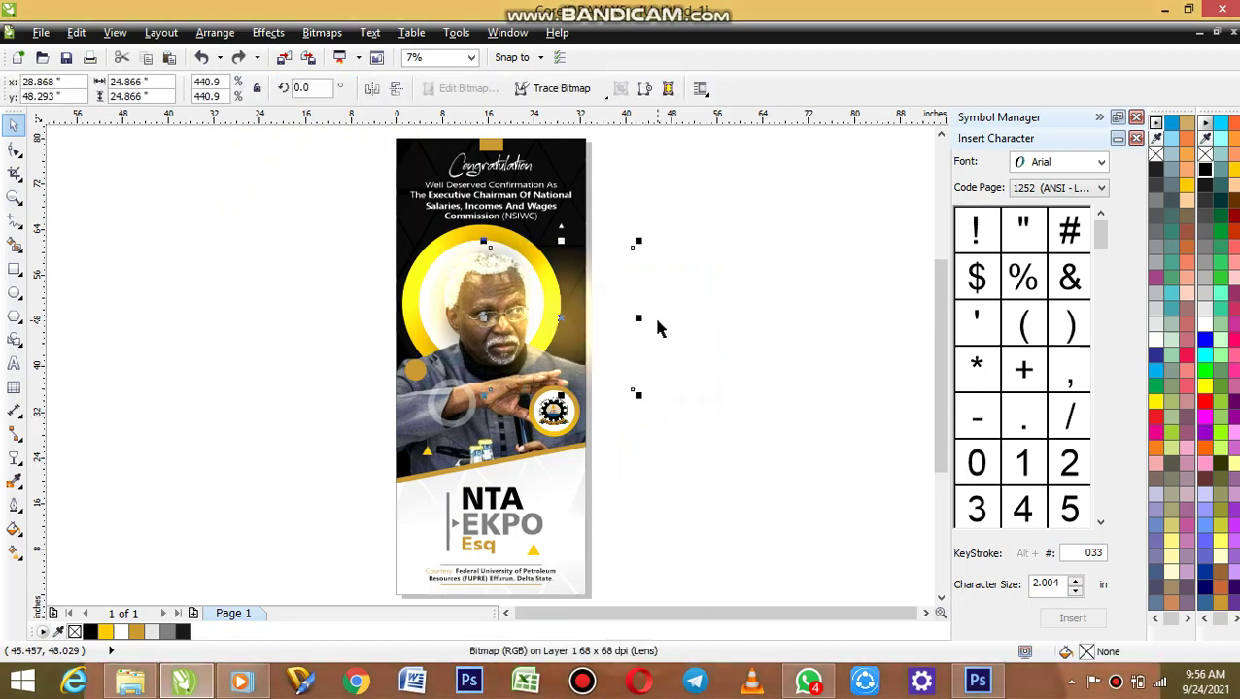
pyautogui.click(656, 328)
pyautogui.click(655, 327)
pyautogui.click(698, 342)
pyautogui.moveTo(568, 313); pyautogui.dragTo(564, 471)
# - Crop off the glow's right side by dragging its nodes with the Shape tool
pyautogui.press('z')
pyautogui.moveTo(296, 371); pyautogui.dragTo(719, 570)
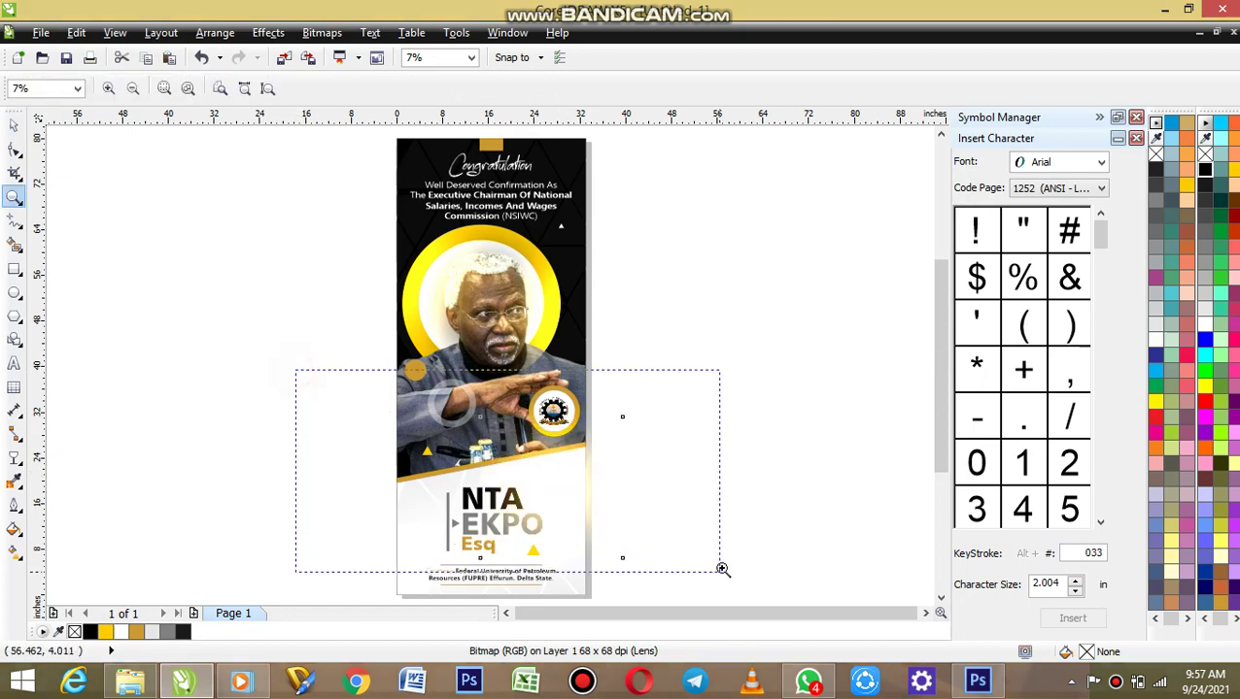
pyautogui.press('space')
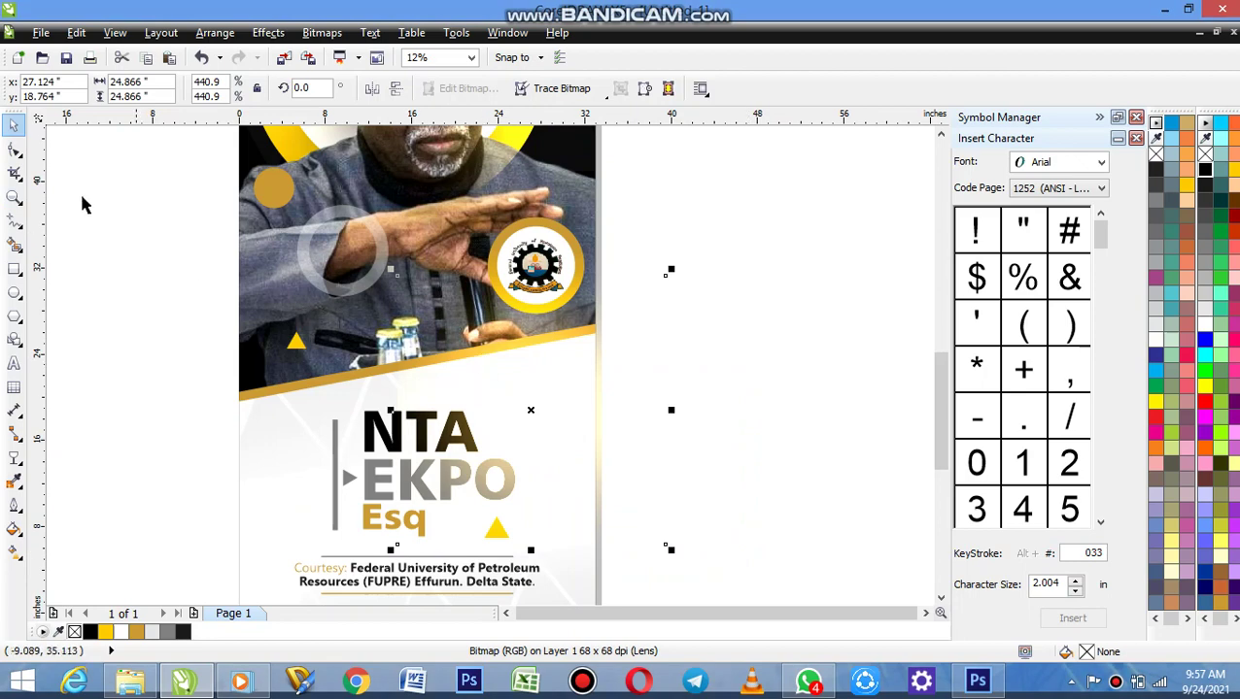
pyautogui.click(14, 149)
pyautogui.scroll(-1, 700, 505)
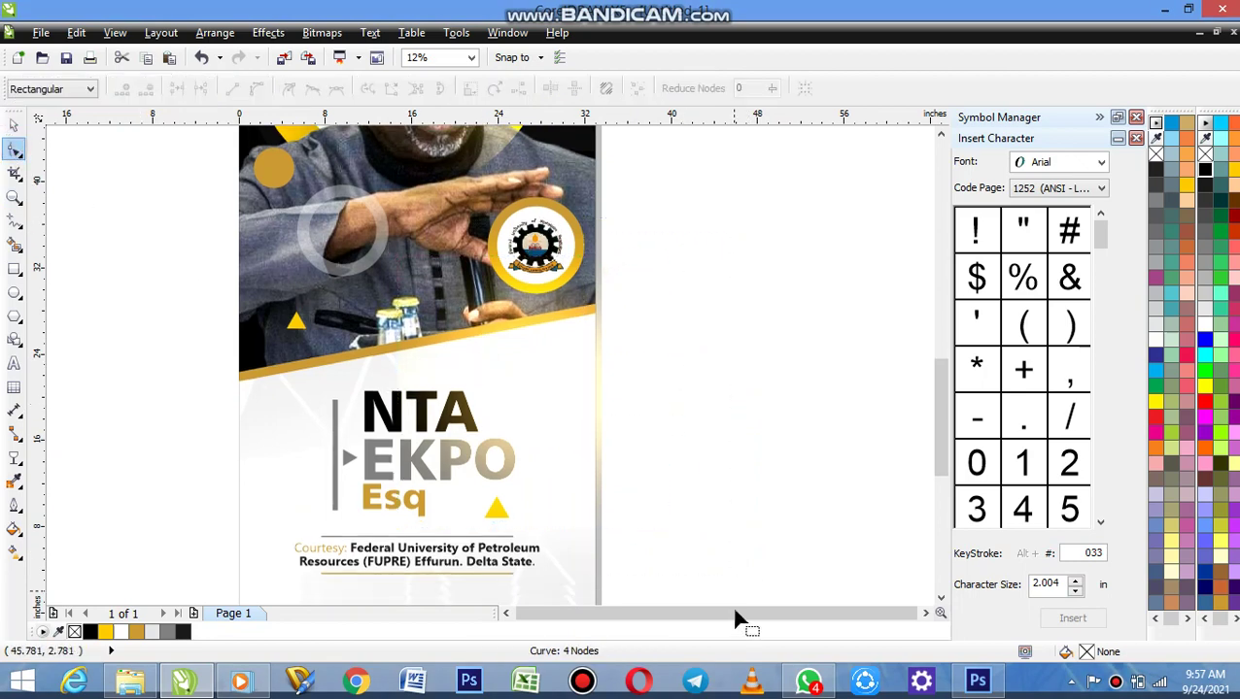
pyautogui.moveTo(666, 528); pyautogui.dragTo(597, 527)
pyautogui.press('space')
pyautogui.press('F4')
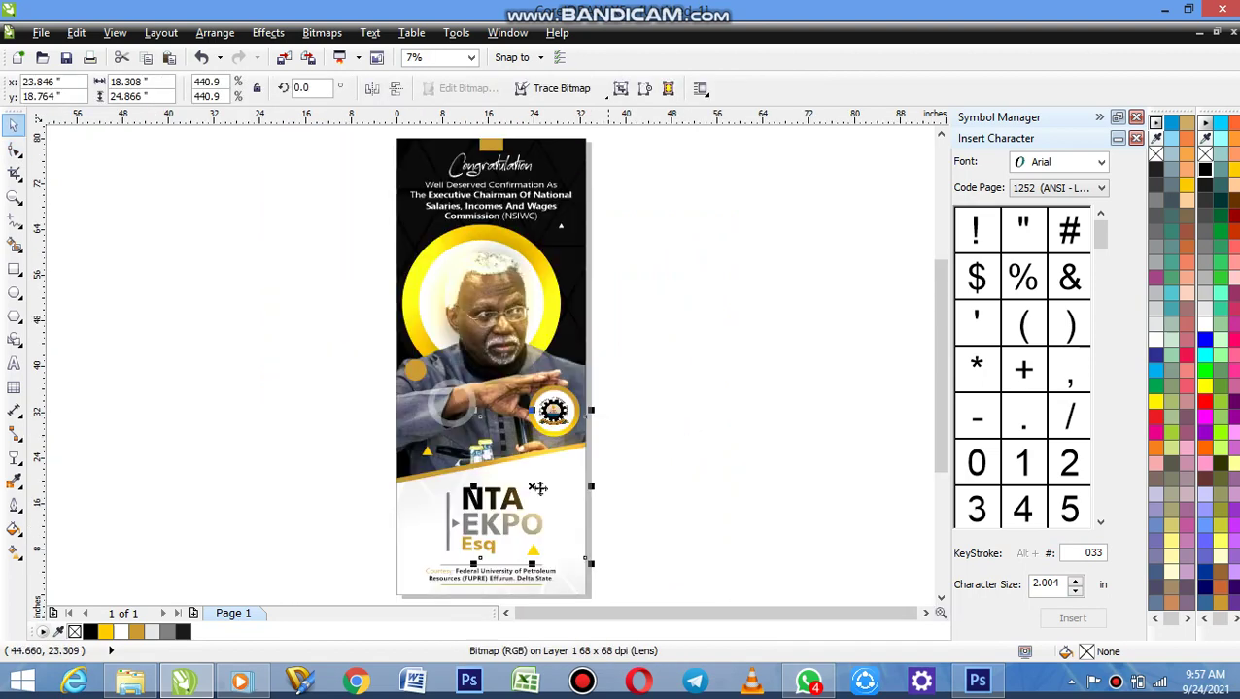
# - Rotate the glow 180° and place it beside the NTA name, undoing a trial alignment
pyautogui.moveTo(550, 487); pyautogui.dragTo(420, 506)
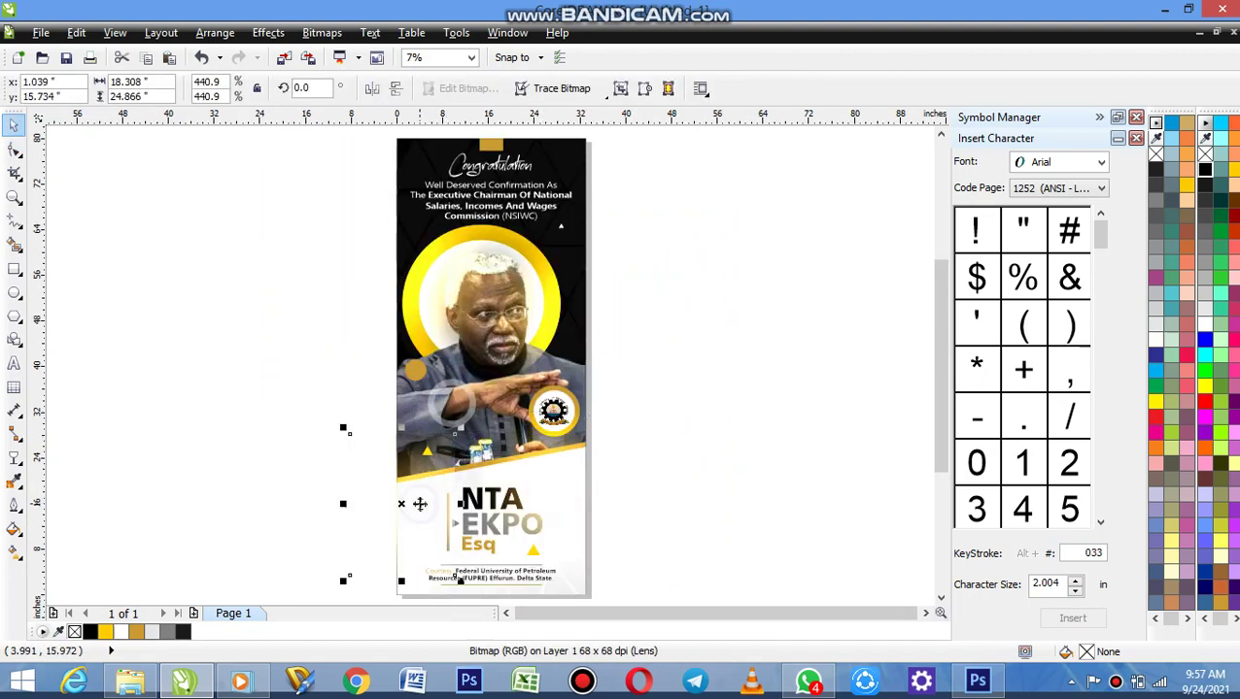
pyautogui.click(372, 90)
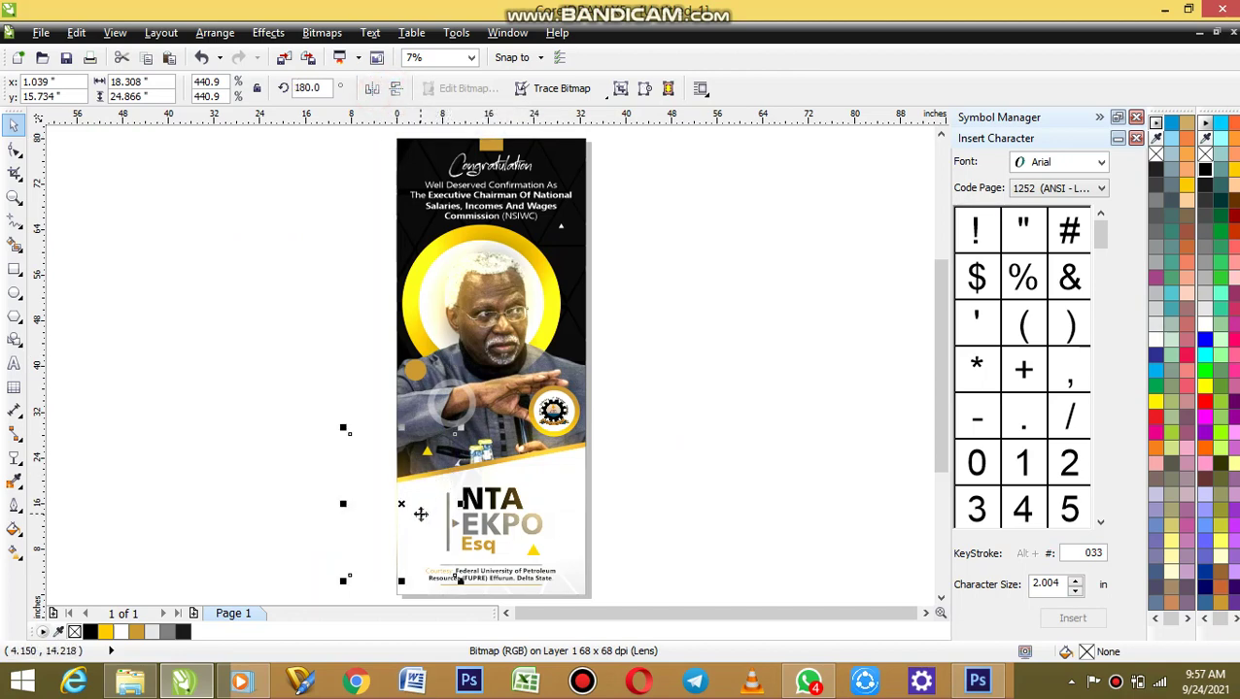
pyautogui.moveTo(412, 524); pyautogui.dragTo(412, 543)
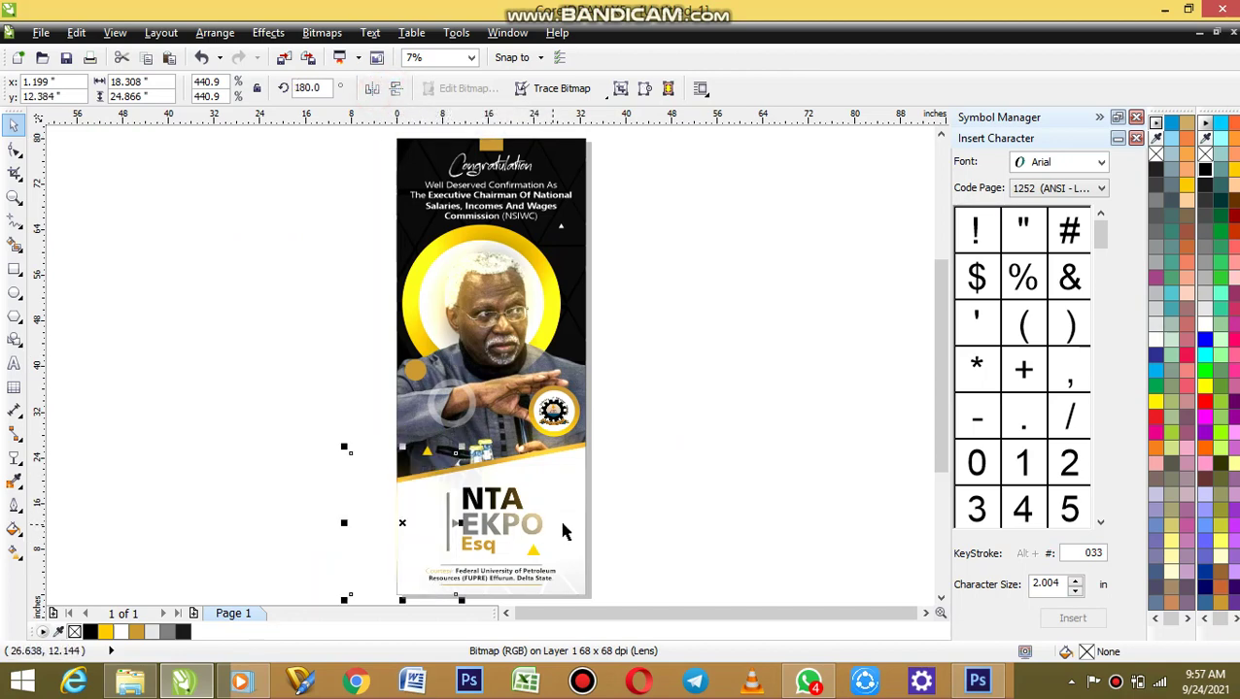
pyautogui.keyDown('shift'); pyautogui.click(582, 589); pyautogui.keyUp('shift')
pyautogui.press('c')
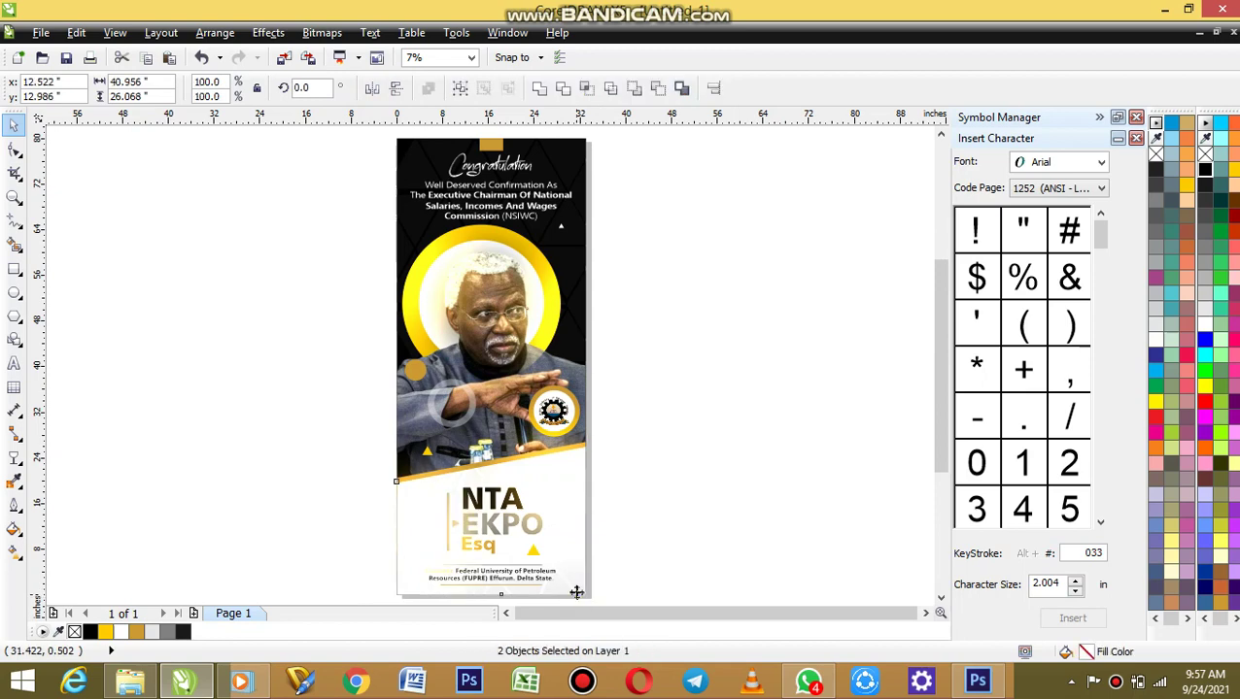
pyautogui.hotkey('ctrl', 'z')
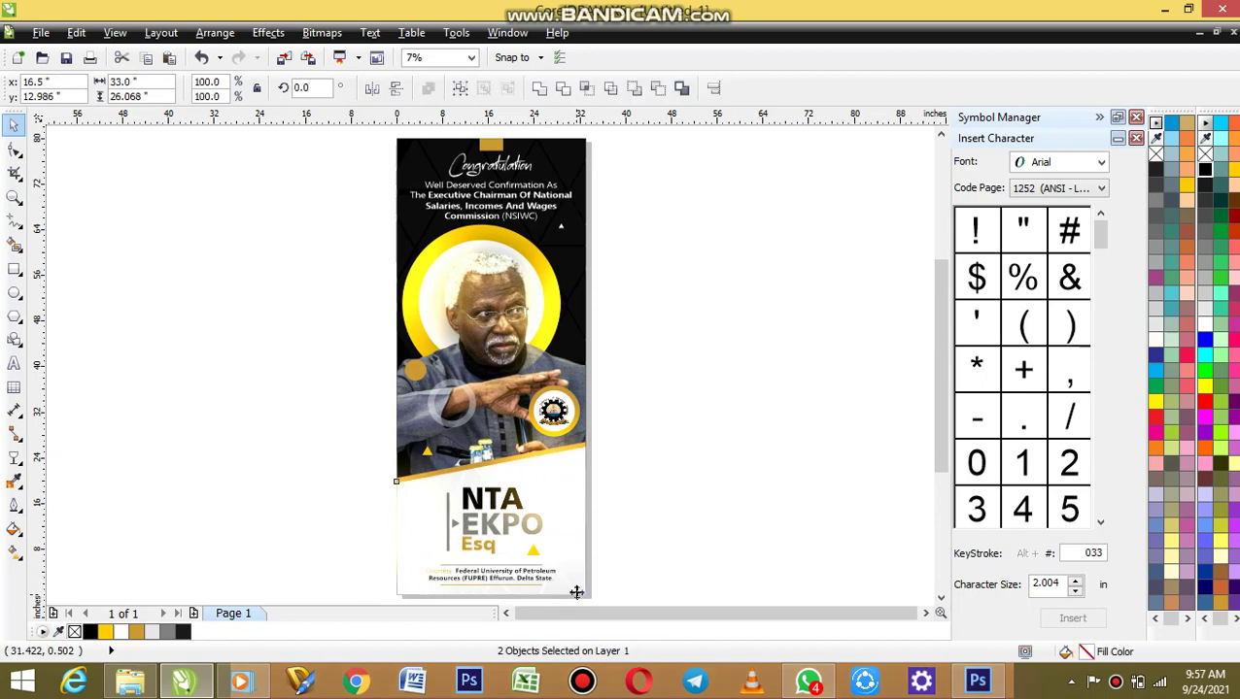
pyautogui.click(376, 518)
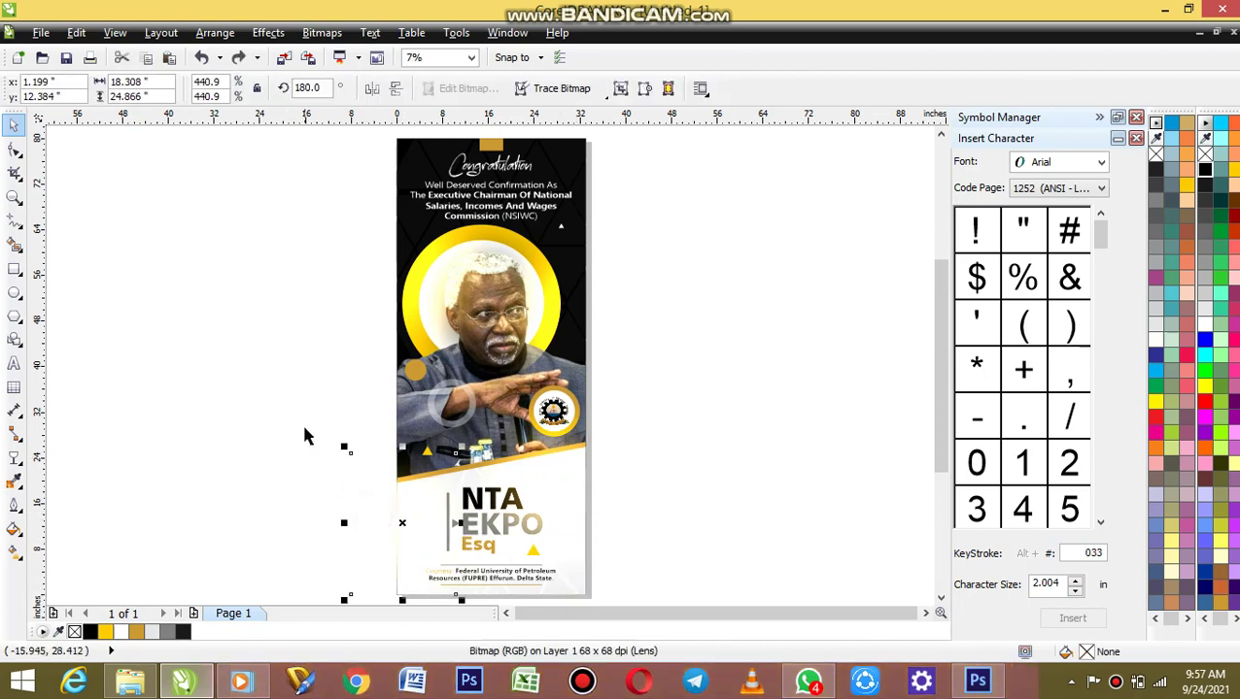
pyautogui.press('F10')
pyautogui.moveTo(296, 424); pyautogui.dragTo(398, 560)
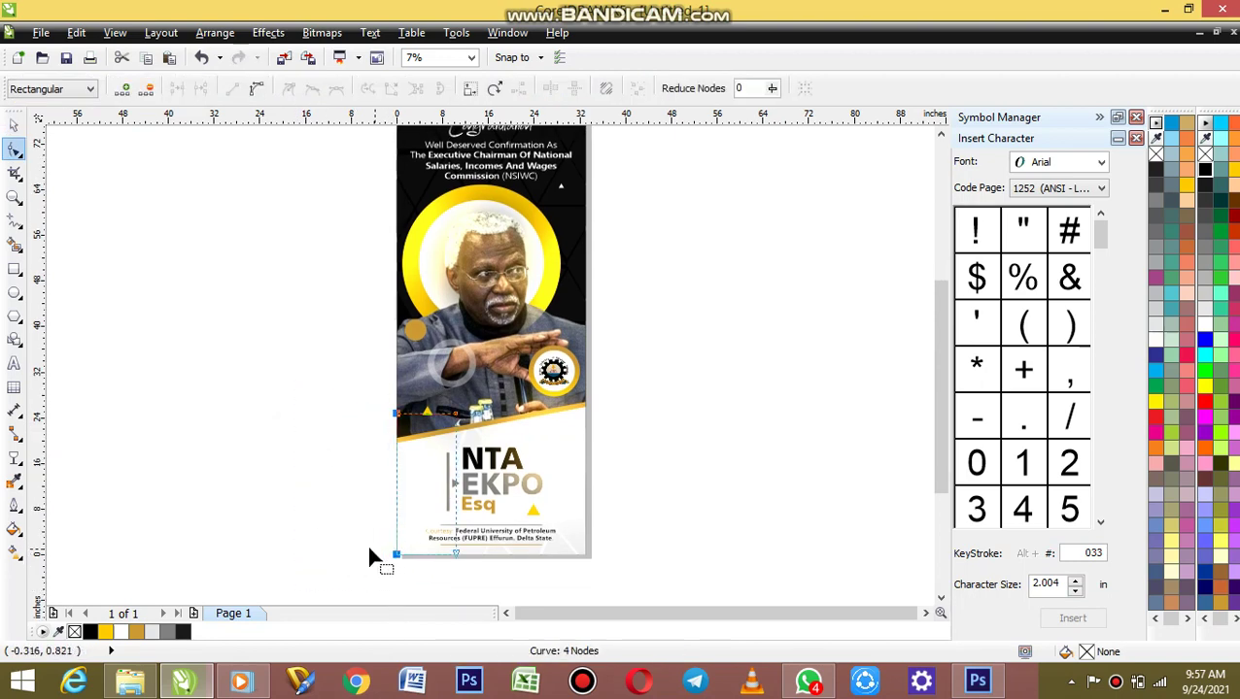
pyautogui.press('space')
pyautogui.moveTo(649, 411); pyautogui.dragTo(421, 522)
pyautogui.click(634, 483)
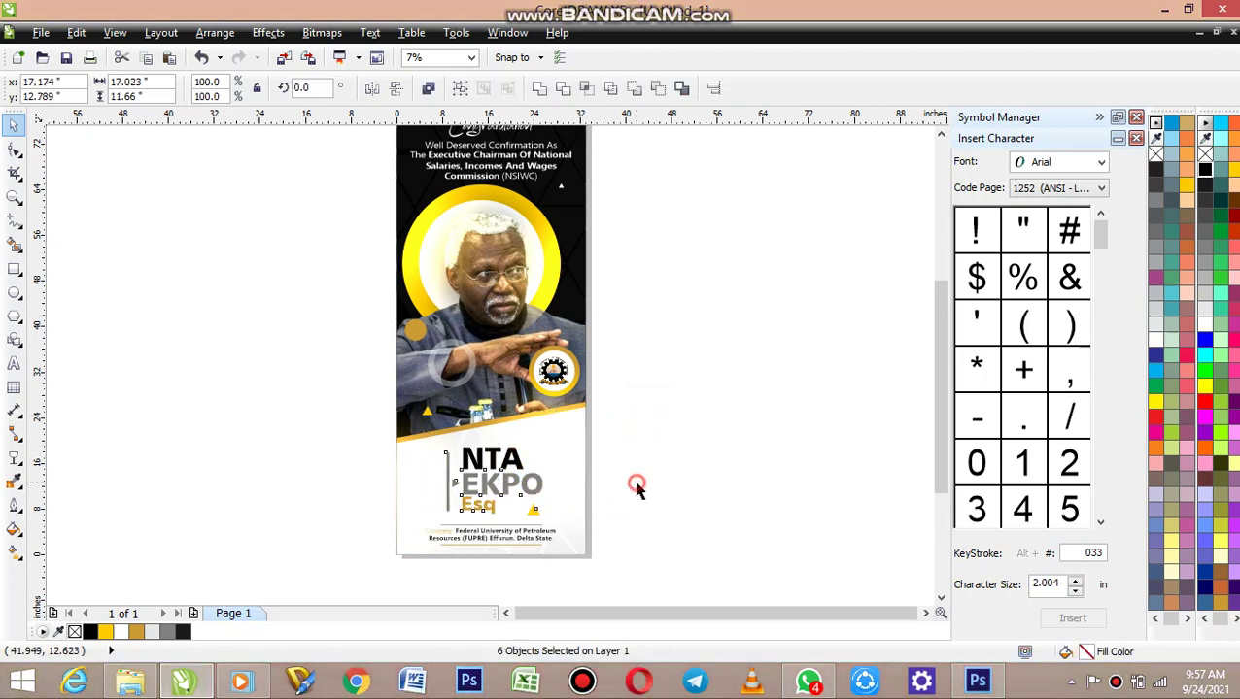
pyautogui.scroll(1, 636, 483)
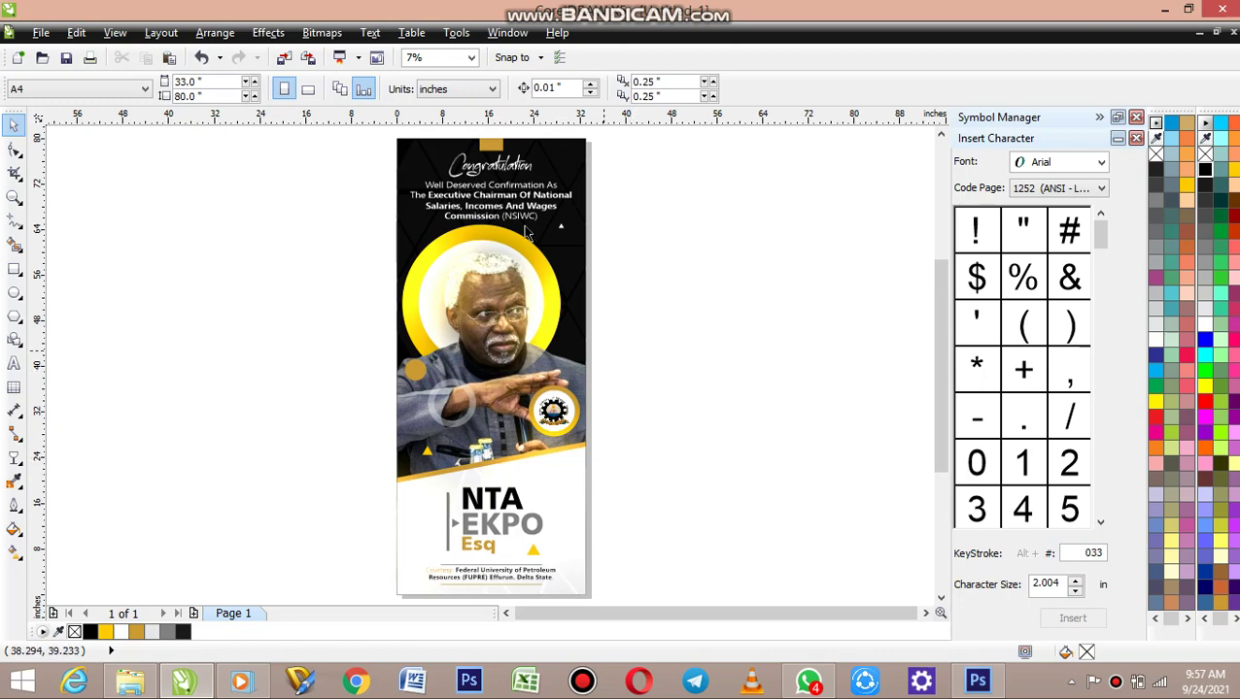
# - Colour the Congratulation heading gold and preview the whole banner full screen
pyautogui.click(523, 175)
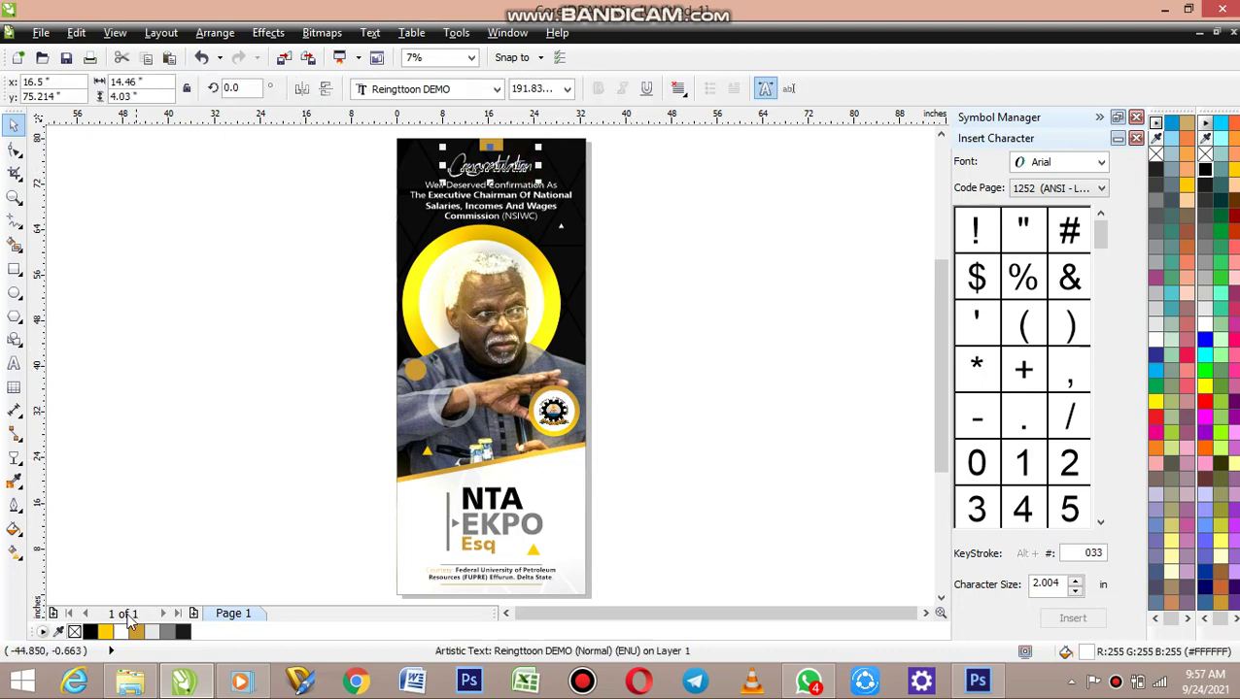
pyautogui.click(107, 632)
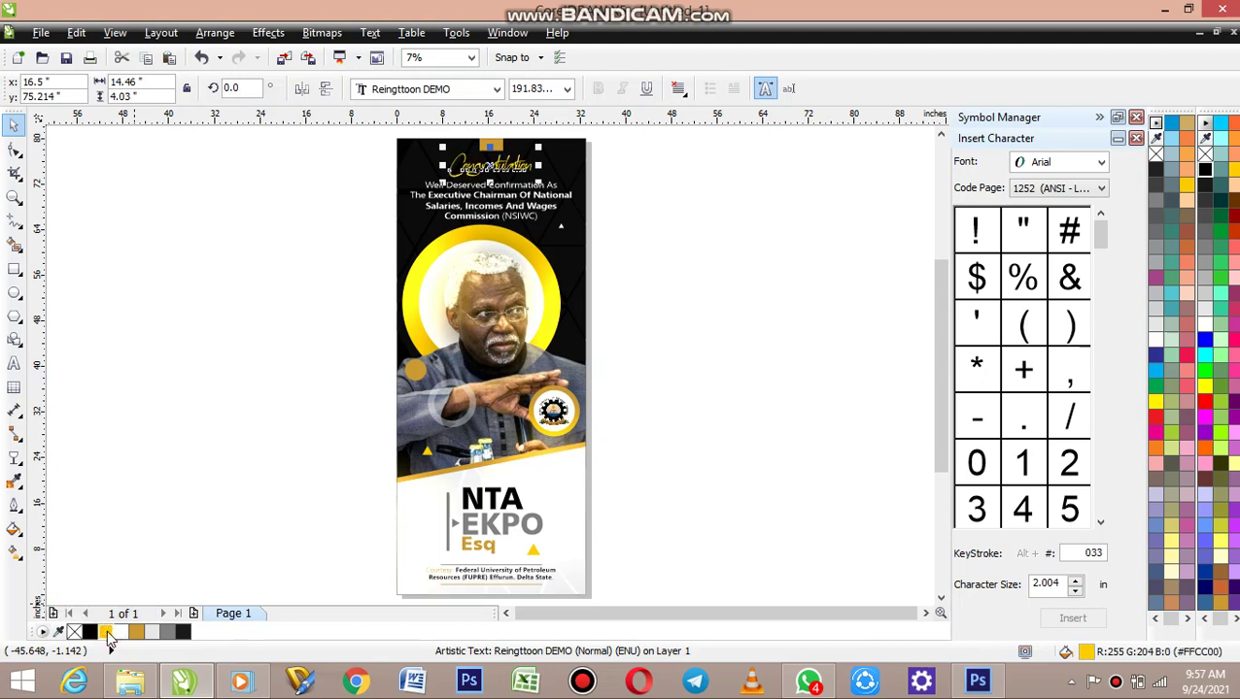
pyautogui.click(238, 423)
pyautogui.press('F9')
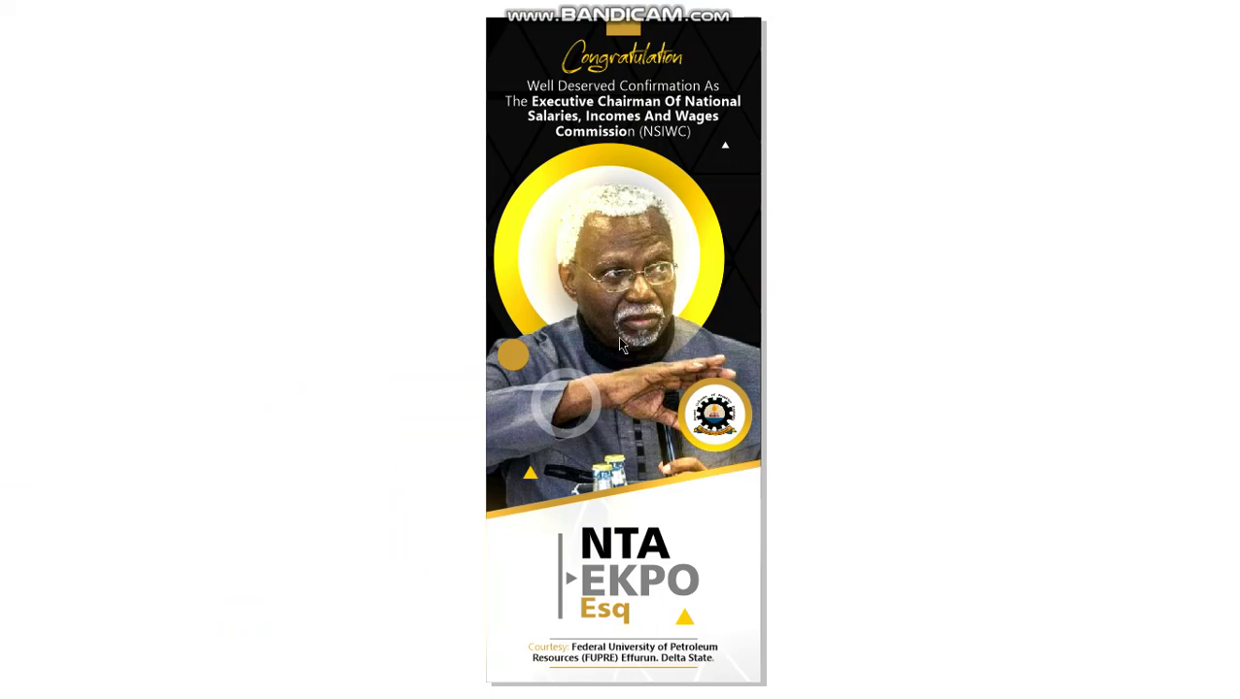
pyautogui.click(618, 339)
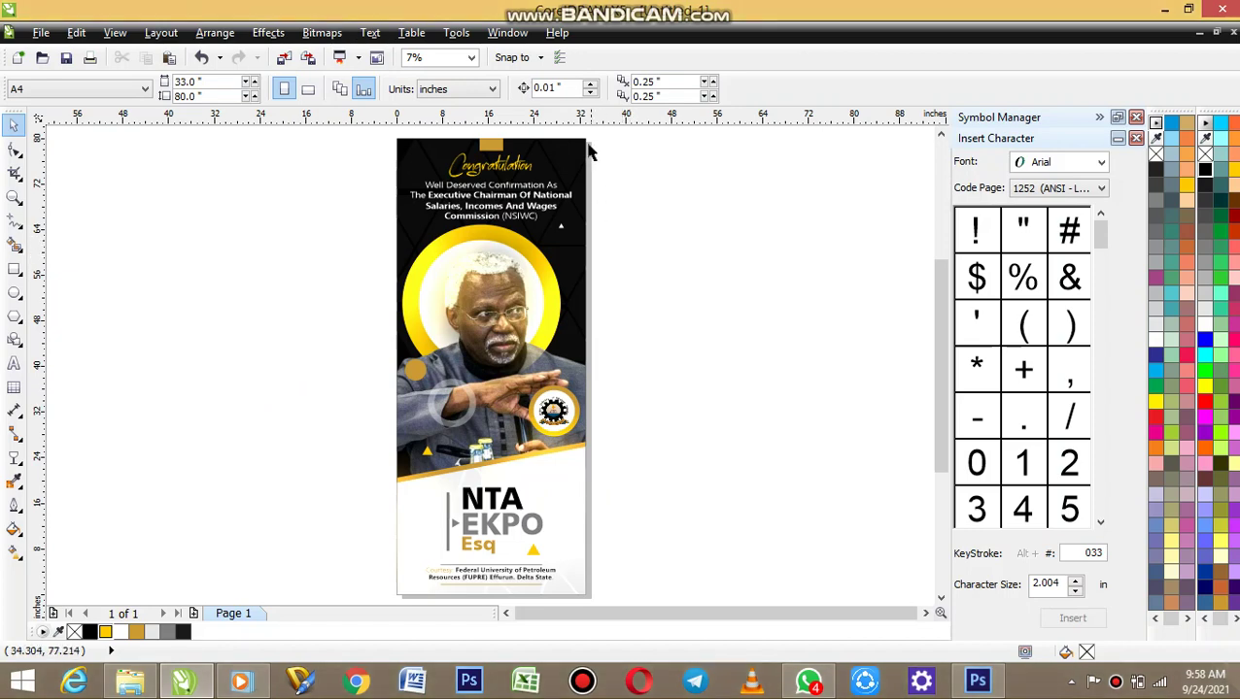
# - Undo the gold and fill the Congratulation heading with grey #808080 instead
pyautogui.moveTo(574, 8)
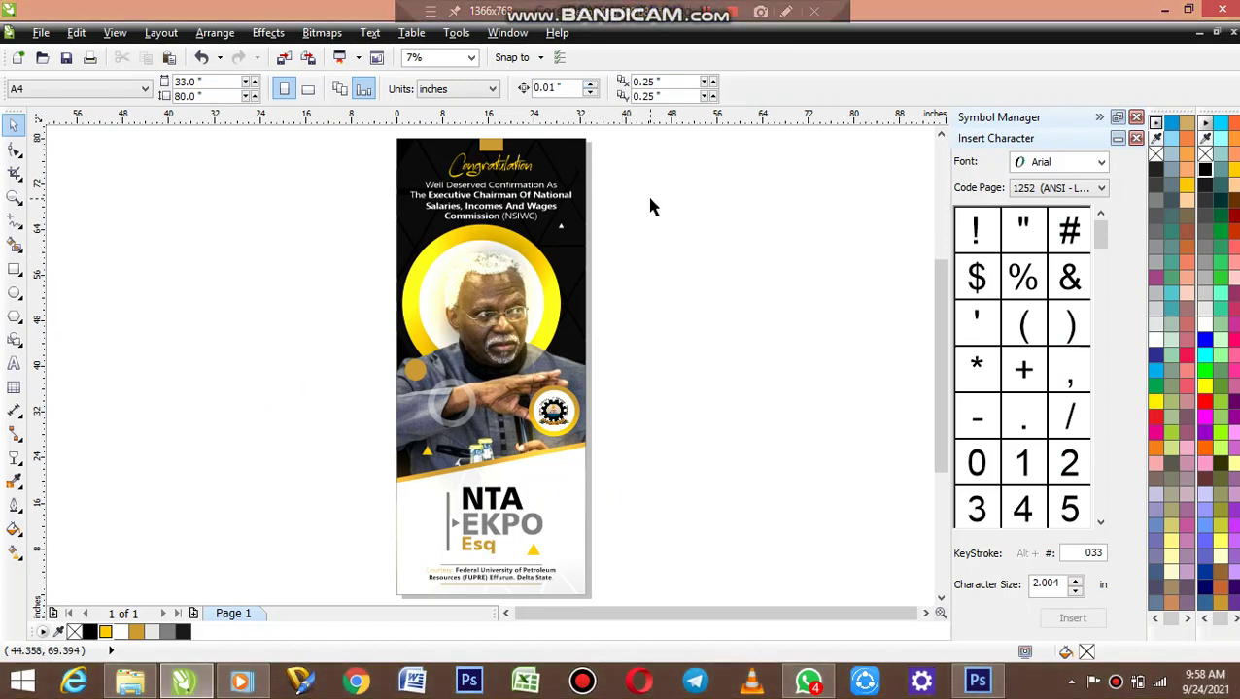
pyautogui.click(513, 177)
pyautogui.hotkey('ctrl', 'z')
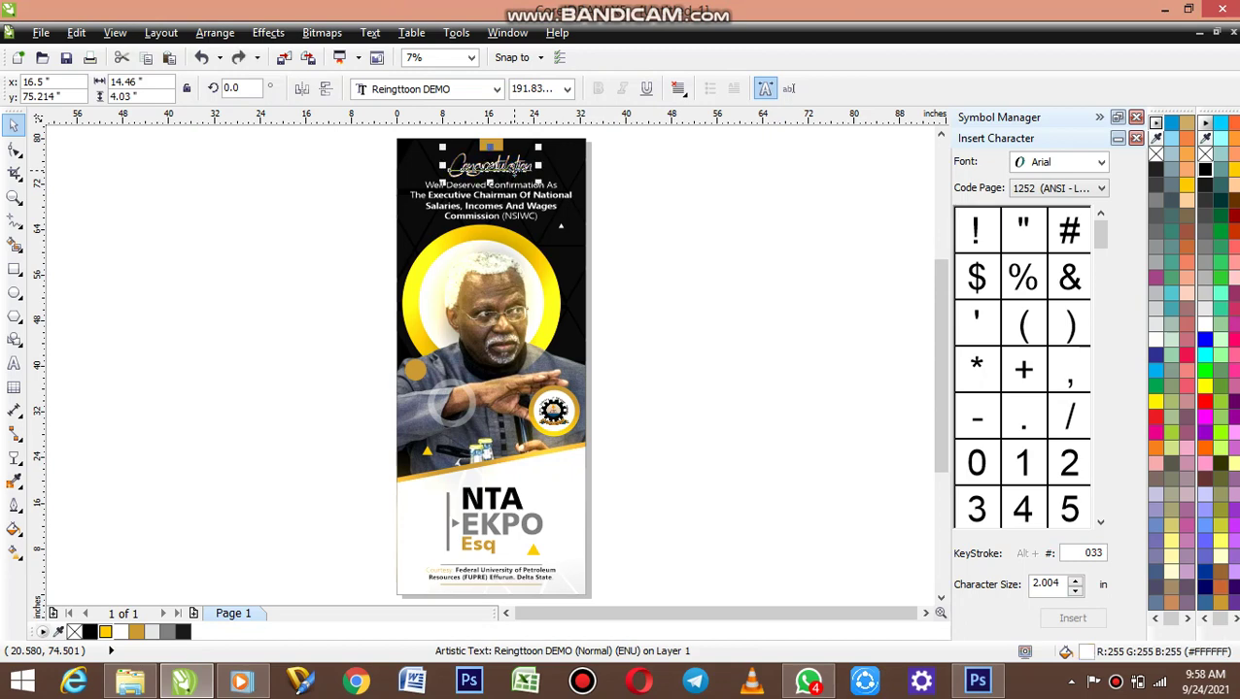
pyautogui.click(167, 632)
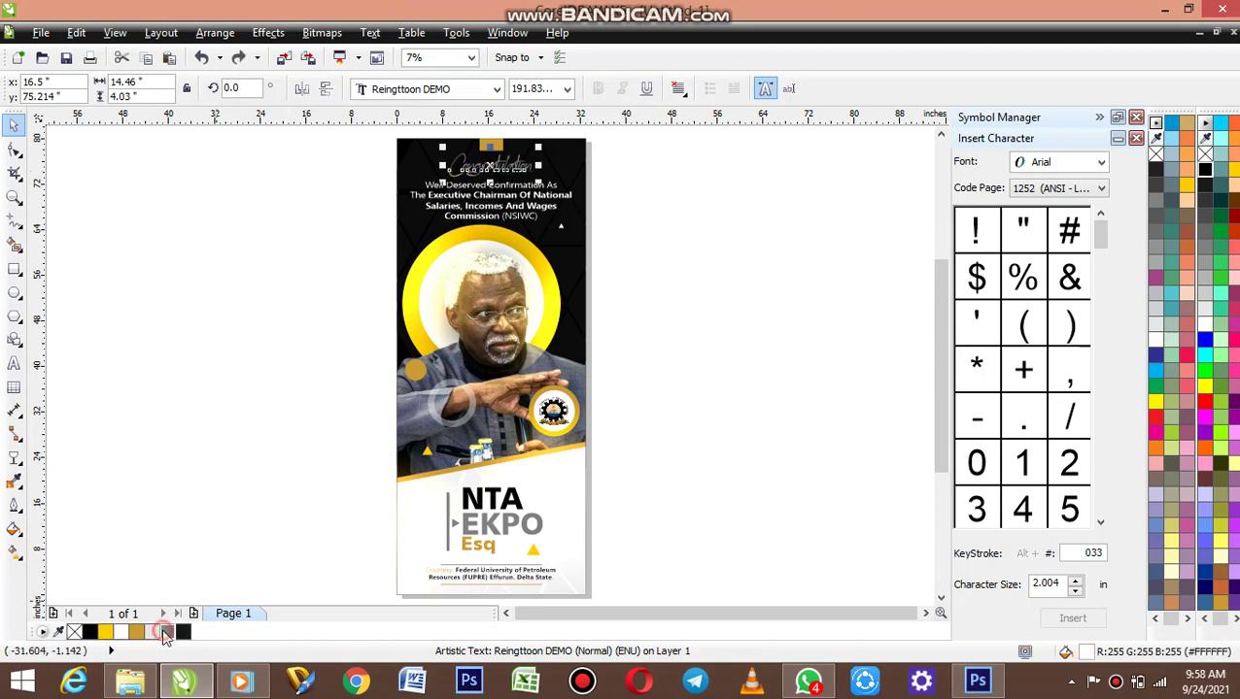
pyautogui.click(210, 502)
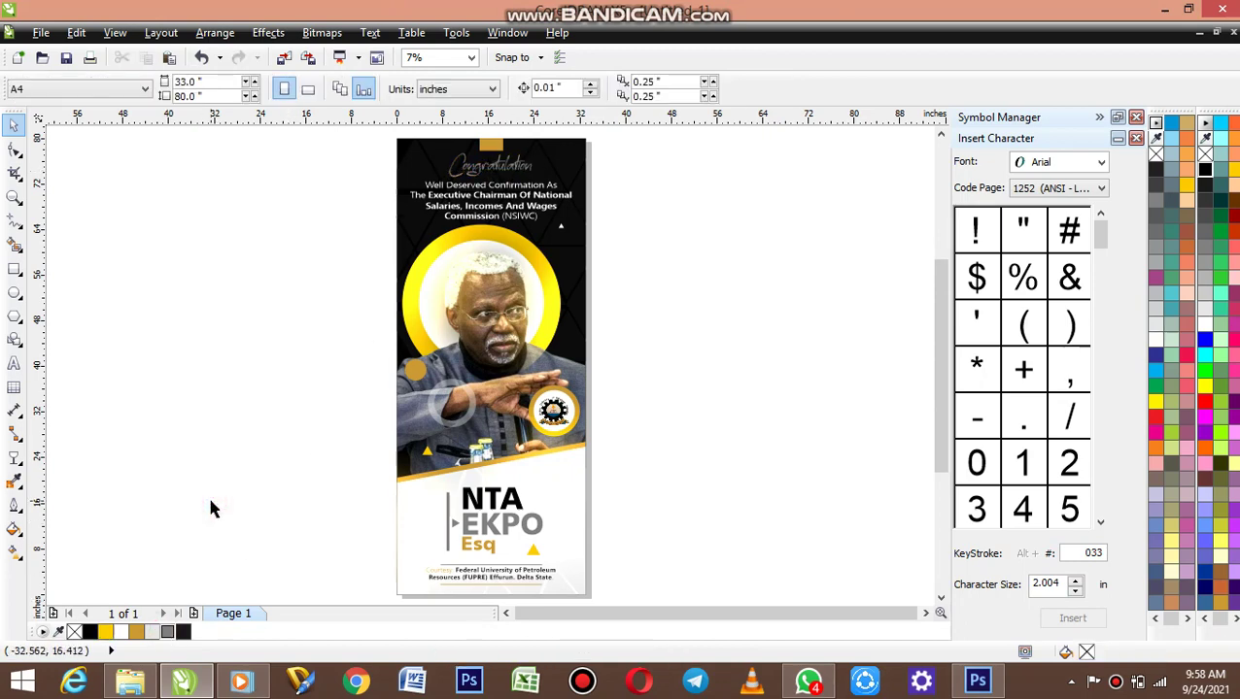
# - Zoom into the header and recolour the Congratulation heading, settling on bright Deep Yellow
pyautogui.press('z')
pyautogui.moveTo(358, 148); pyautogui.dragTo(530, 171)
pyautogui.press('space')
pyautogui.press('F3')
pyautogui.press('z')
pyautogui.moveTo(385, 152); pyautogui.dragTo(679, 214)
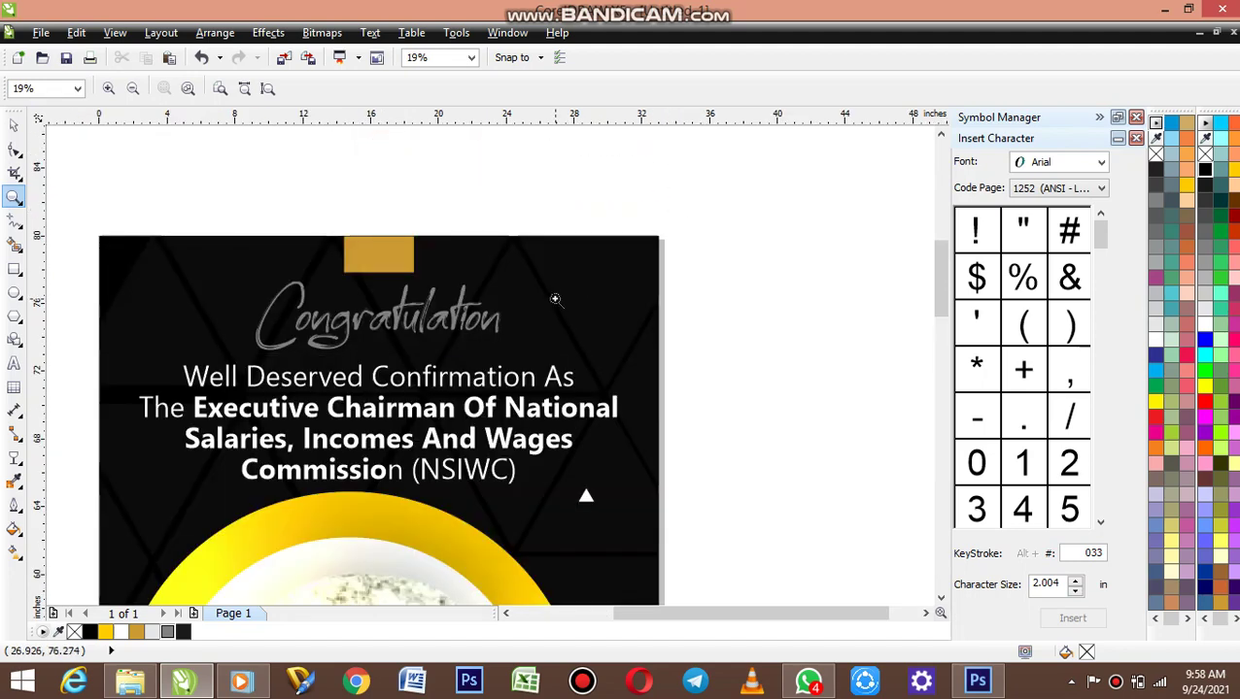
pyautogui.press('space')
pyautogui.click(429, 326)
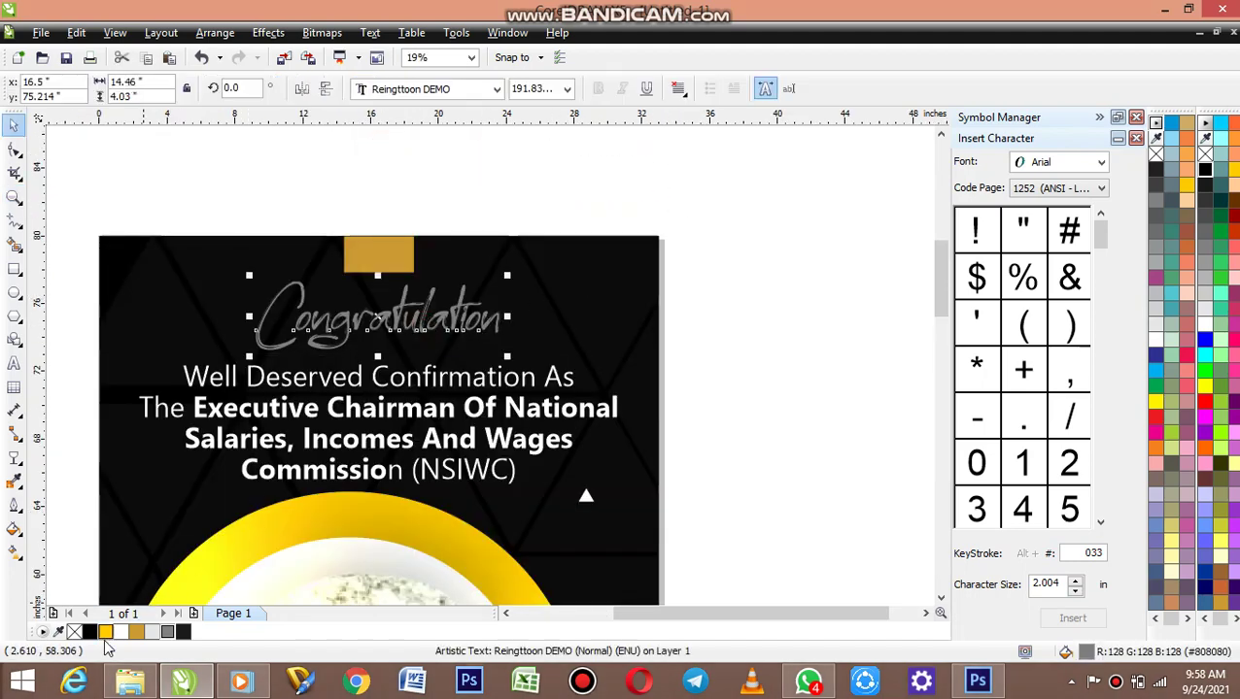
pyautogui.click(135, 632)
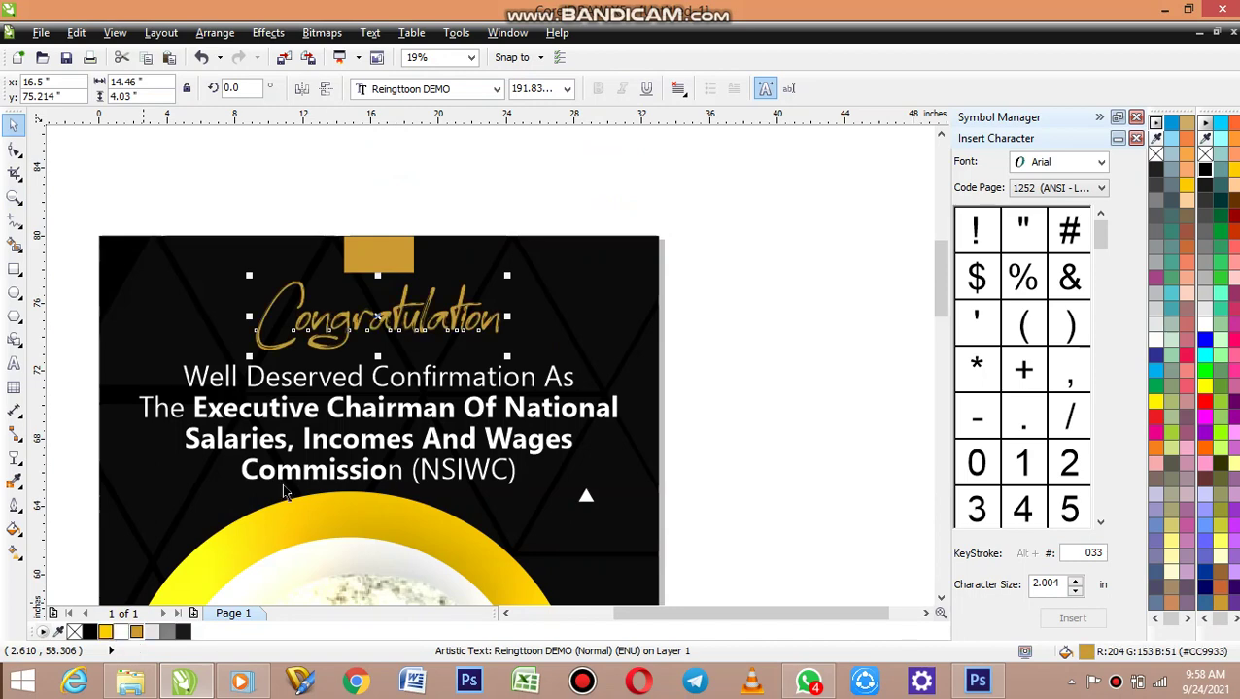
pyautogui.press('F3')
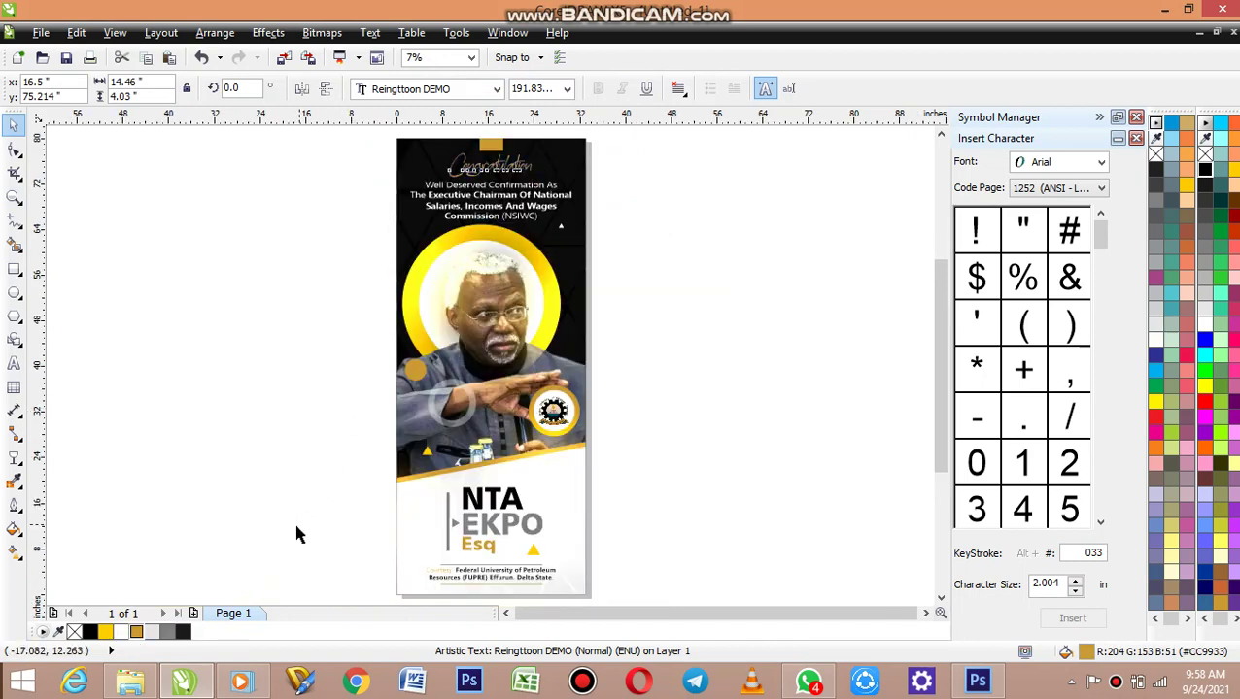
pyautogui.click(105, 632)
# - Nudge the heading slightly lower, try gold, then revert to bright yellow
pyautogui.press('z')
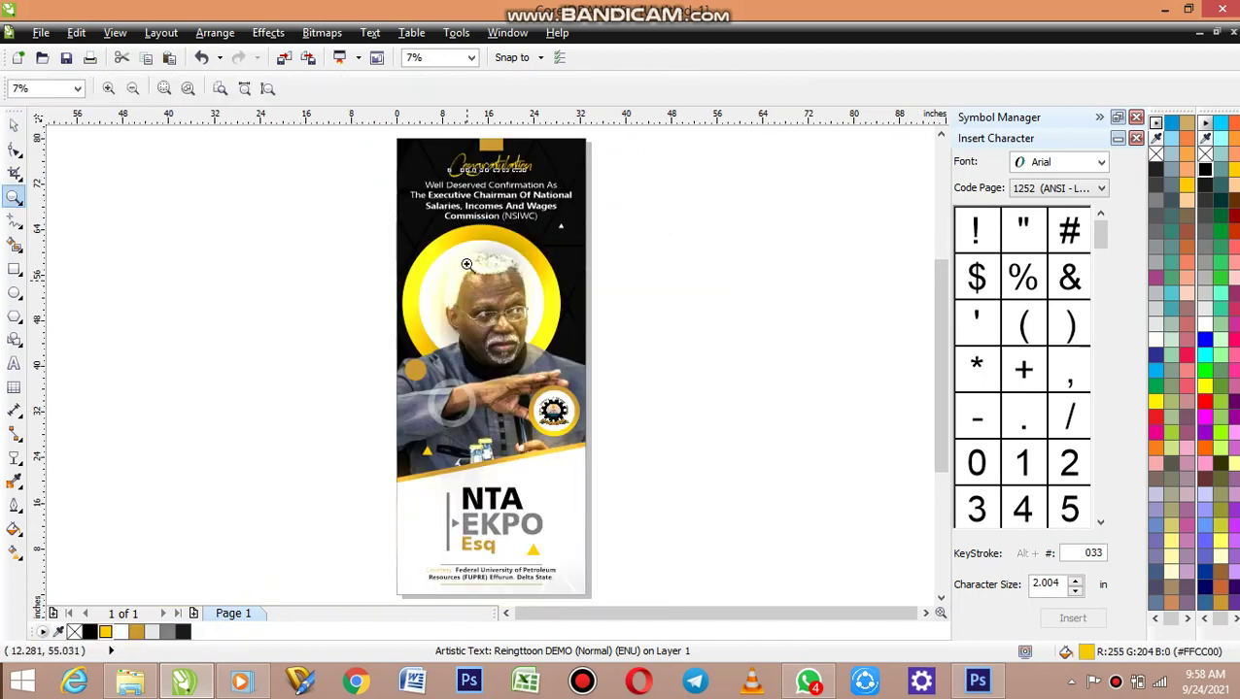
pyautogui.moveTo(421, 148); pyautogui.dragTo(561, 185)
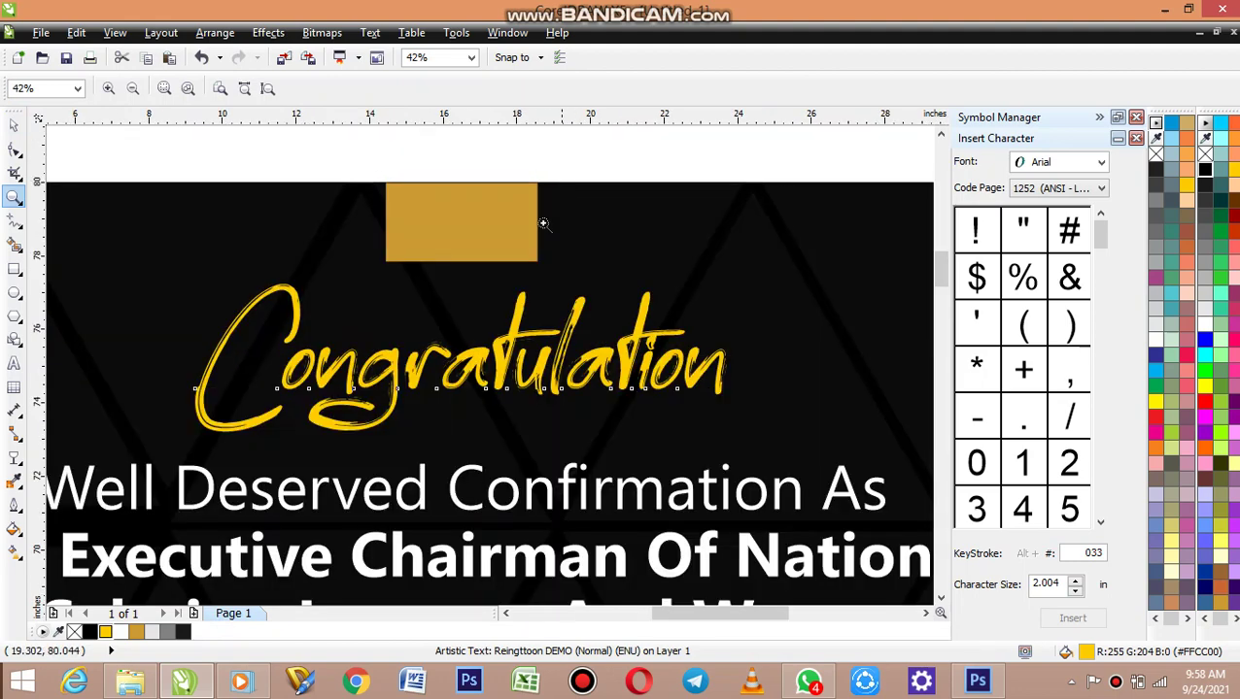
pyautogui.press('space')
pyautogui.moveTo(476, 357); pyautogui.dragTo(476, 363)
pyautogui.click(136, 632)
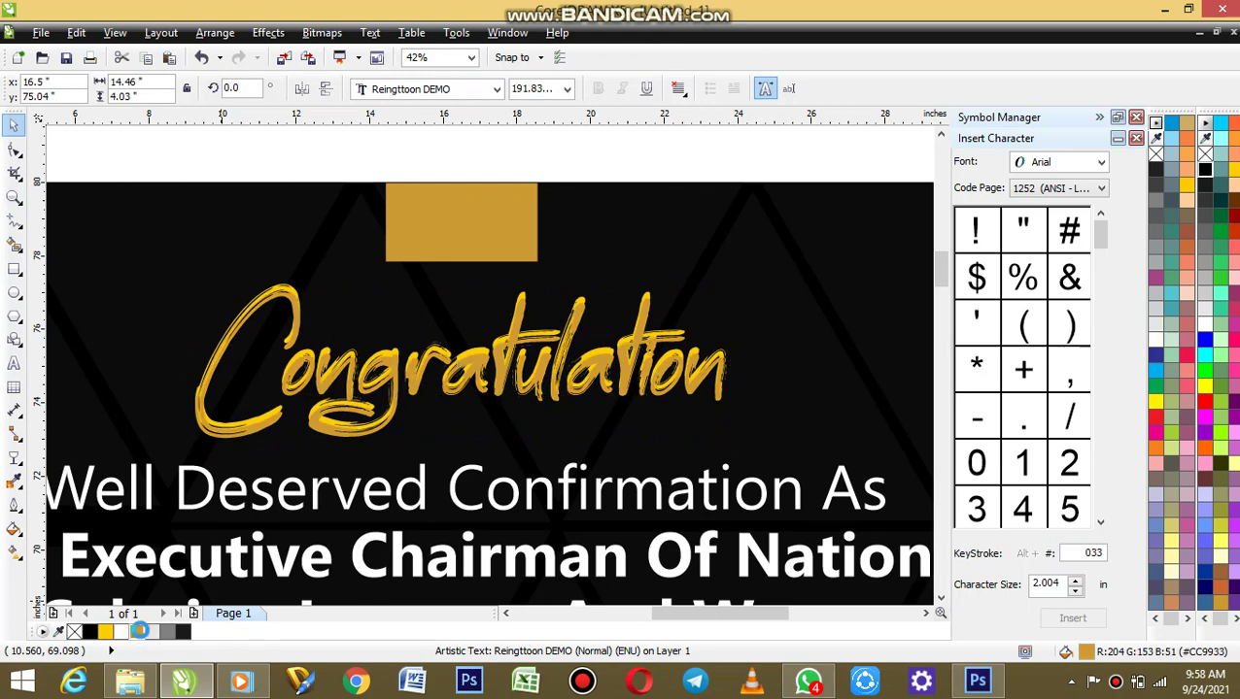
pyautogui.hotkey('ctrl', 'z')
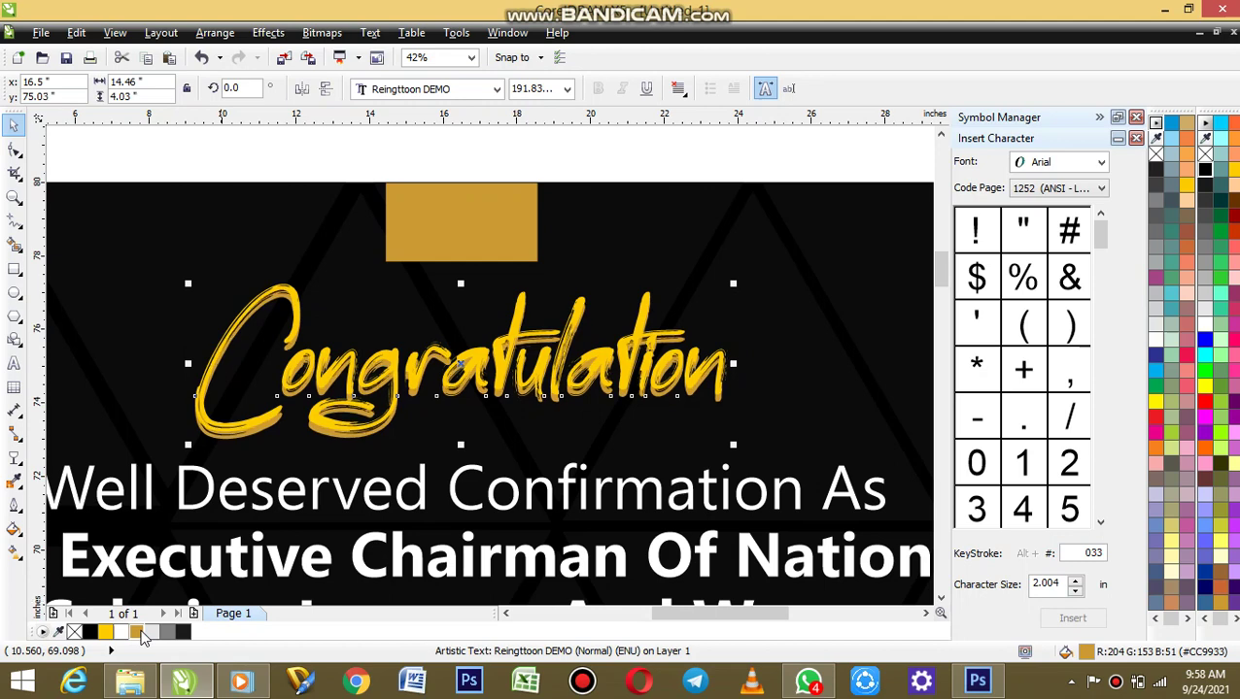
# - Zoom back in on the Congratulation heading and reselect it for interactive fill editing
pyautogui.press('F4')
pyautogui.press('z')
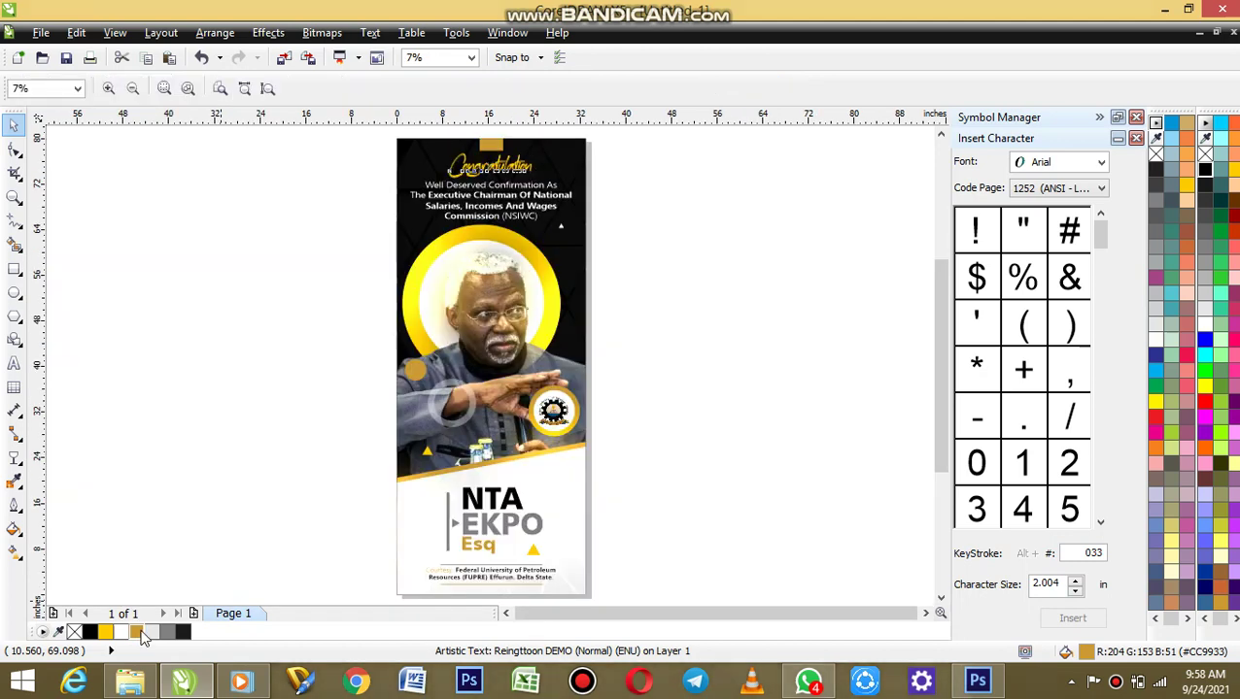
pyautogui.moveTo(415, 144); pyautogui.dragTo(581, 215)
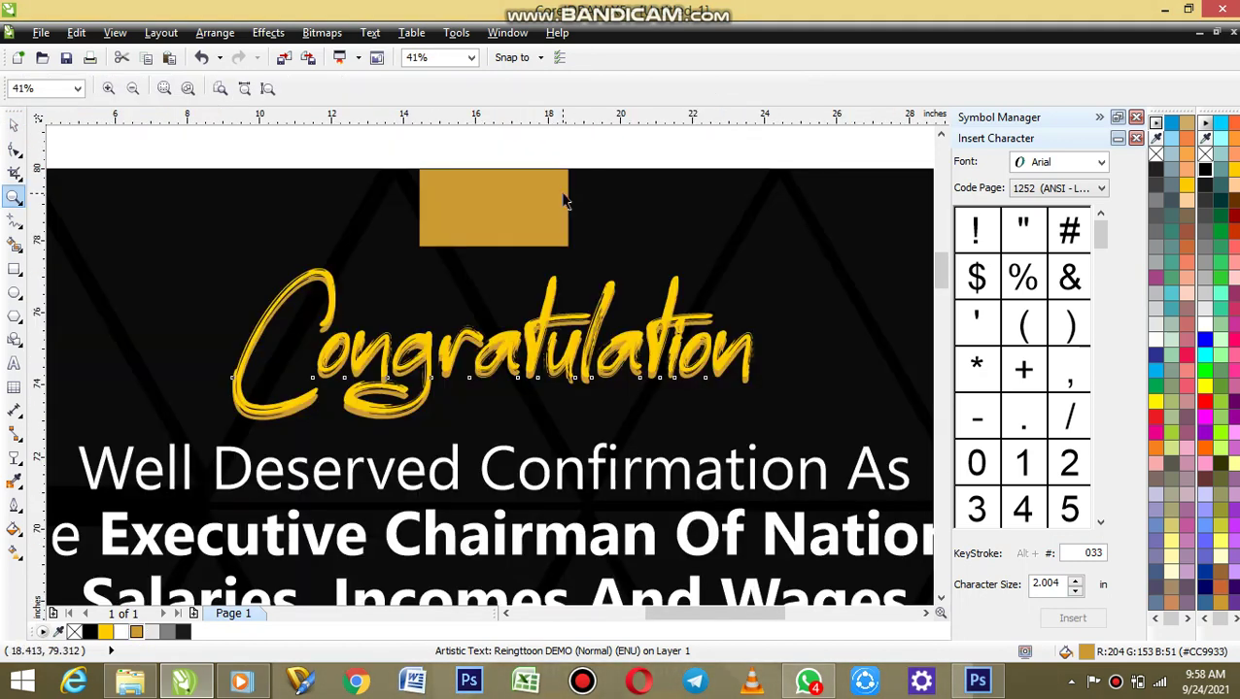
pyautogui.press('space')
pyautogui.click(547, 313)
pyautogui.click(547, 313)
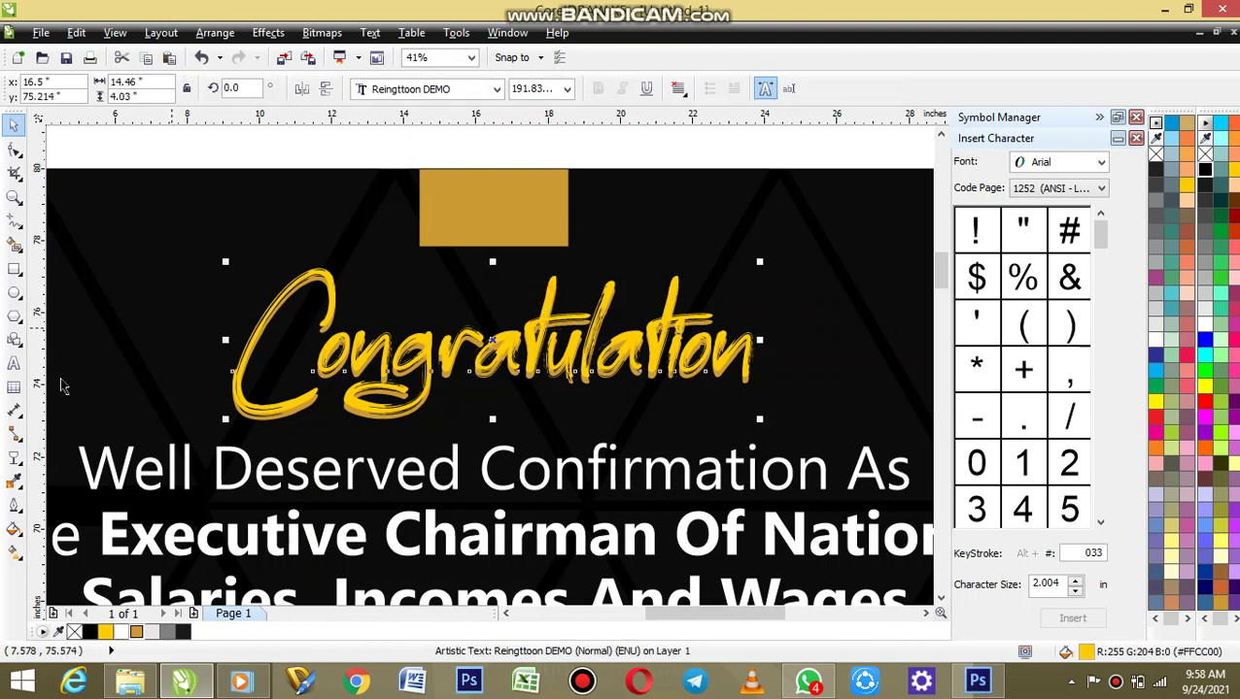
pyautogui.click(14, 550)
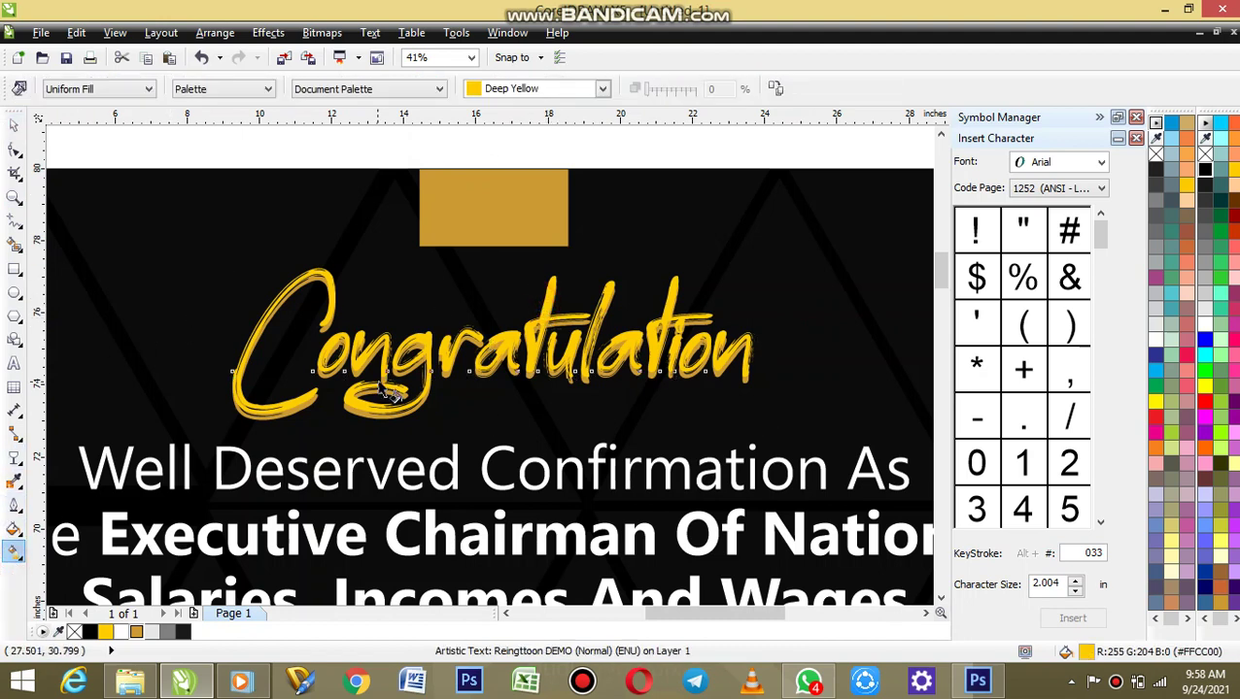
# - Drag a linear white-to-yellow fountain fill across the heading, extending it further down the text
pyautogui.moveTo(413, 351); pyautogui.dragTo(400, 300)
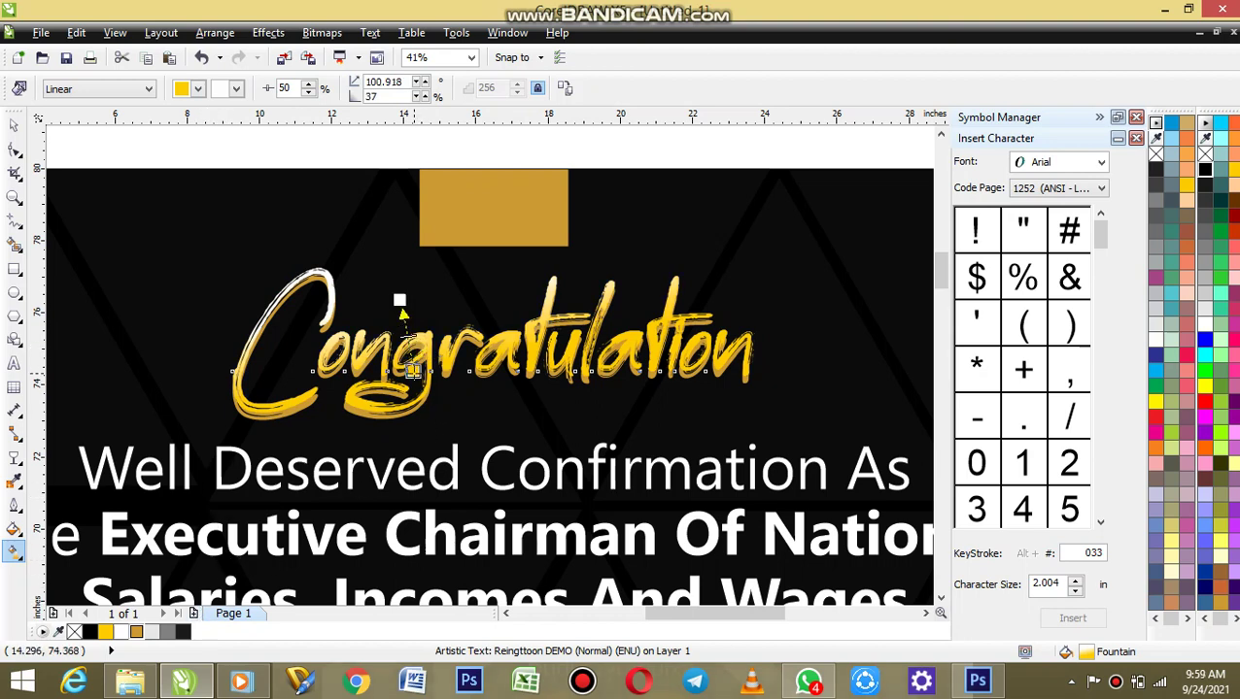
pyautogui.moveTo(413, 351); pyautogui.dragTo(413, 377)
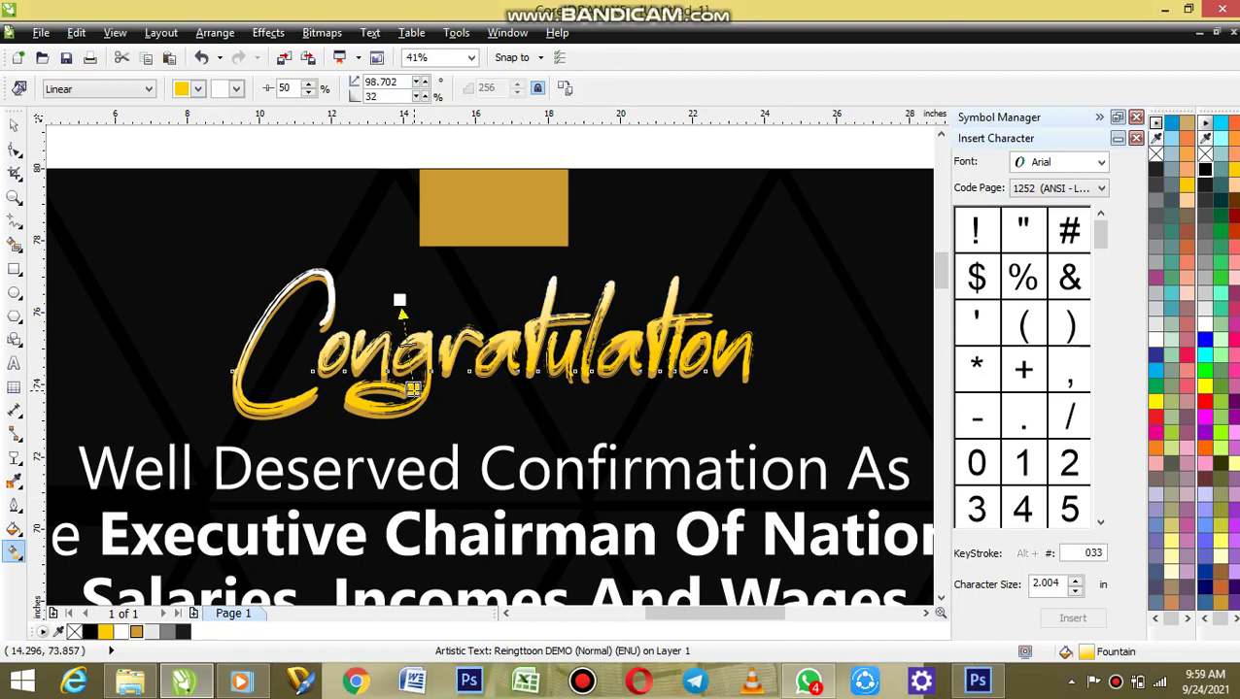
pyautogui.press('space')
pyautogui.press('F4')
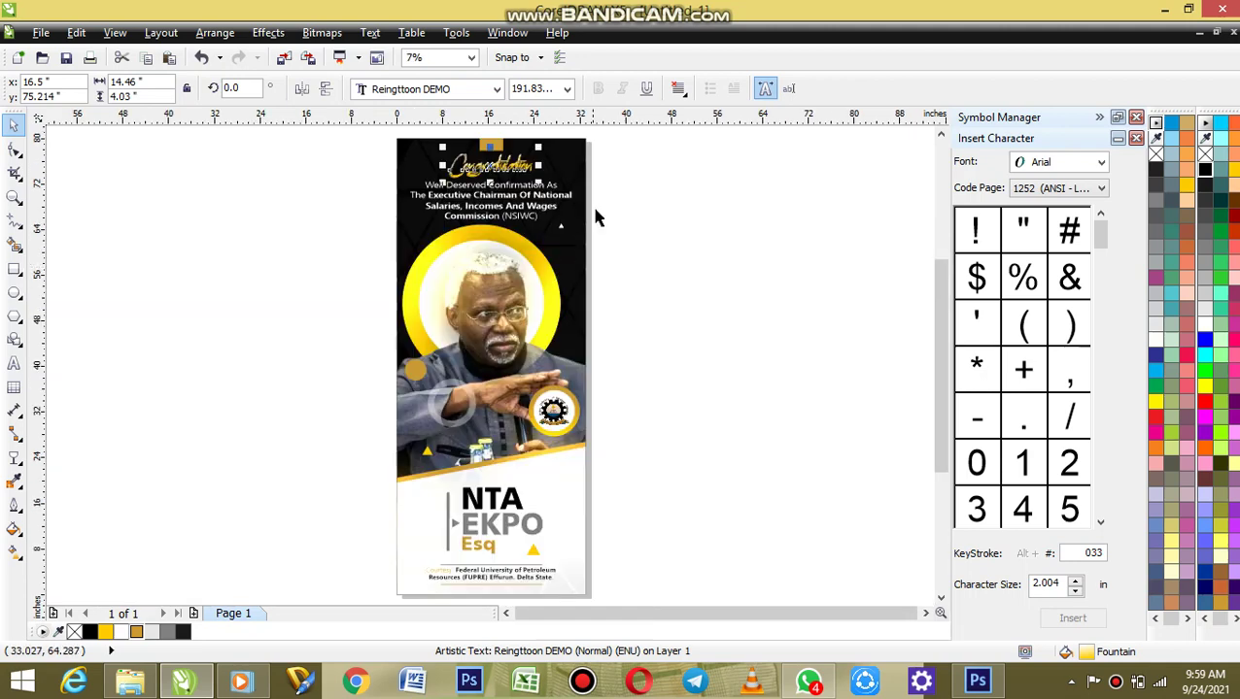
pyautogui.press('z')
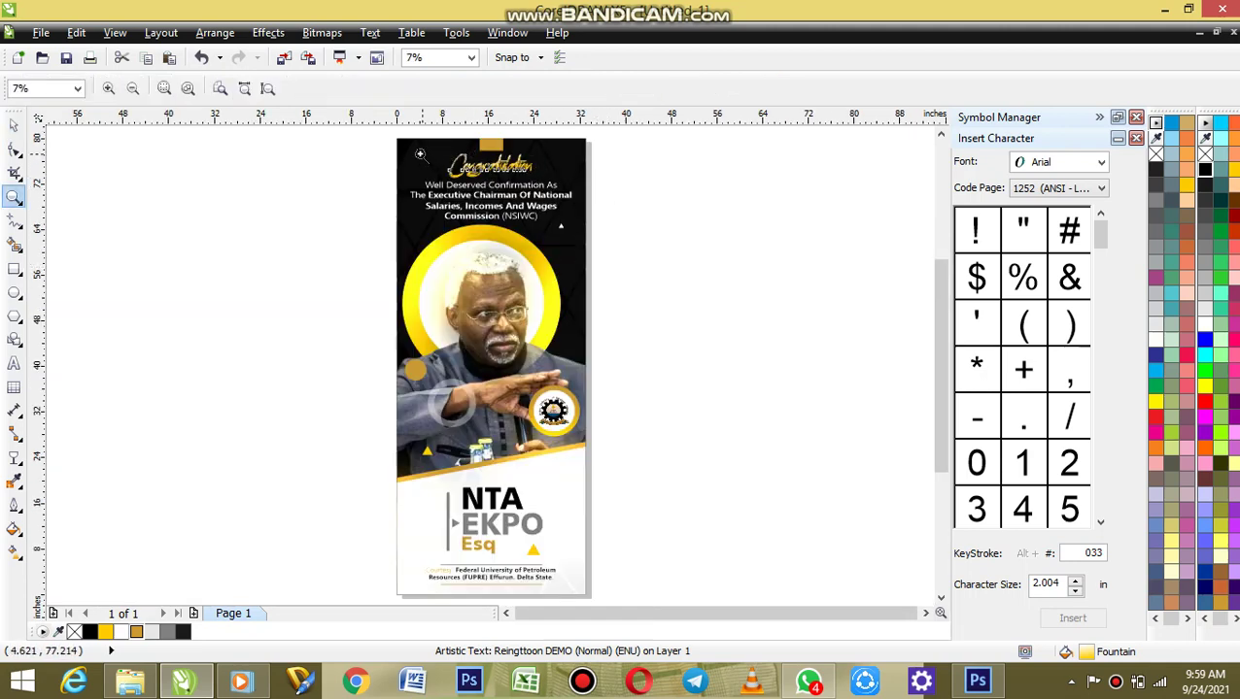
pyautogui.moveTo(412, 156); pyautogui.dragTo(648, 208)
pyautogui.press('space')
pyautogui.click(622, 181)
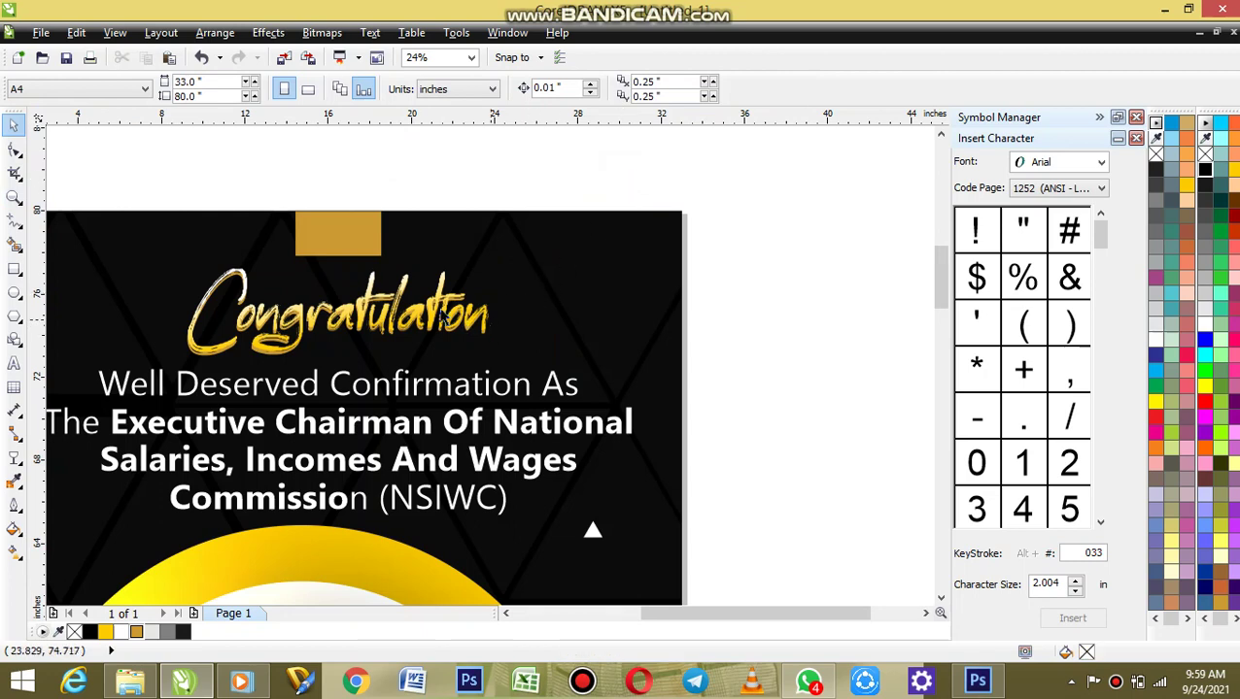
# - Replace the copied confirmation text with 'on your' and place it under the Congratulation heading
pyautogui.click(226, 393)
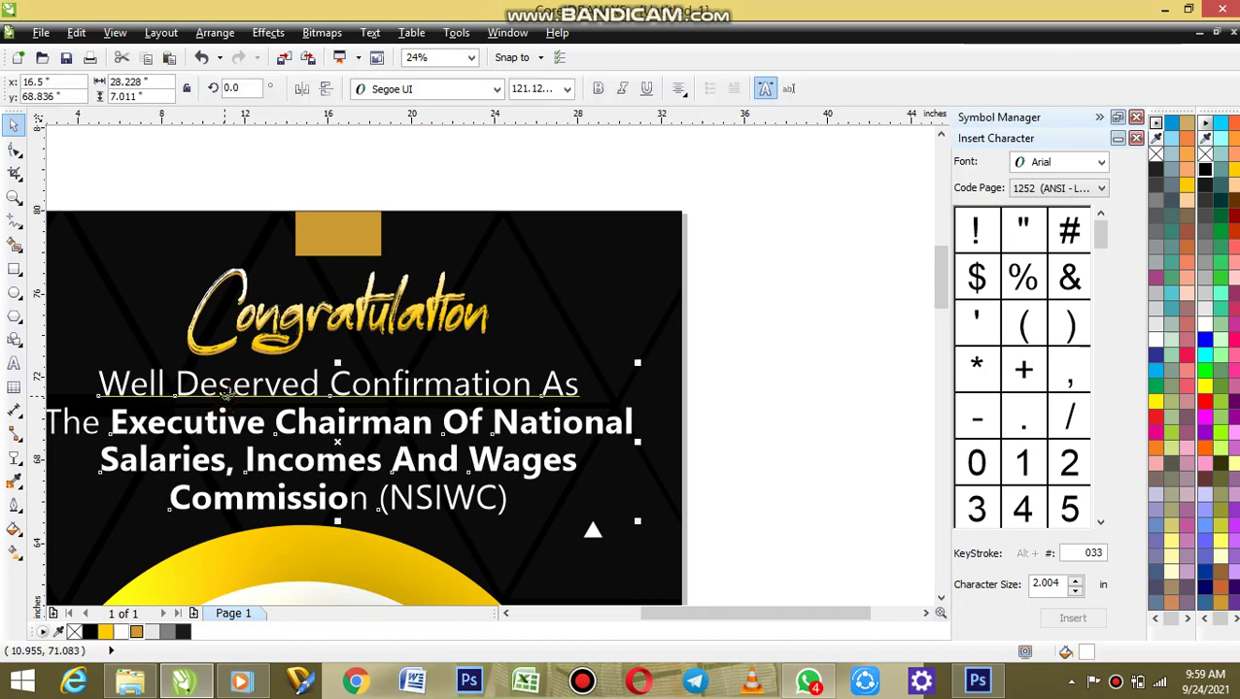
pyautogui.moveTo(227, 393); pyautogui.dragTo(547, 365)
pyautogui.write('on you')
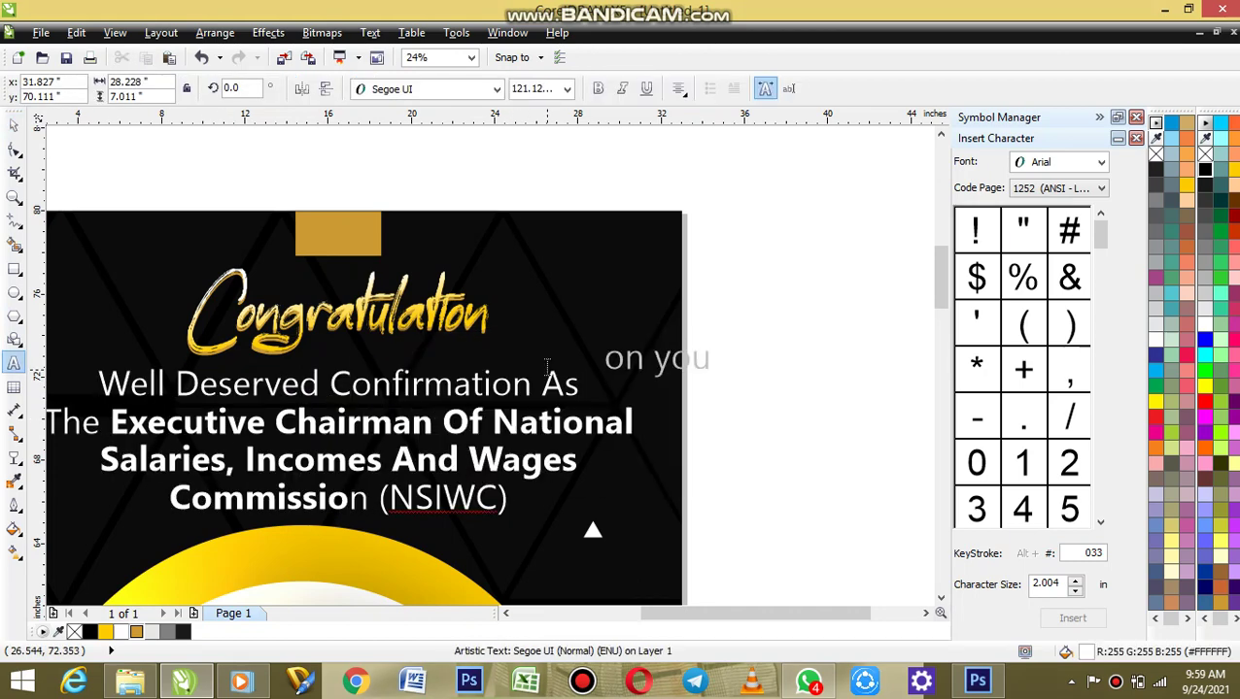
pyautogui.write('r')
pyautogui.hotkey('ctrl', 'space')
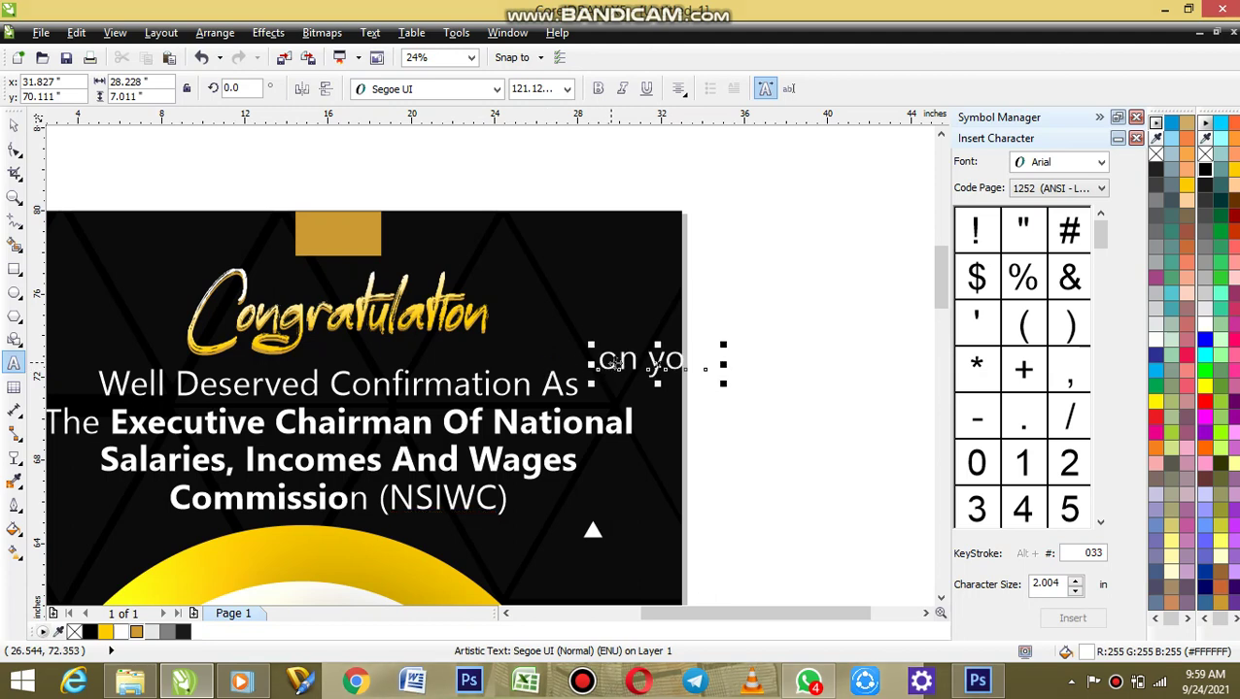
pyautogui.moveTo(656, 356); pyautogui.dragTo(363, 353)
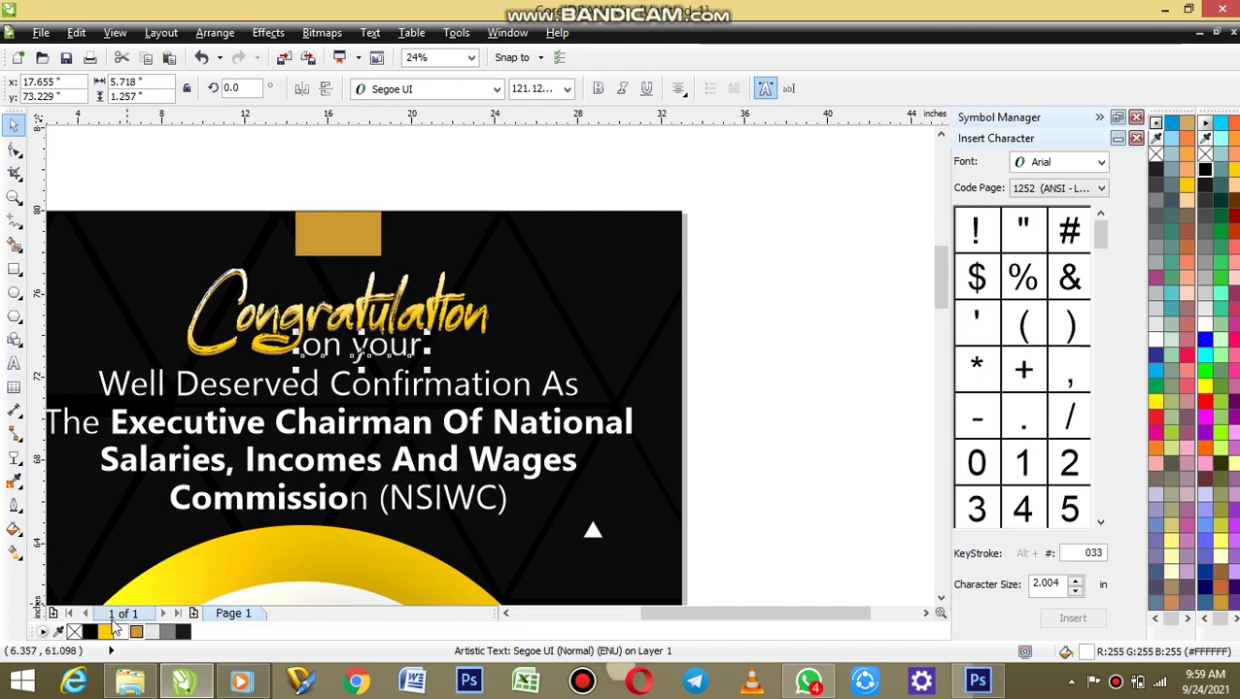